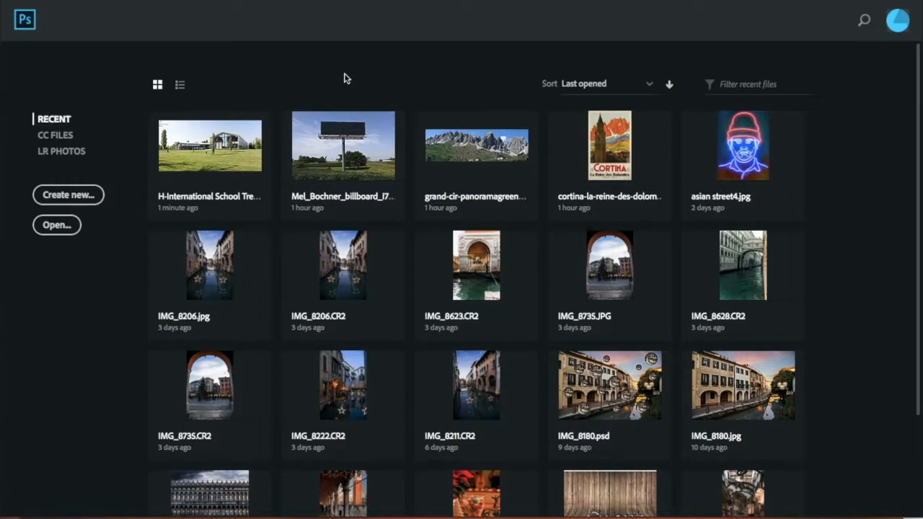
- Open the H-International School Treviso-2.jpg image from the desktop
drag(9, 116, 64, 106)
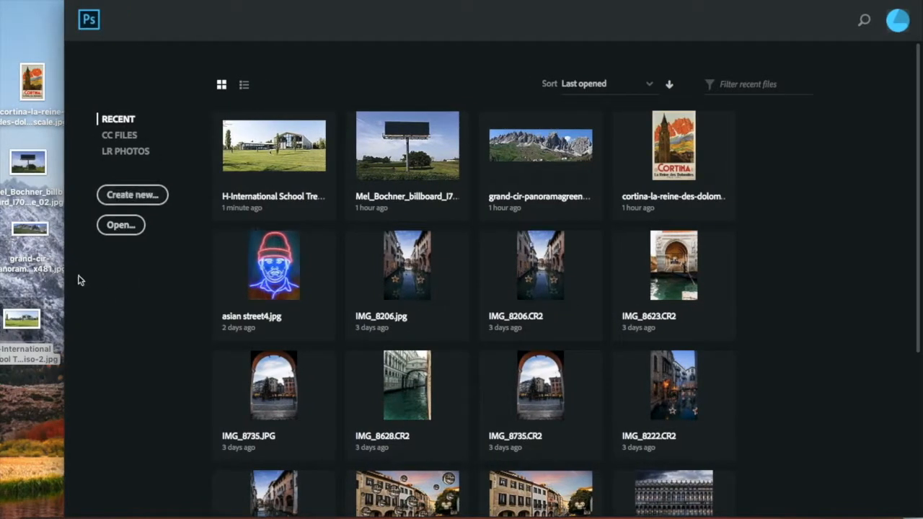
drag(25, 310, 400, 177)
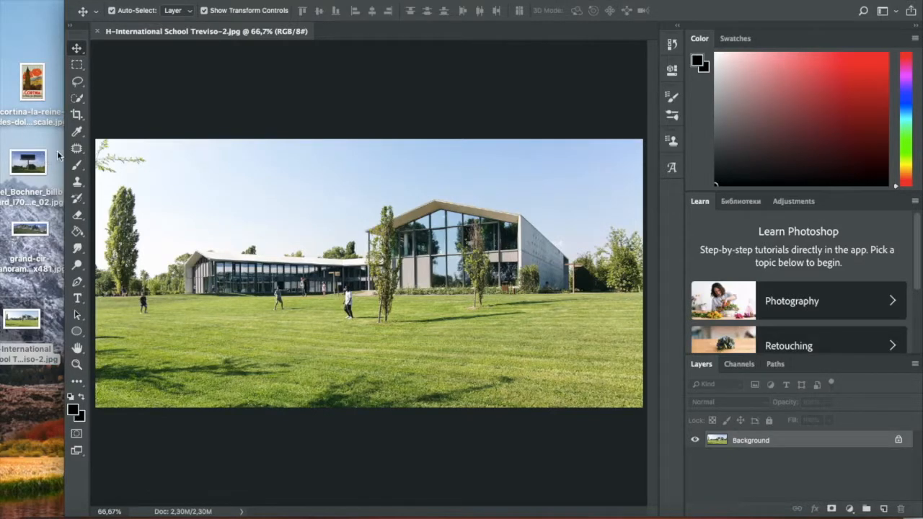
drag(2, 159, 1, 180)
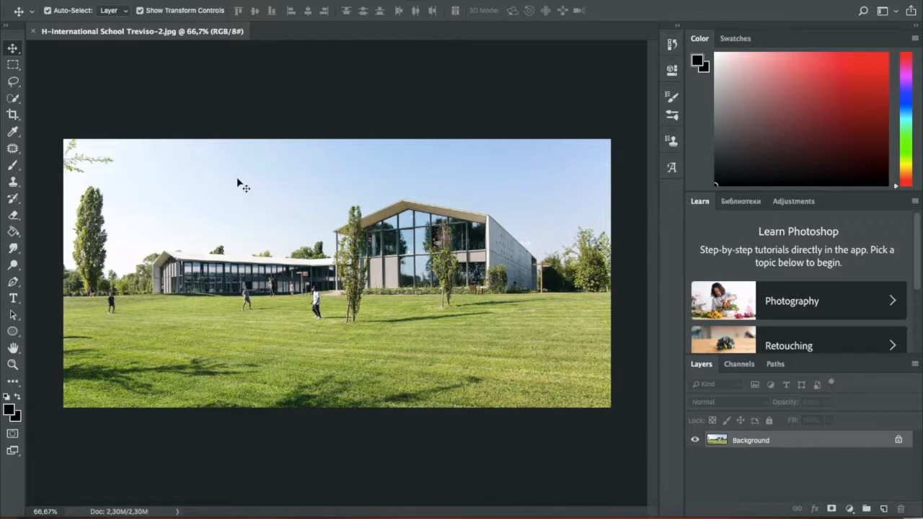
- Unlock the Background layer of the school photo so it becomes an editable layer
scroll(277, 253, up, 2)
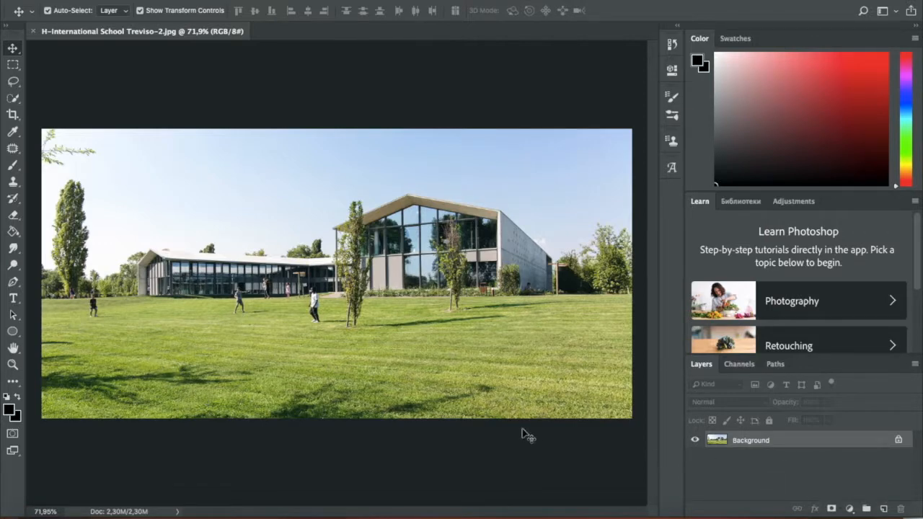
scroll(111, 322, up, 5)
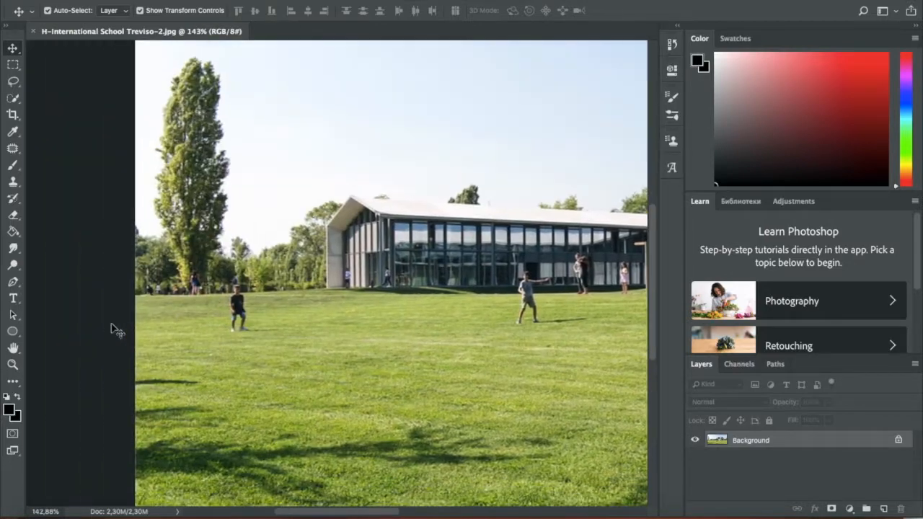
scroll(253, 315, up, 3)
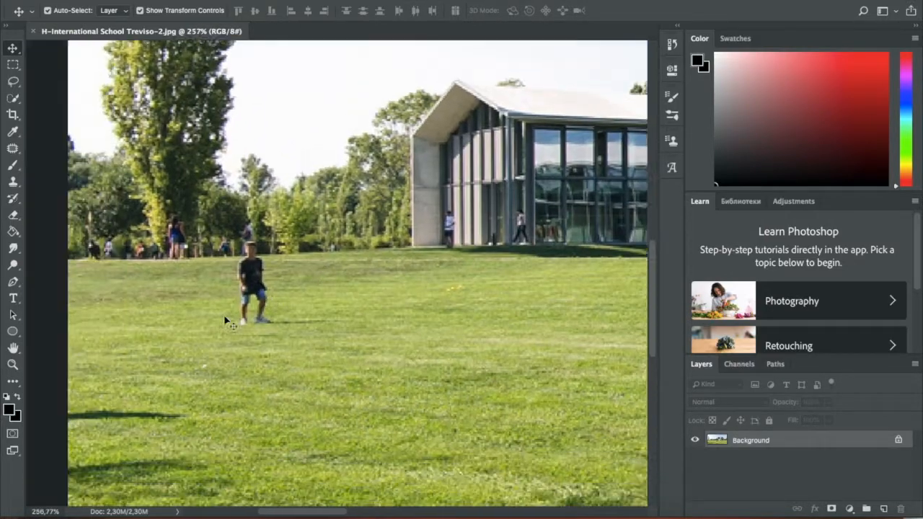
scroll(225, 322, down, 2)
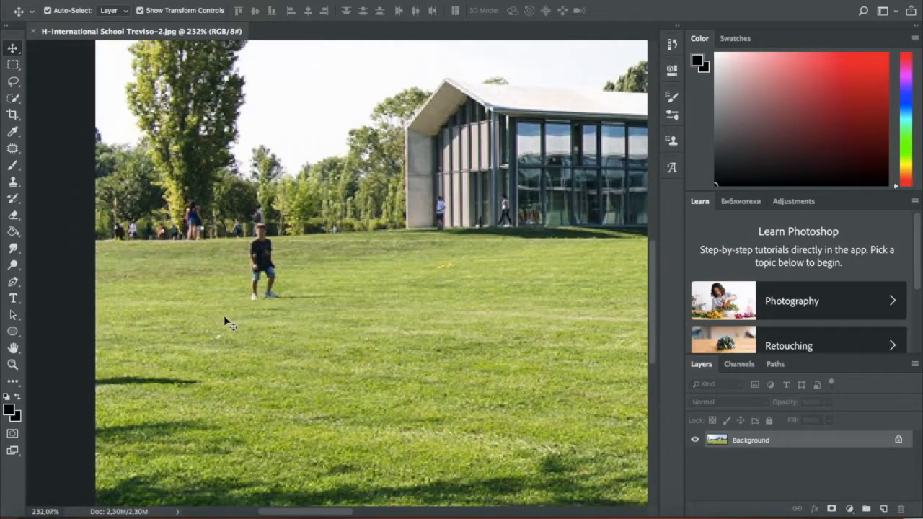
click(899, 441)
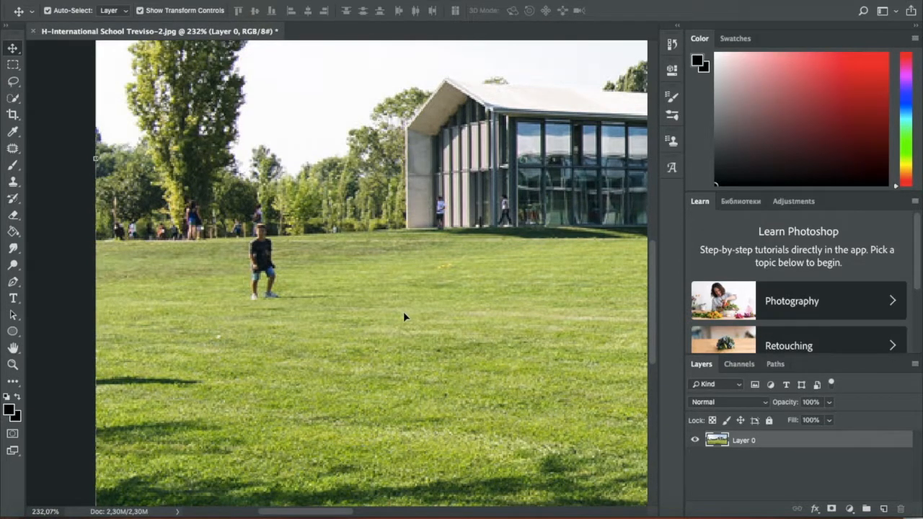
- Set up the Clone Stamp tool with a Soft Round brush sized 15 px
key(s)
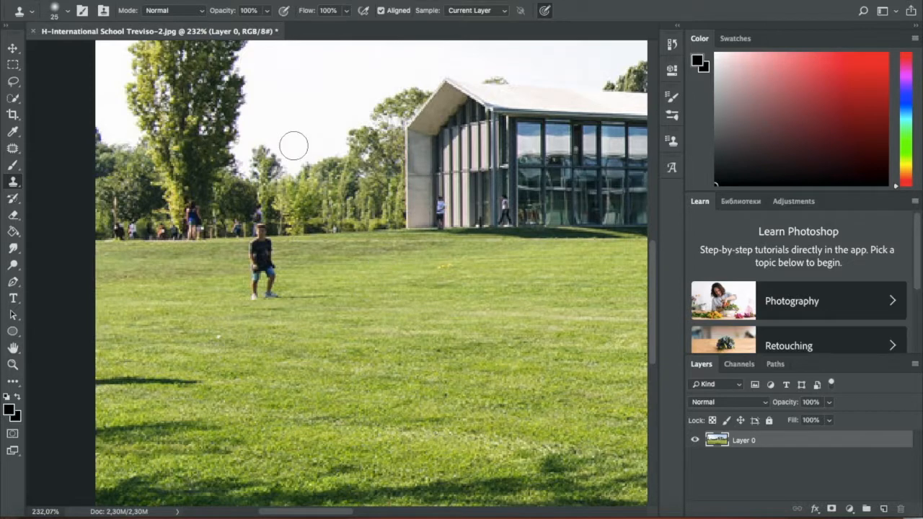
click(66, 12)
drag(81, 52, 78, 53)
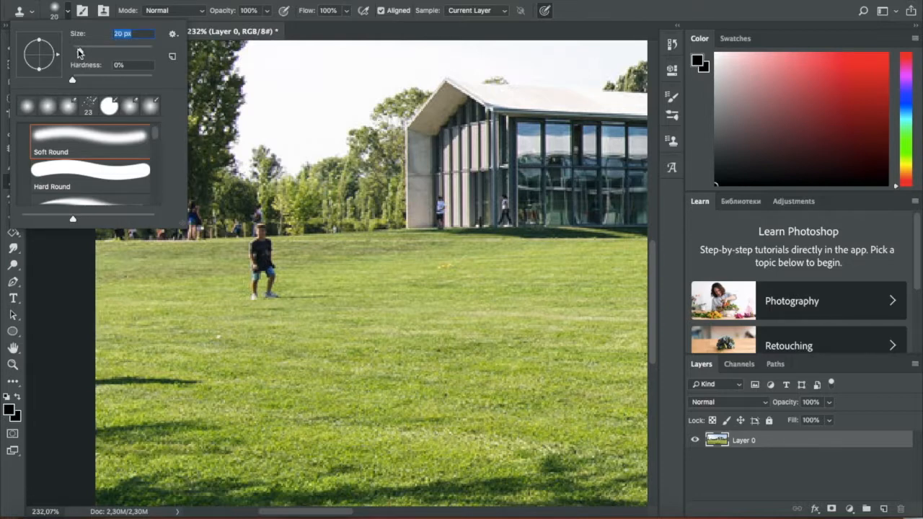
drag(80, 53, 77, 51)
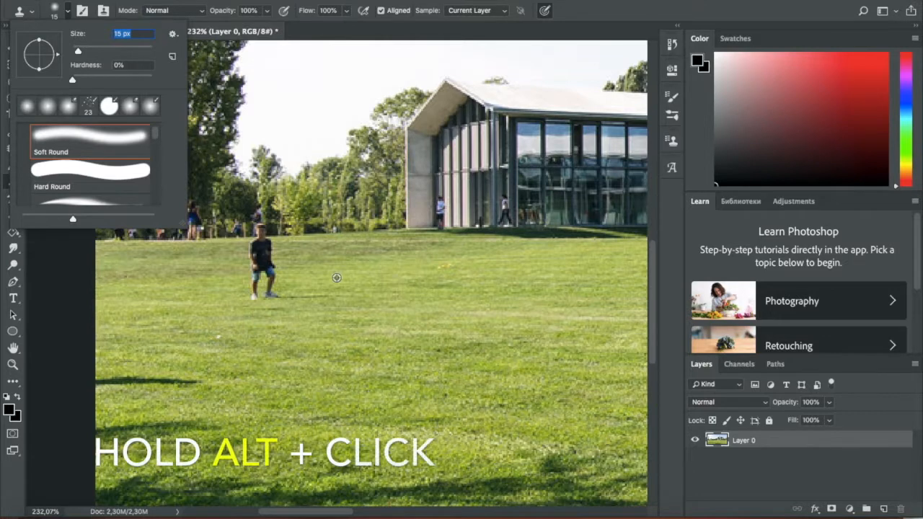
- Try cloning grass from the open lawn over the boy in the black shirt, and undo the strokes
alt+click(393, 325)
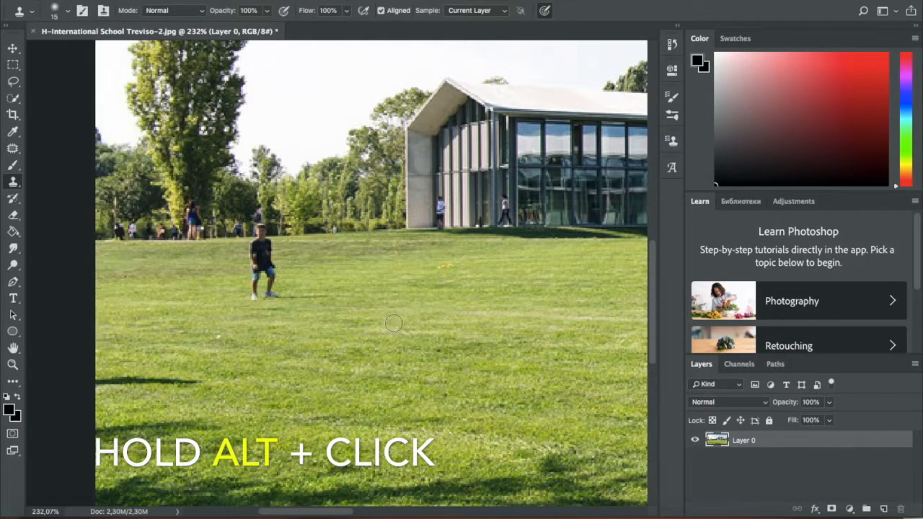
click(276, 297)
mouse_move(276, 297)
mouse_down()
mouse_move(261, 297)
mouse_move(280, 288)
mouse_move(266, 294)
mouse_move(273, 276)
mouse_move(291, 288)
mouse_move(232, 268)
mouse_move(280, 256)
mouse_move(251, 255)
mouse_move(254, 274)
mouse_move(258, 250)
mouse_move(259, 277)
mouse_move(229, 284)
mouse_up()
mouse_move(259, 311)
mouse_down()
mouse_move(308, 303)
mouse_move(277, 299)
mouse_up()
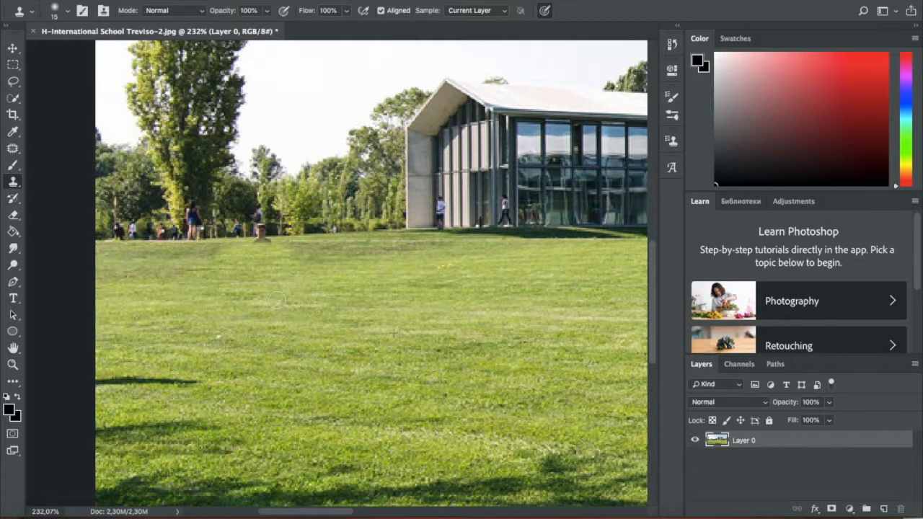
mouse_move(256, 252)
mouse_down()
mouse_move(303, 231)
mouse_move(217, 249)
mouse_up()
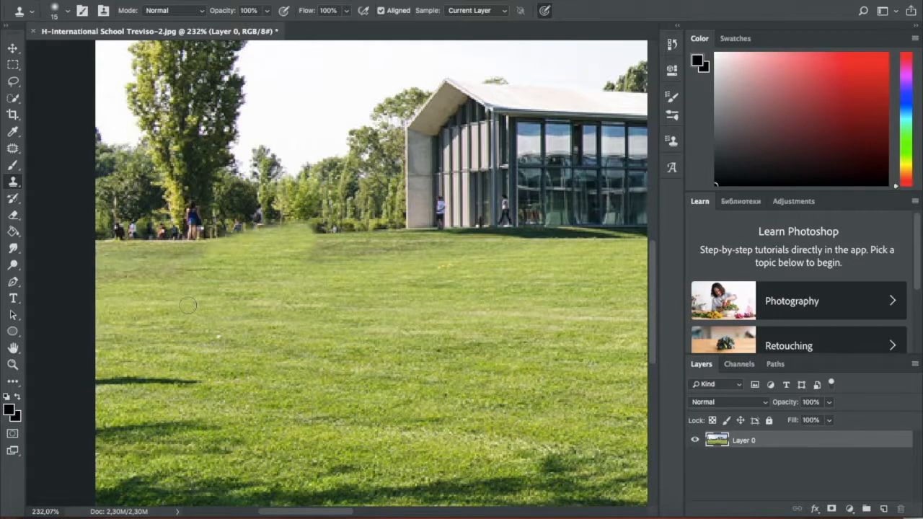
key(super+z)
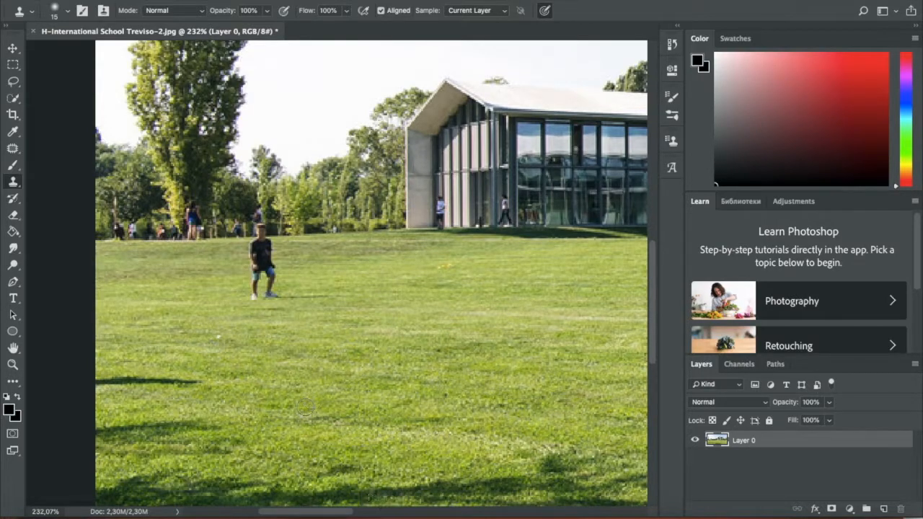
- Remove the boy in the black shirt with the Clone Stamp by painting sampled grass and background over him
key(super+plus)
key(super+plus)
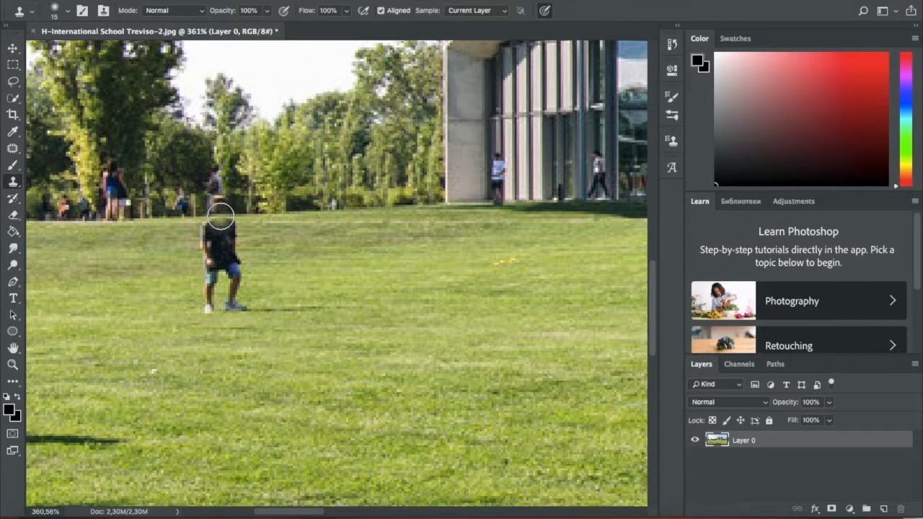
click(220, 216)
click(220, 216)
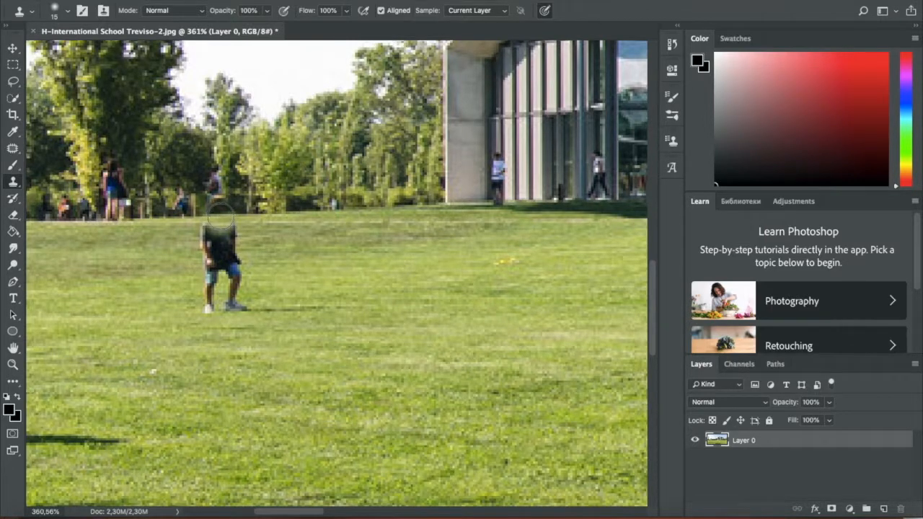
mouse_move(204, 233)
mouse_down()
mouse_move(227, 232)
mouse_move(206, 234)
mouse_move(216, 258)
mouse_move(177, 261)
mouse_move(221, 259)
mouse_move(209, 290)
mouse_move(226, 310)
mouse_move(235, 279)
mouse_up()
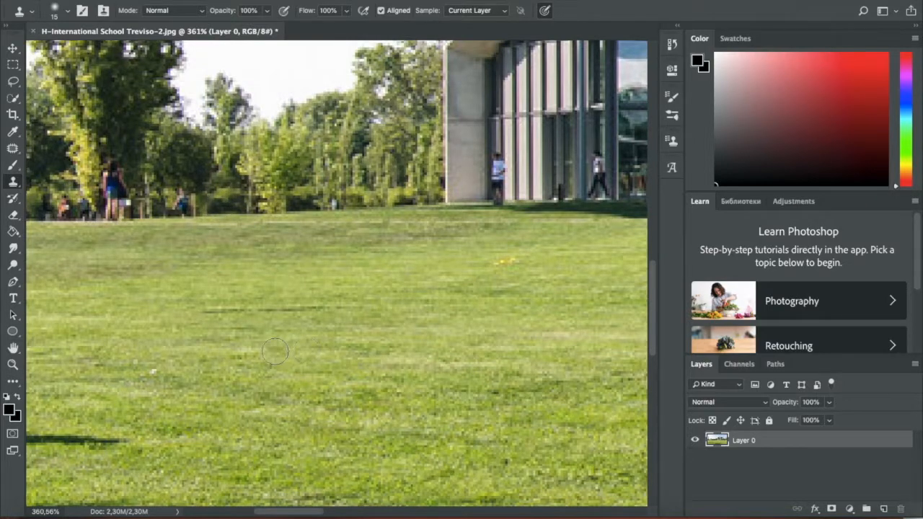
- Examine the retouched lawn and the rest of the photo at several zoom levels, and dismiss the system update notification
scroll(274, 352, down, 8)
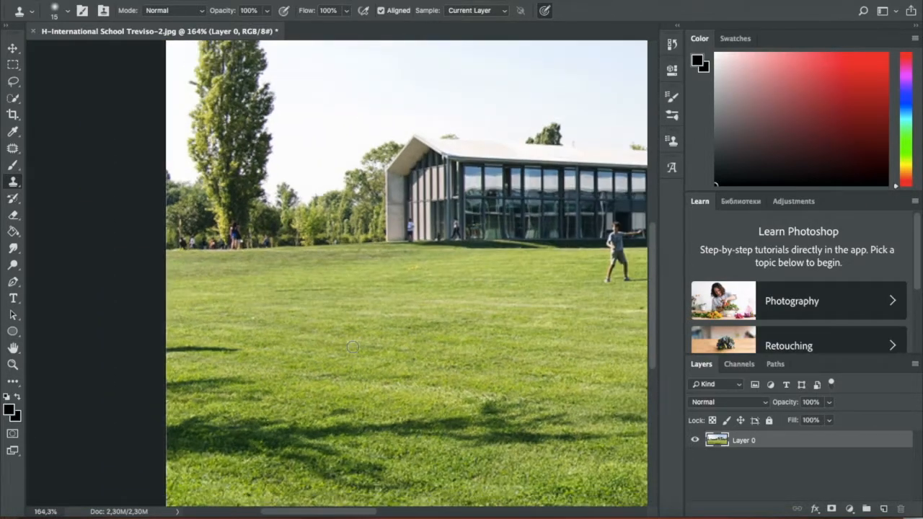
scroll(353, 347, right, 5)
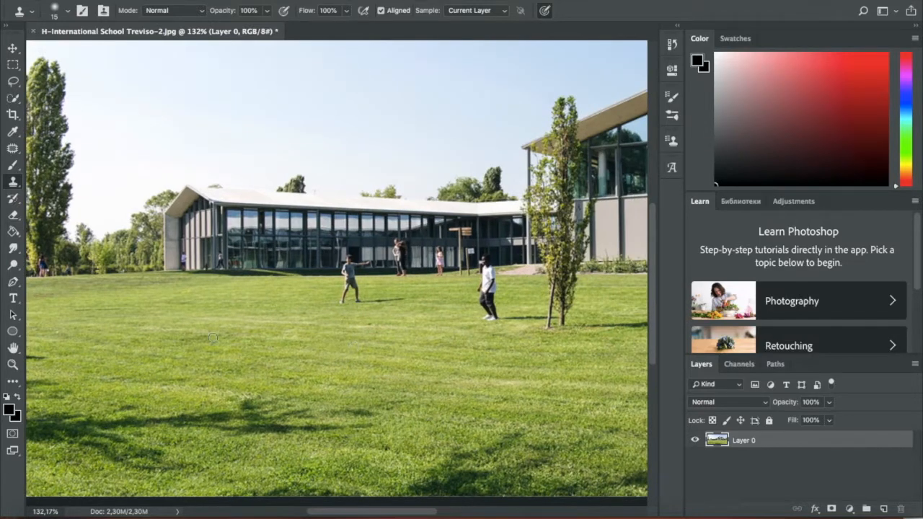
scroll(212, 338, down, 1)
scroll(212, 338, left, 2)
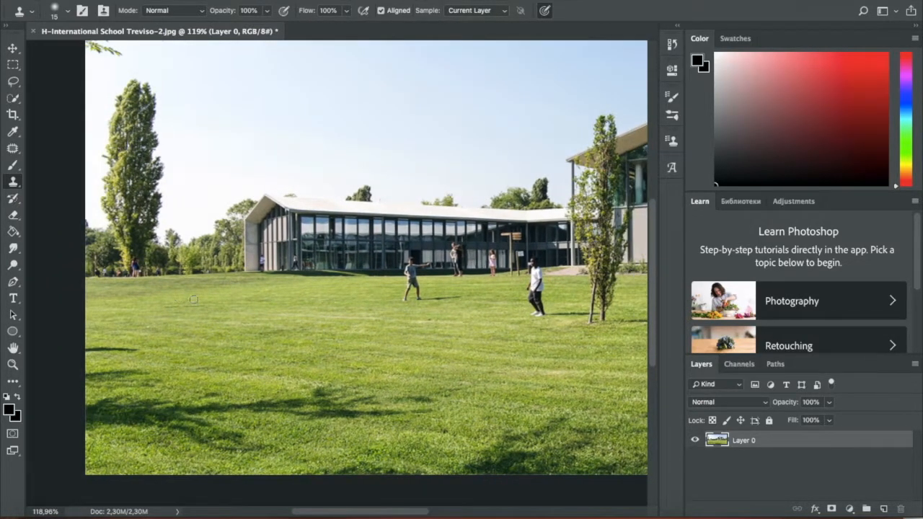
scroll(308, 312, right, 1)
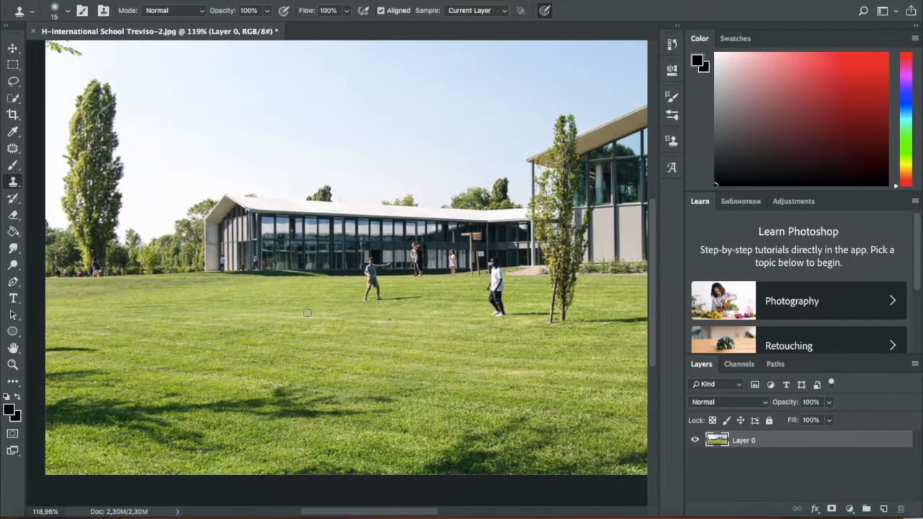
scroll(308, 314, down, 2)
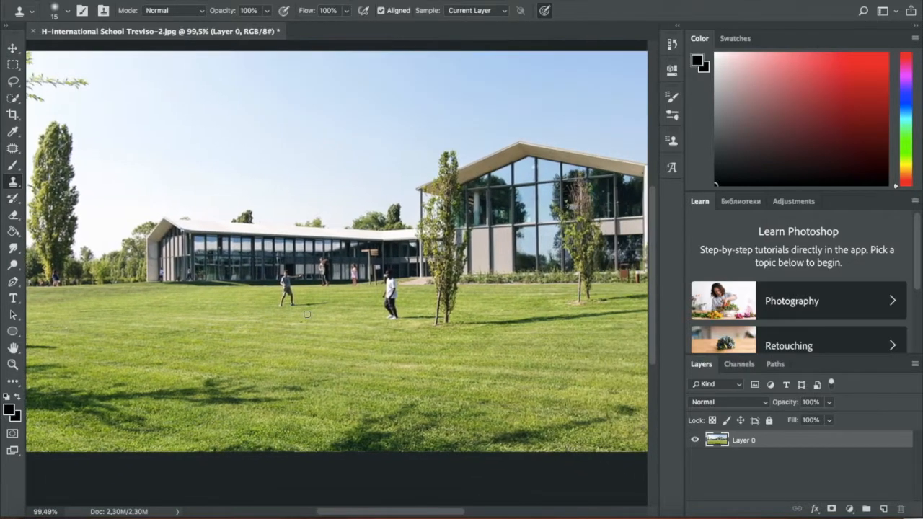
scroll(299, 335, down, 2)
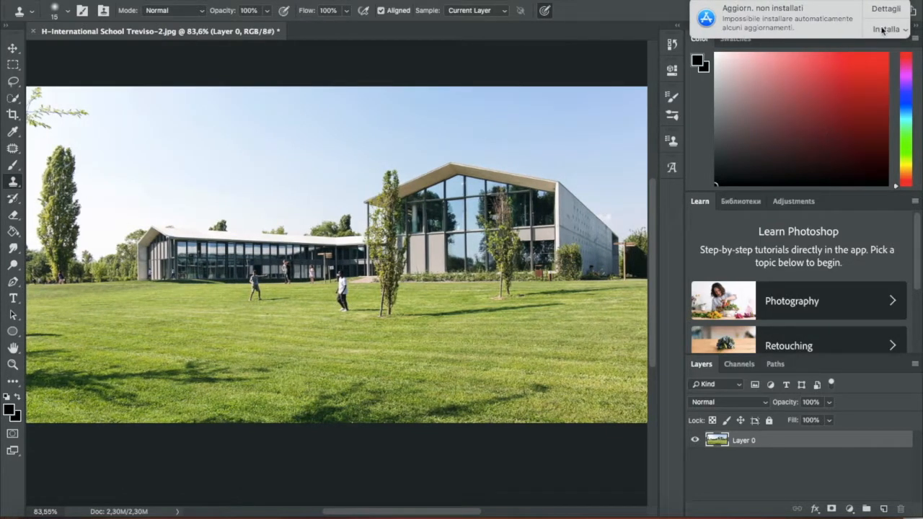
click(894, 31)
click(852, 62)
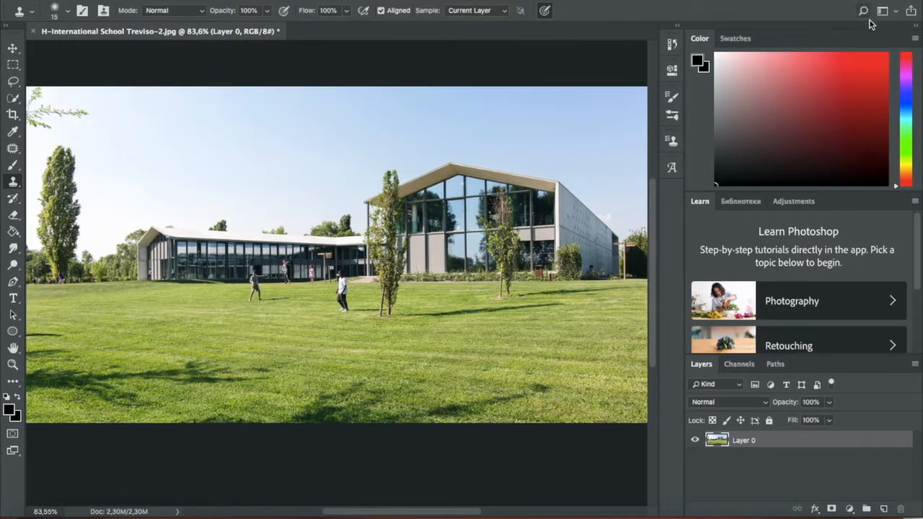
scroll(107, 304, down, 1)
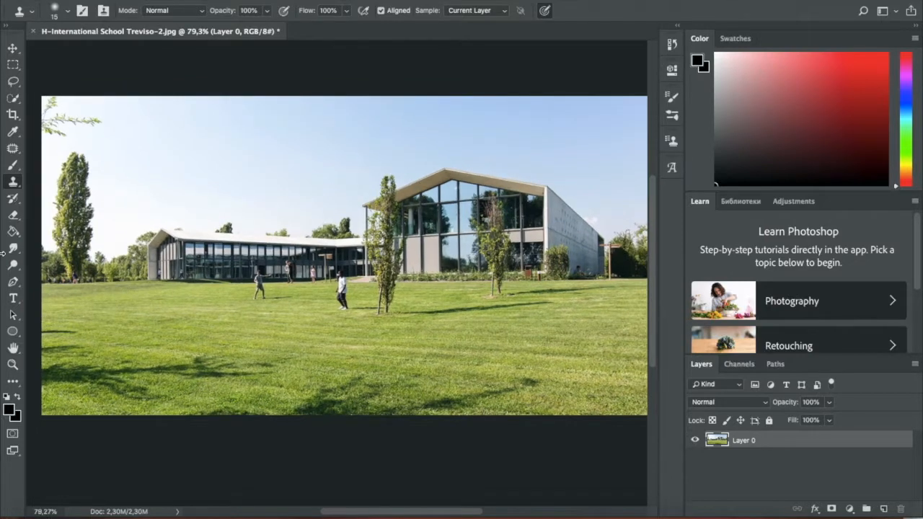
- Place the grand-cir-panoramagreens-1280x481 image from the desktop into the photo and scale it proportionally to about 343%
drag(3, 251, 58, 251)
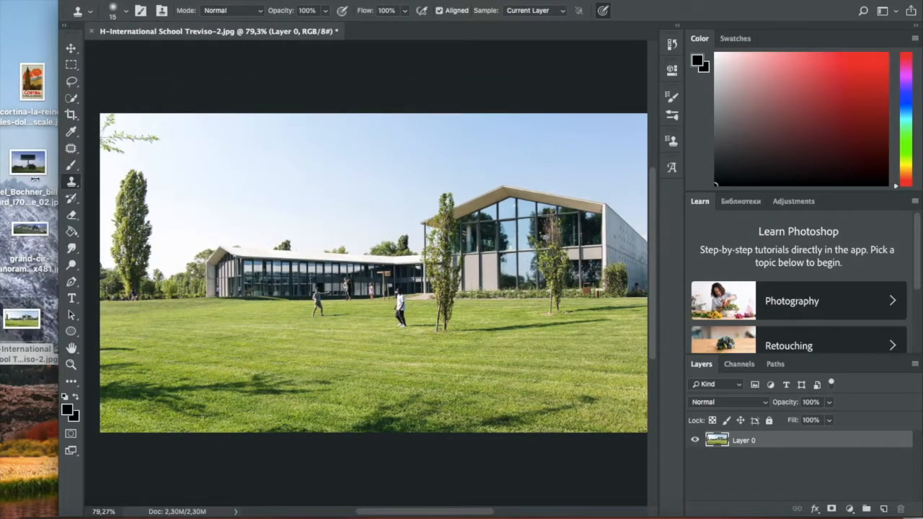
drag(25, 232, 299, 307)
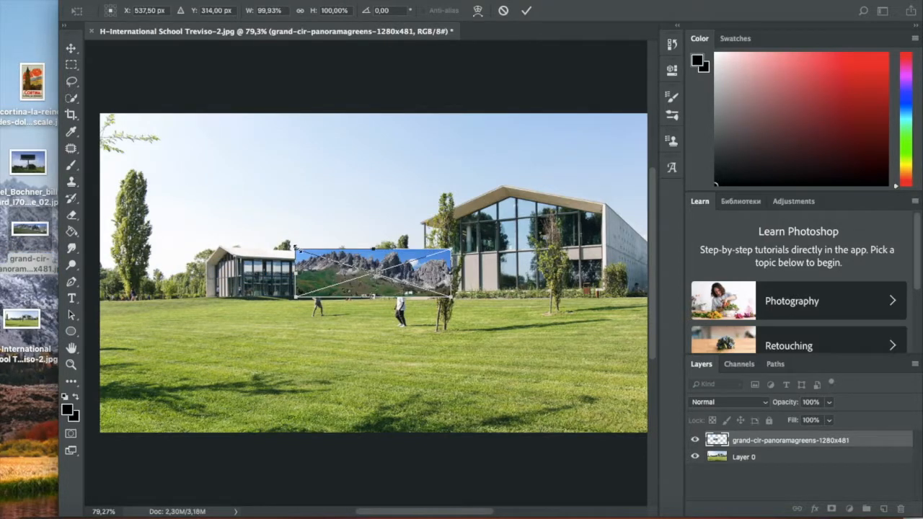
mouse_move(295, 249)
mouse_down()
mouse_move(226, 181)
mouse_move(195, 180)
mouse_move(241, 128)
mouse_move(210, 175)
mouse_move(139, 135)
mouse_move(161, 142)
mouse_move(141, 165)
mouse_move(201, 170)
mouse_move(296, 249)
mouse_up()
drag(296, 248, 164, 166)
drag(151, 205, 107, 190)
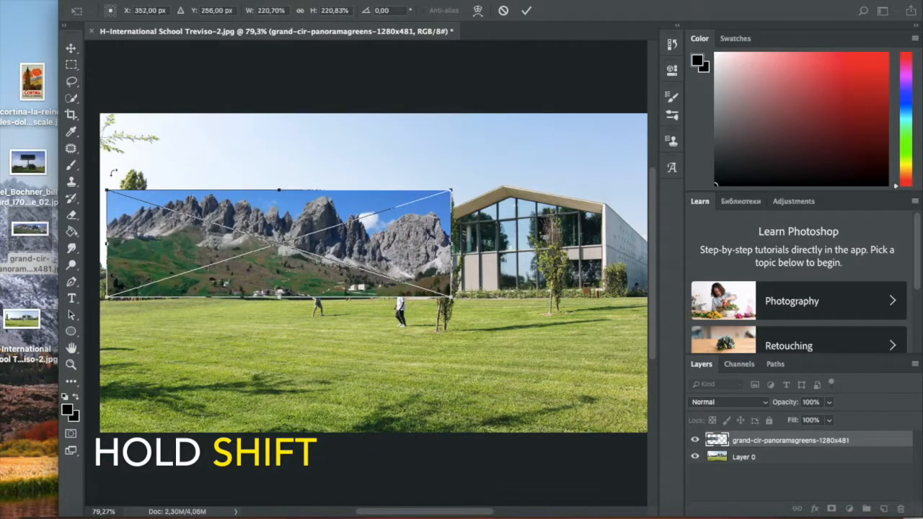
drag(451, 296, 641, 354)
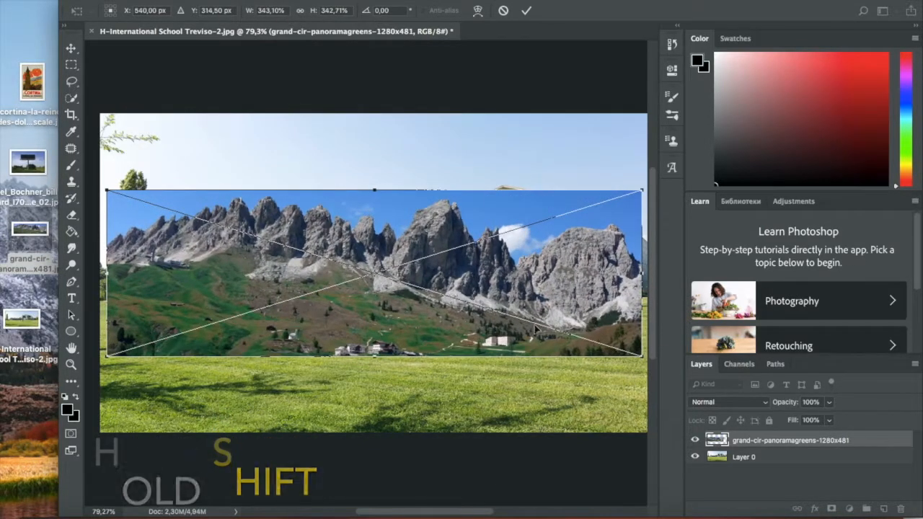
- Align the mountain panorama with the photo's upper edge, enlarge it to about 425% to span the full width, and commit the placement
drag(206, 304, 189, 227)
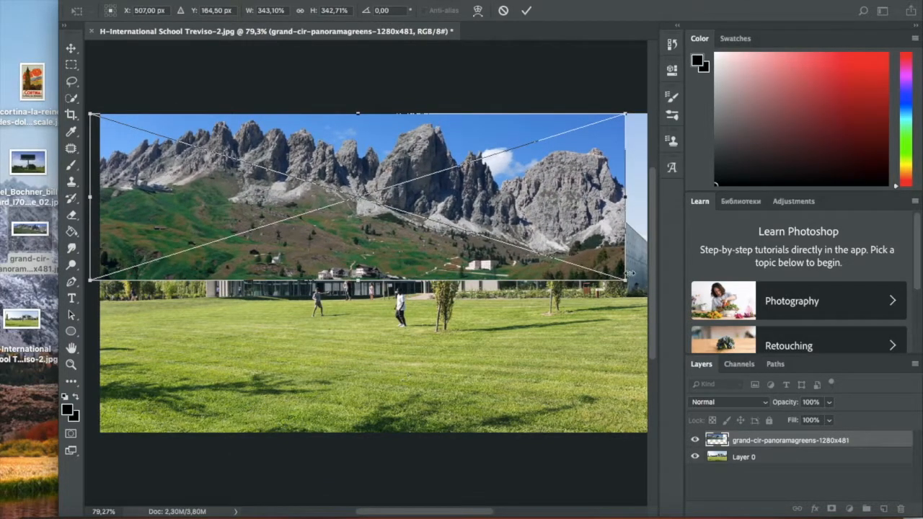
drag(624, 279, 542, 318)
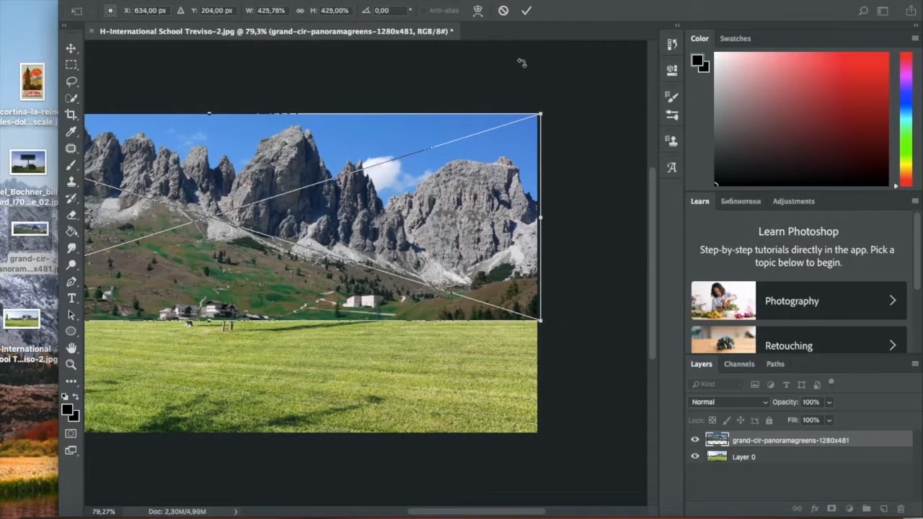
click(527, 13)
- Toggle the visibility of both layers to compare them, and move the grand-cir-panoramagreens-1280x481 layer below Layer 0
key(s)
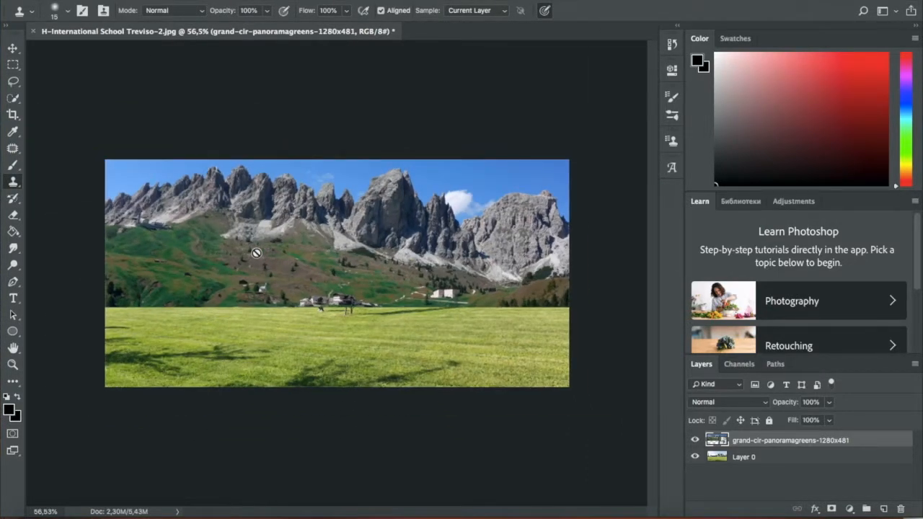
scroll(256, 253, up, 1)
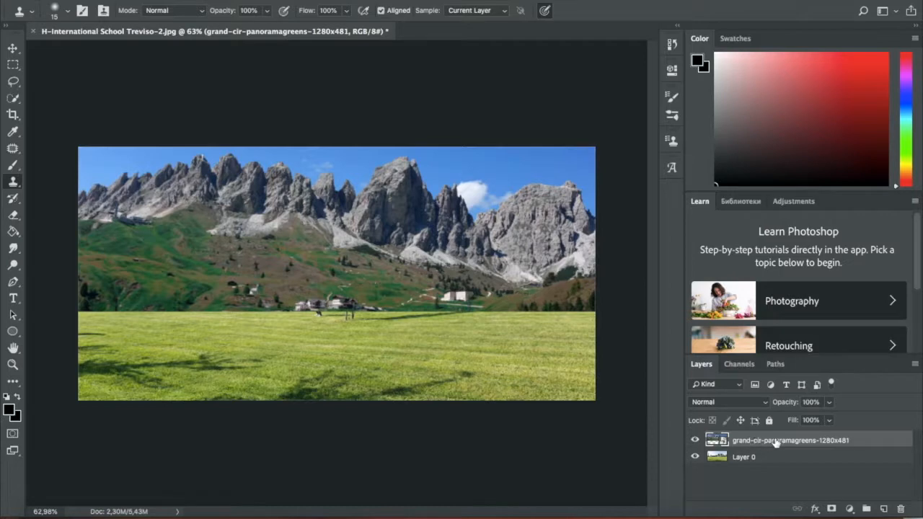
click(696, 440)
click(696, 441)
click(695, 440)
click(696, 440)
click(696, 457)
click(695, 457)
click(695, 457)
click(696, 457)
drag(776, 460, 778, 465)
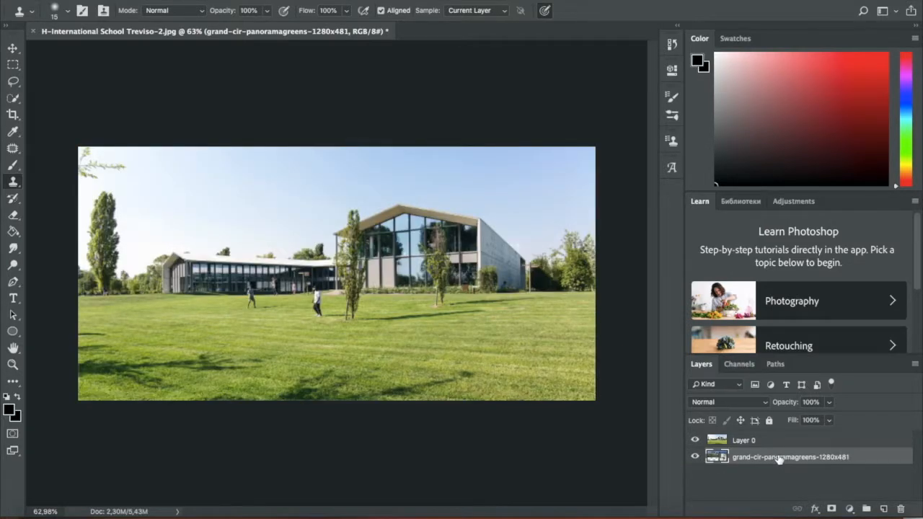
- Rename the panorama layer to "background" and Layer 0 to "school"
double_click(773, 458)
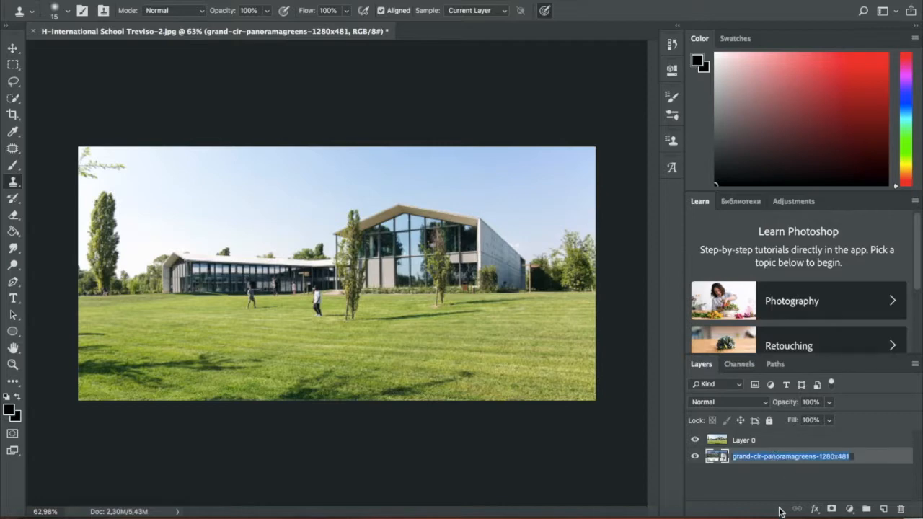
text(background)
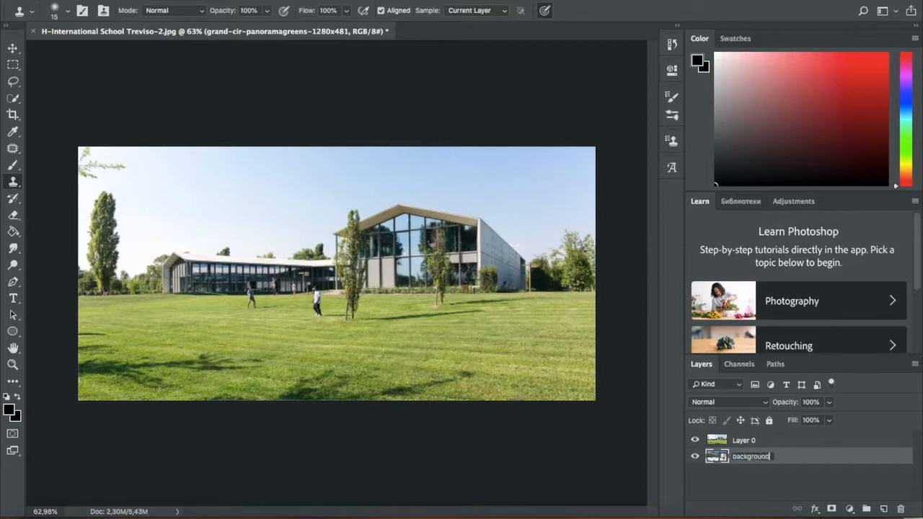
key(Return)
click(748, 444)
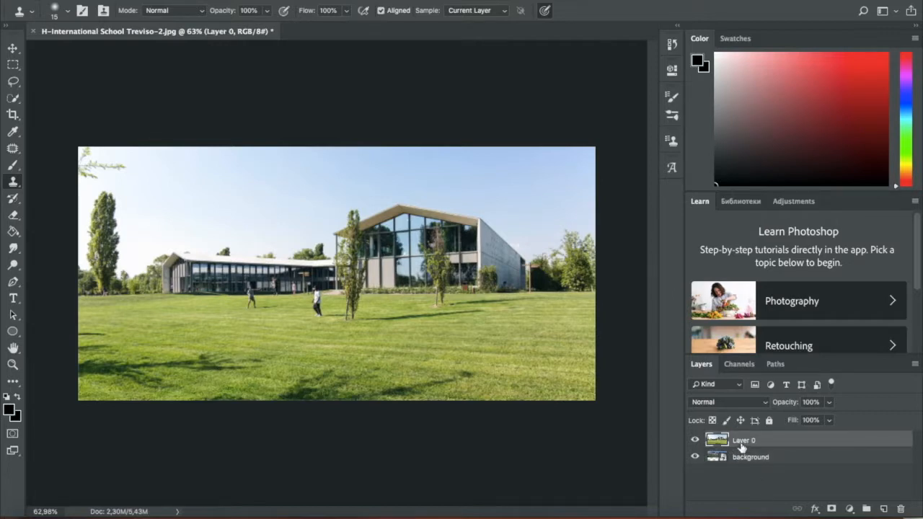
double_click(744, 441)
text(school)
key(Return)
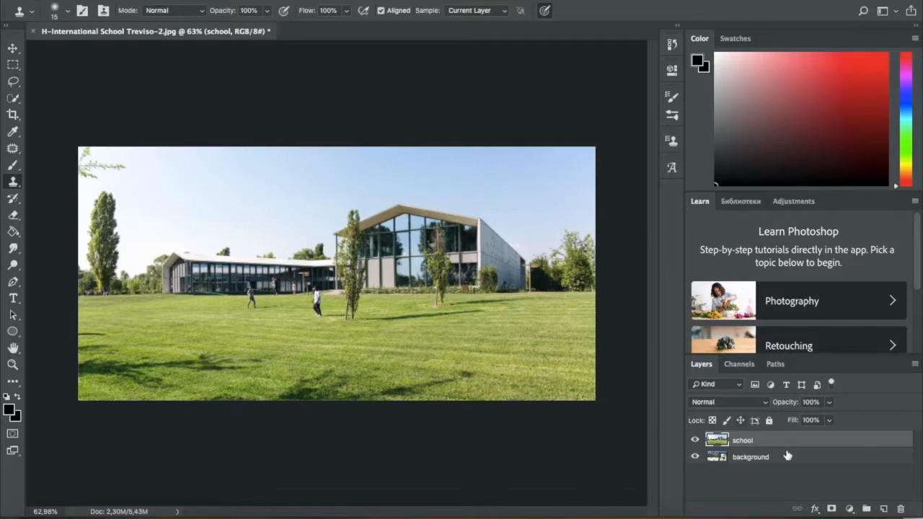
- Select the whole sky on the school layer with the Quick Selection tool in add mode, using a 29 px brush
key(w)
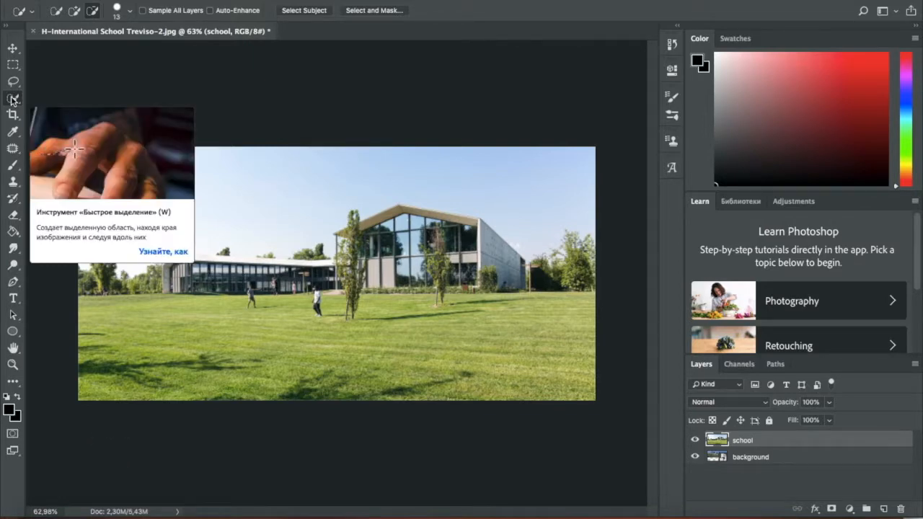
click(74, 11)
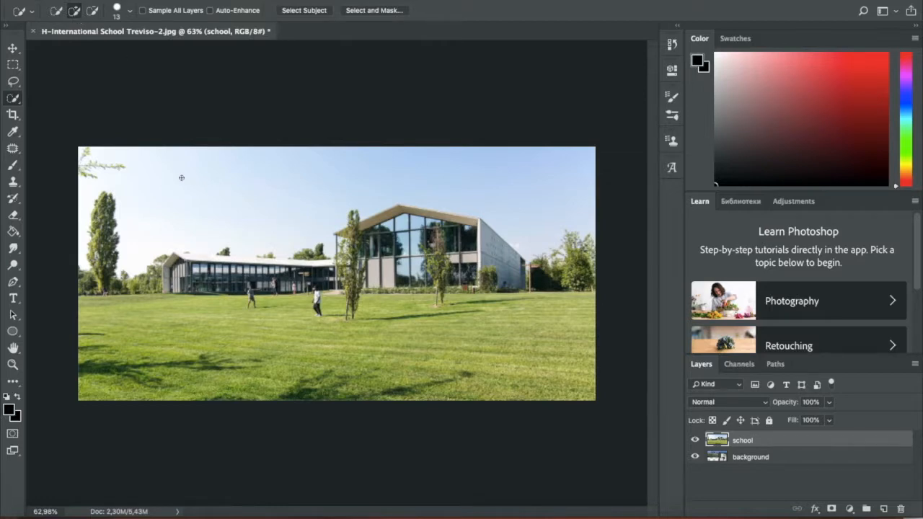
click(129, 12)
click(73, 44)
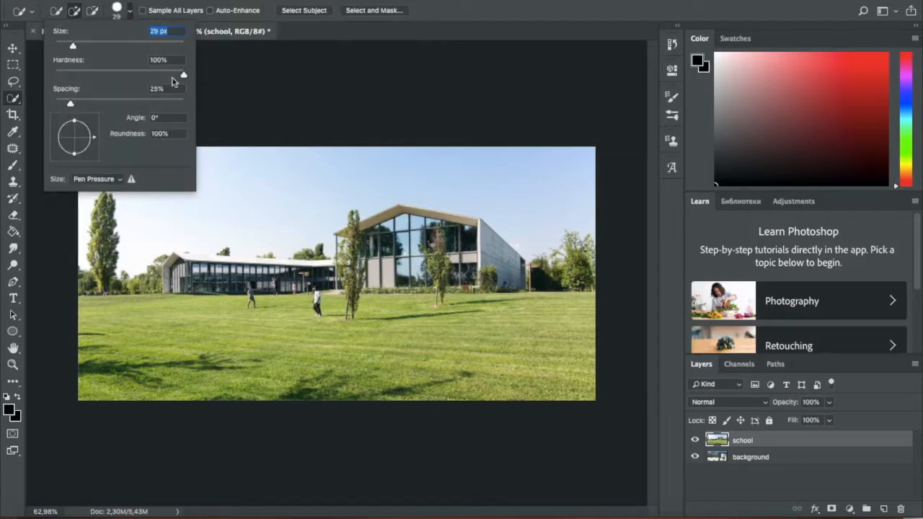
click(239, 174)
mouse_move(250, 175)
mouse_down()
mouse_move(184, 201)
mouse_move(214, 188)
mouse_up()
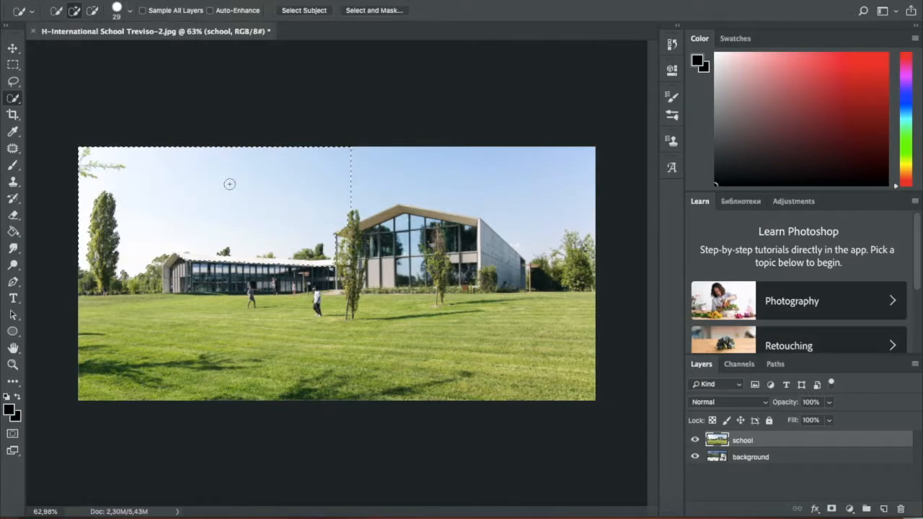
drag(526, 170, 575, 189)
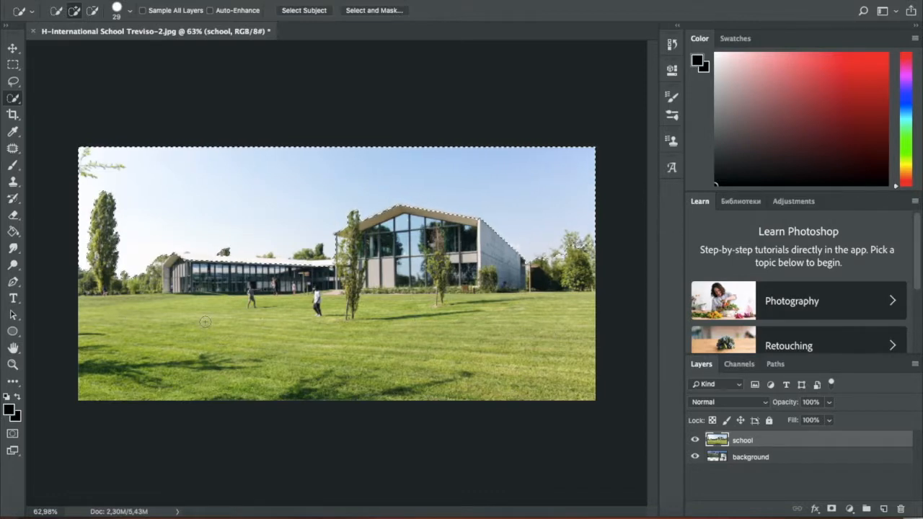
- Subtract the roofs of the low building and the main building from the sky selection with a 13 px Quick Selection brush
key(super+plus)
scroll(269, 300, up, 3)
scroll(269, 299, left, 5)
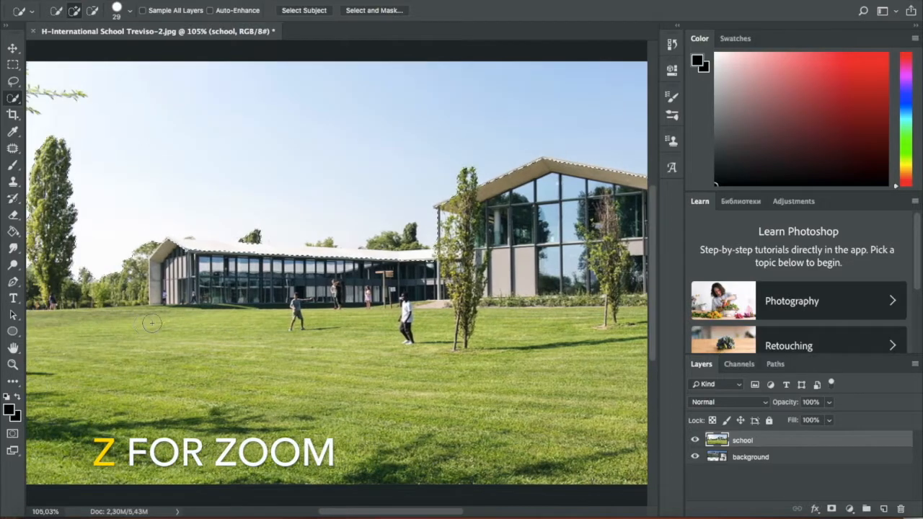
scroll(269, 300, up, 1)
scroll(269, 299, up, 3)
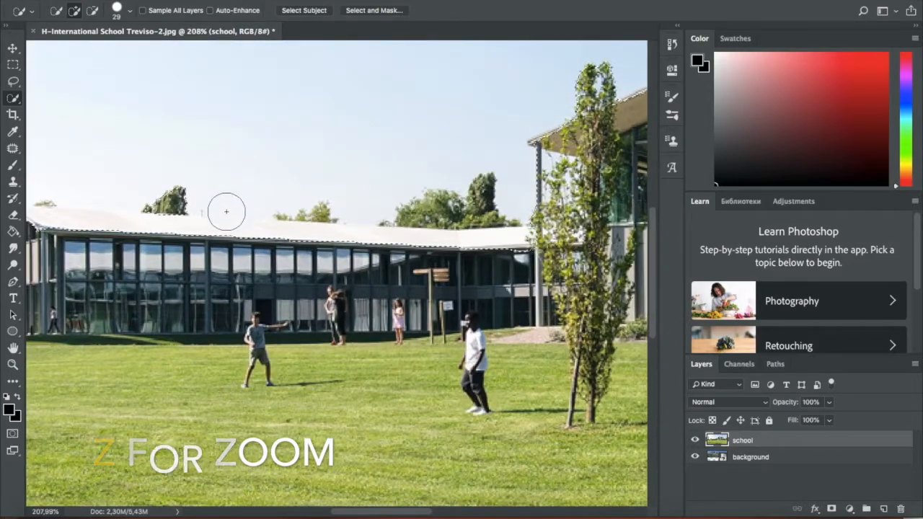
scroll(206, 315, left, 4)
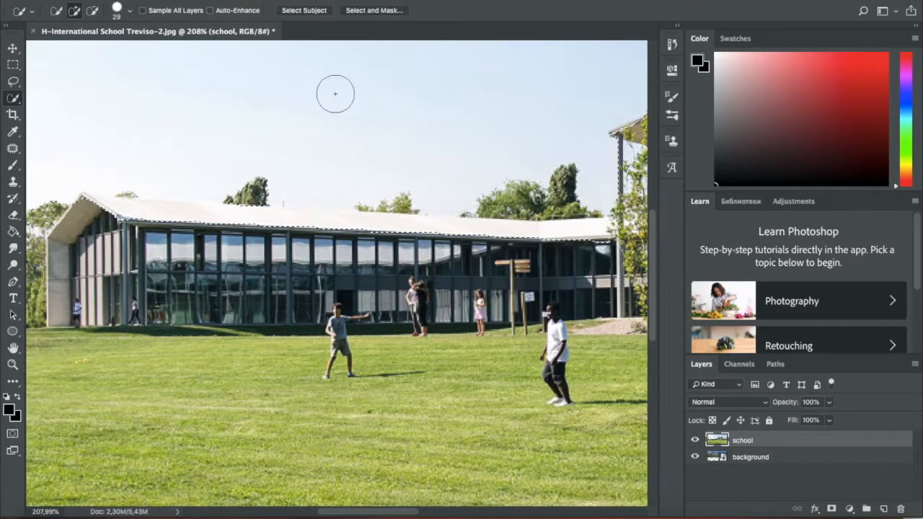
key(alt)
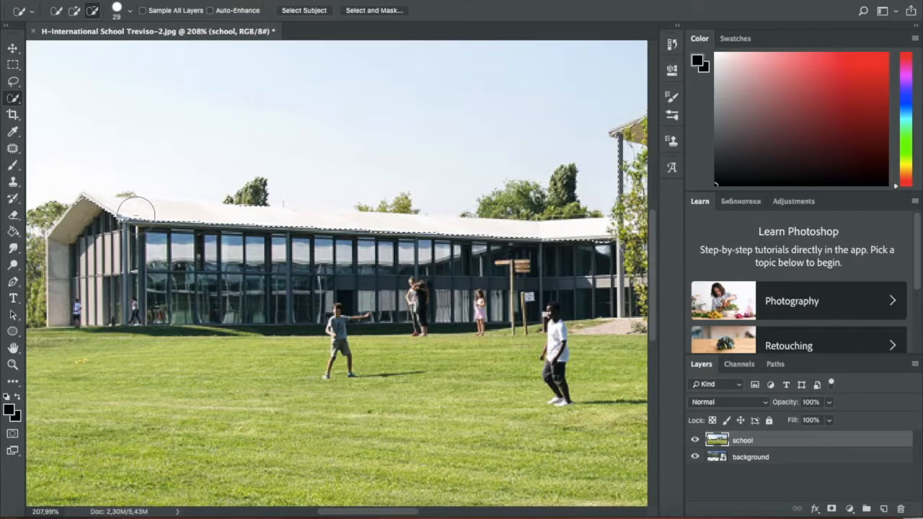
click(129, 11)
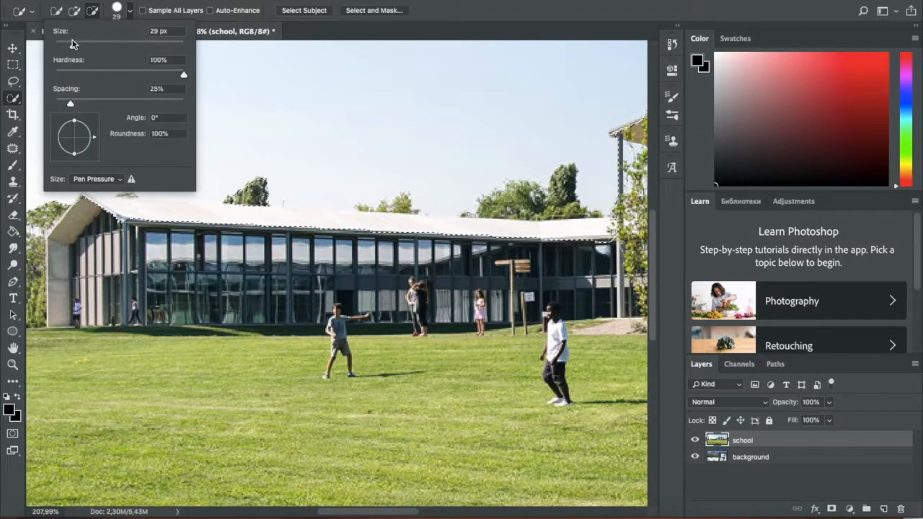
drag(70, 46, 62, 45)
mouse_move(133, 205)
mouse_down()
mouse_move(100, 207)
mouse_move(183, 216)
mouse_up()
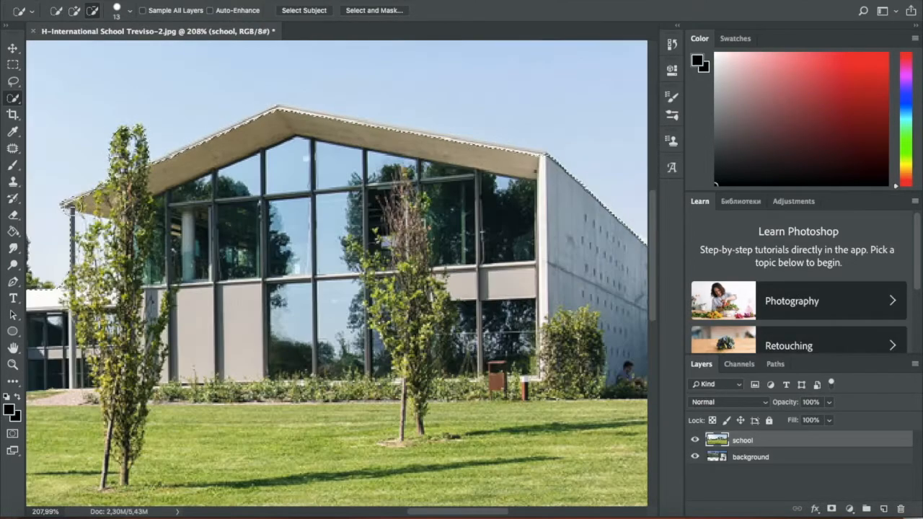
drag(143, 159, 288, 148)
scroll(273, 181, left, 10)
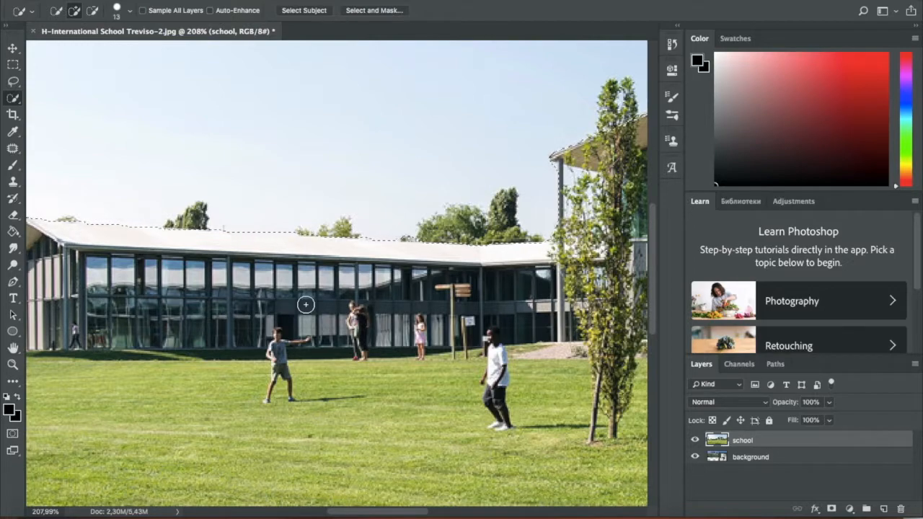
- Invert the sky selection so that the buildings, trees and lawn are selected
key(ctrl+0)
right_click(309, 229)
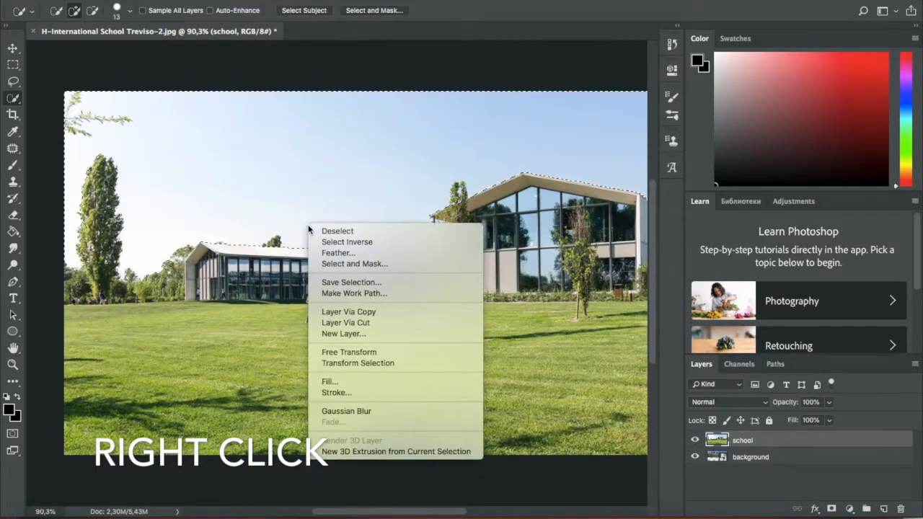
click(347, 242)
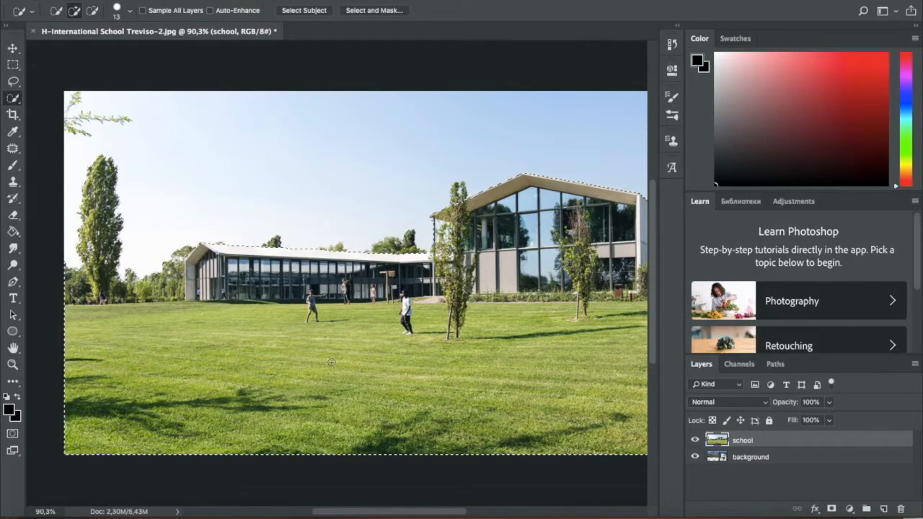
scroll(331, 363, right, 1)
scroll(331, 363, down, 2)
scroll(330, 363, right, 3)
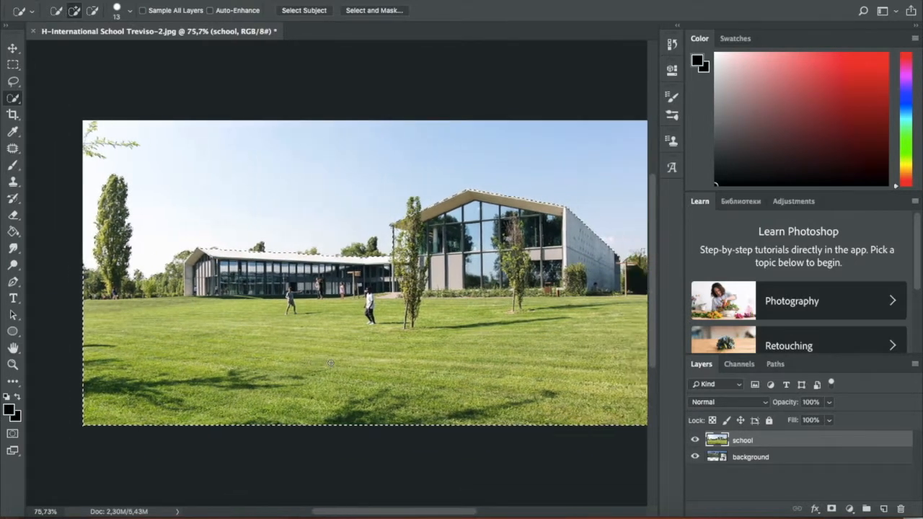
scroll(331, 363, right, 3)
scroll(331, 363, down, 1)
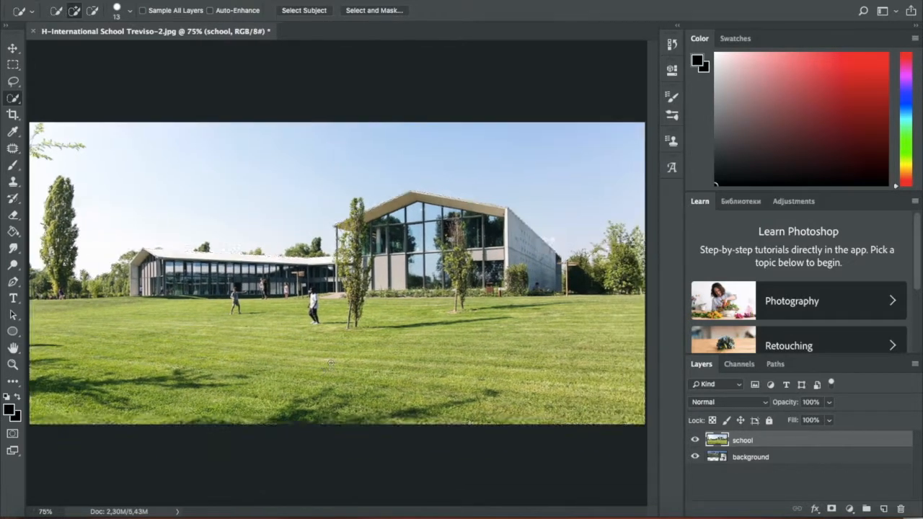
- Open Select and Mask for the selection, set the preview transparency to 95%, and enable Smart Radius with a 2 px radius
click(381, 11)
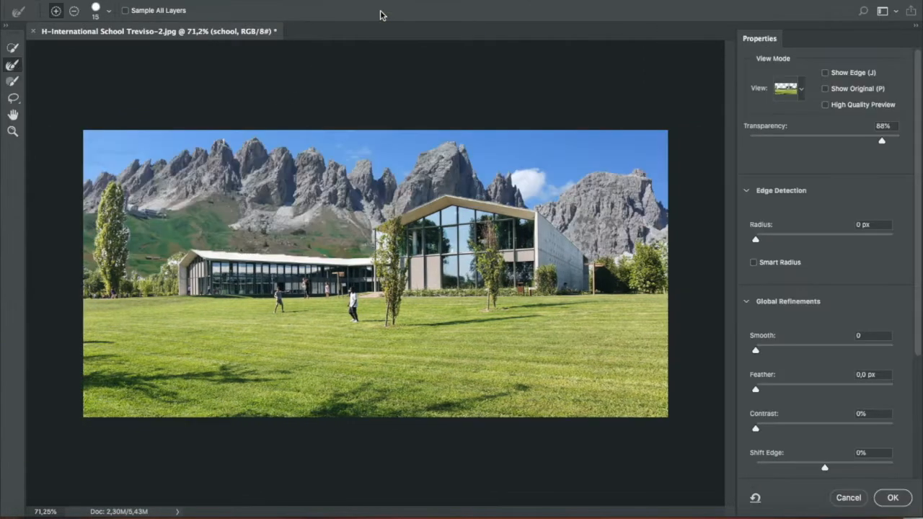
mouse_move(879, 141)
mouse_down()
mouse_move(840, 142)
mouse_move(893, 144)
mouse_up()
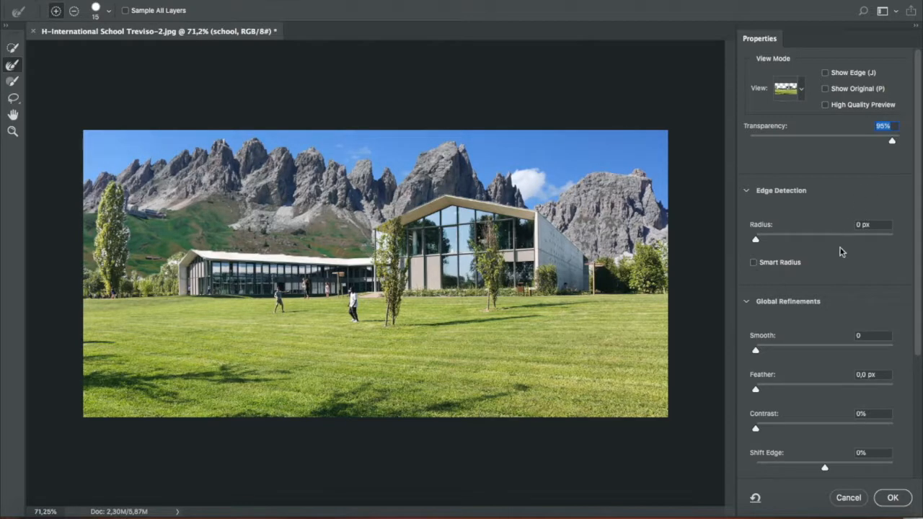
click(754, 262)
scroll(430, 330, up, 1)
scroll(430, 329, up, 3)
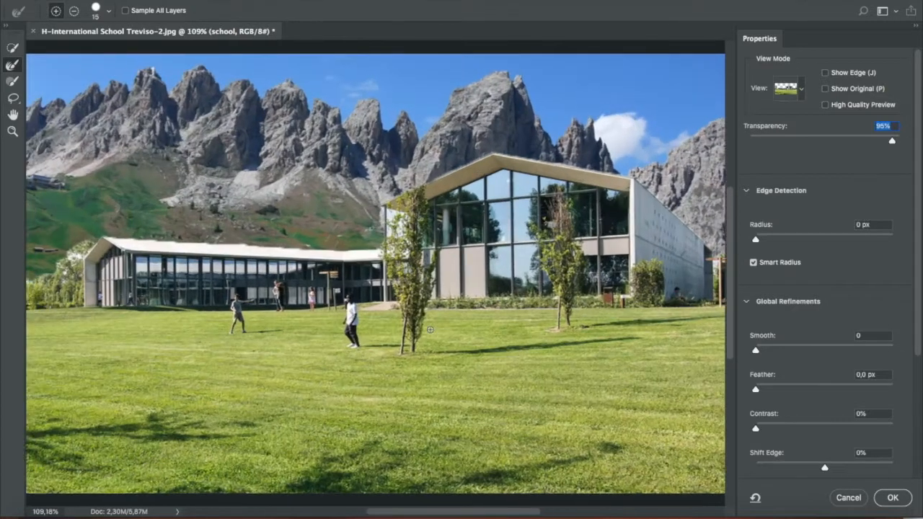
mouse_move(756, 241)
mouse_down()
mouse_move(783, 242)
mouse_move(772, 243)
mouse_up()
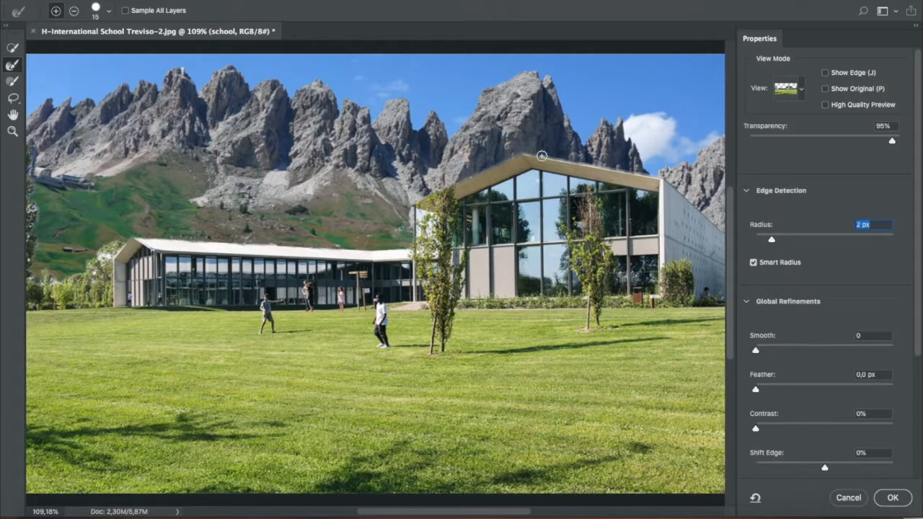
- Set the smoothing of the selection edge to 42
click(773, 350)
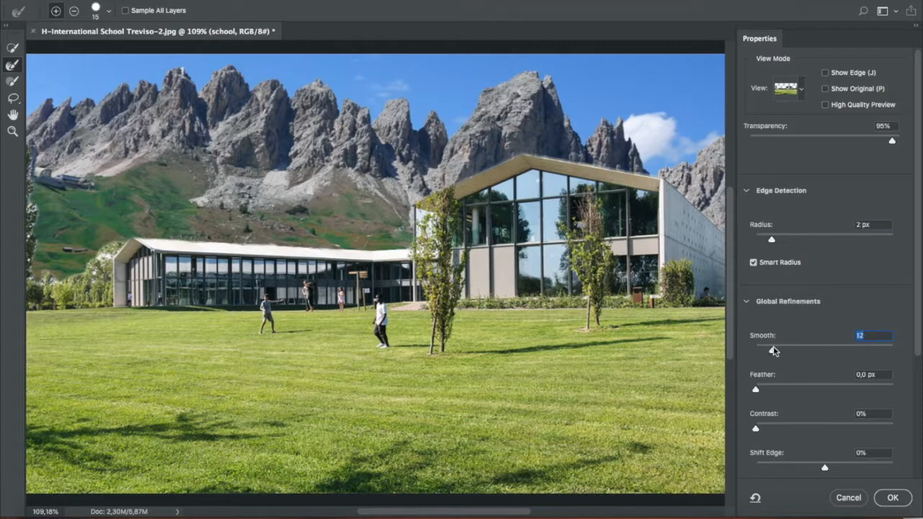
click(792, 351)
click(805, 351)
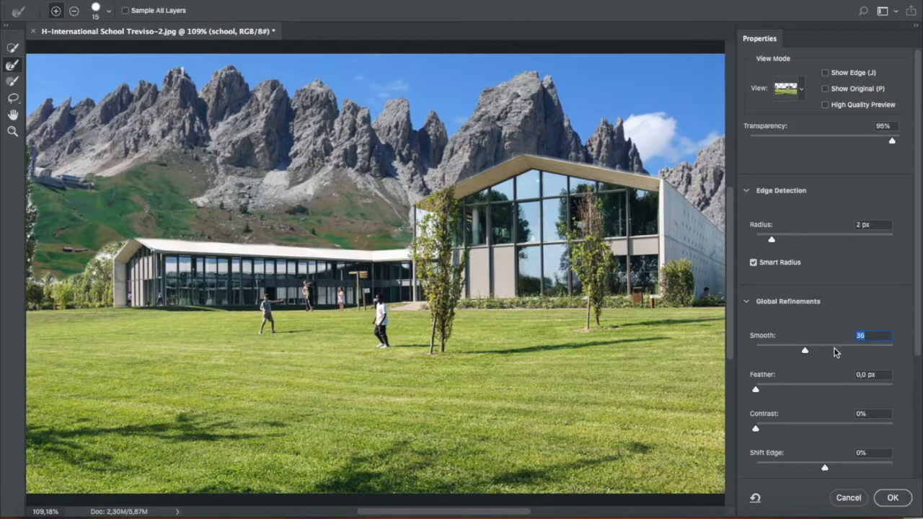
click(813, 351)
- Try feathering the selection edge up to 101 px and reset the feather to 0 px
click(772, 389)
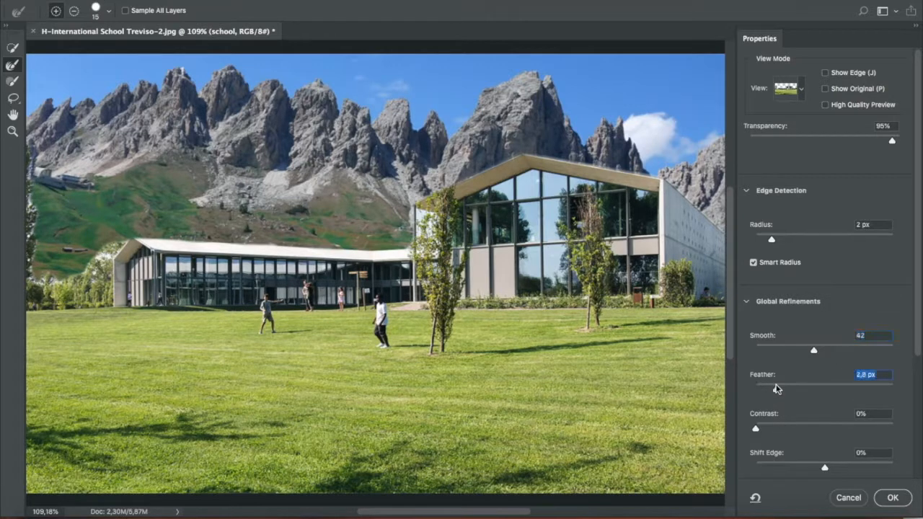
click(799, 390)
click(823, 389)
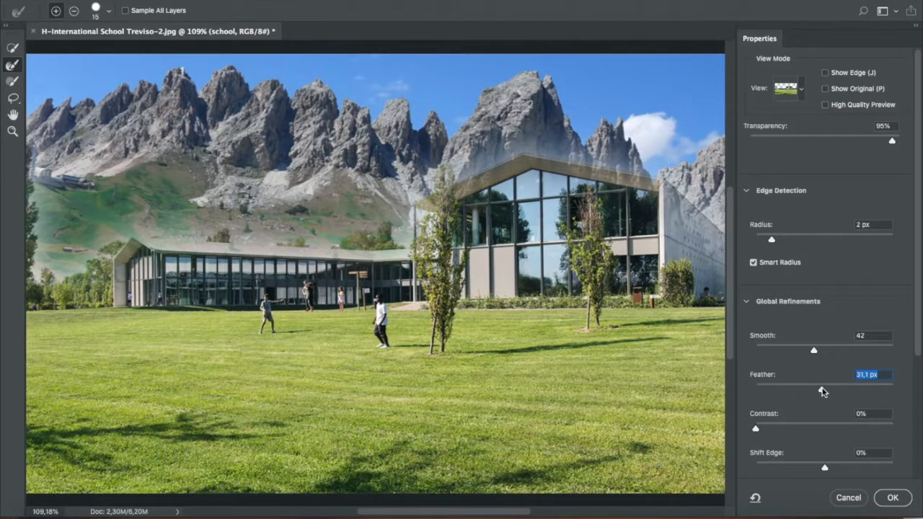
click(844, 389)
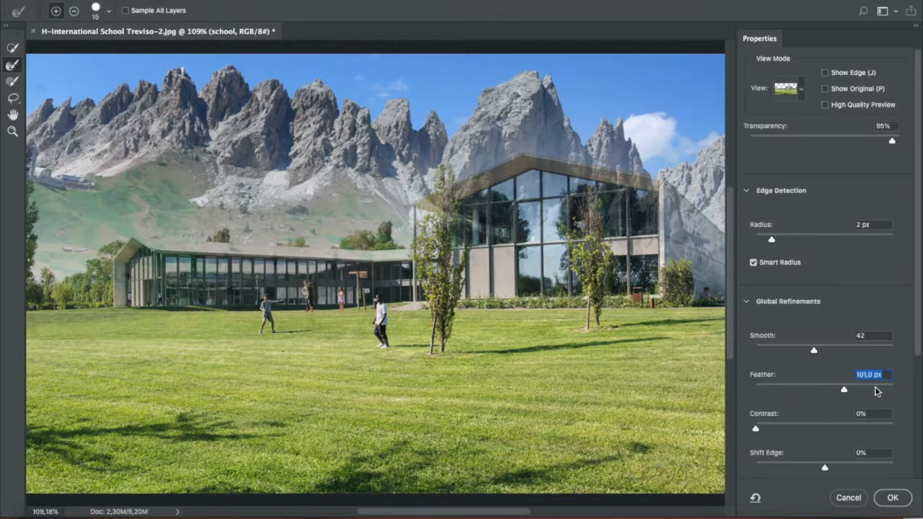
click(787, 390)
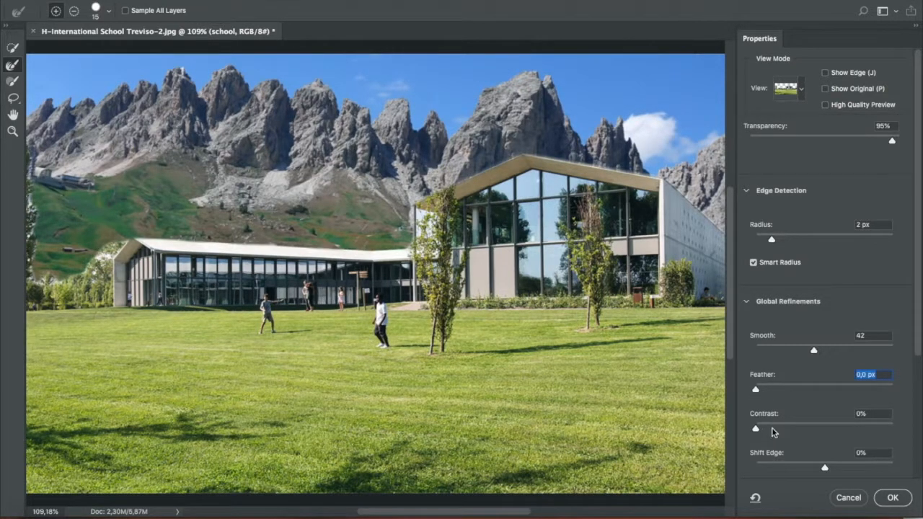
- Set the edge contrast to 27%, decontaminate colors at 100%, and output the selection to a new layer with a layer mask
click(776, 425)
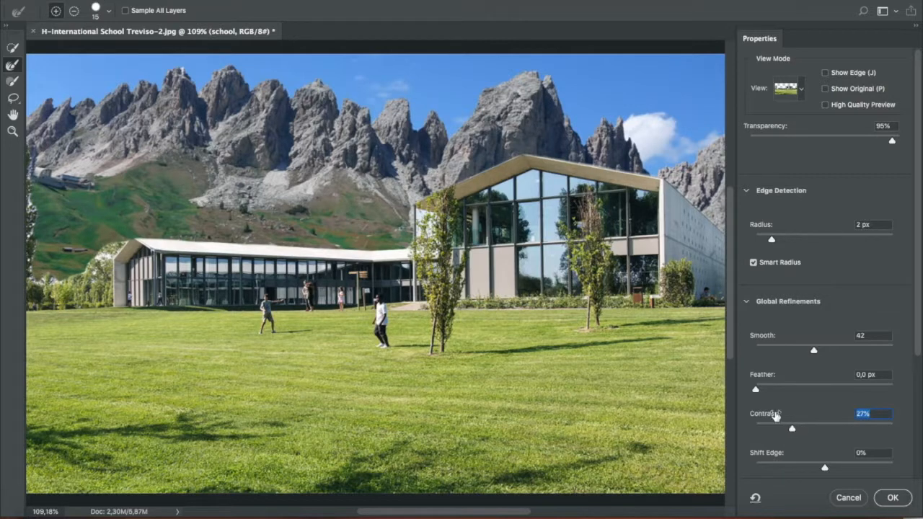
scroll(808, 387, down, 5)
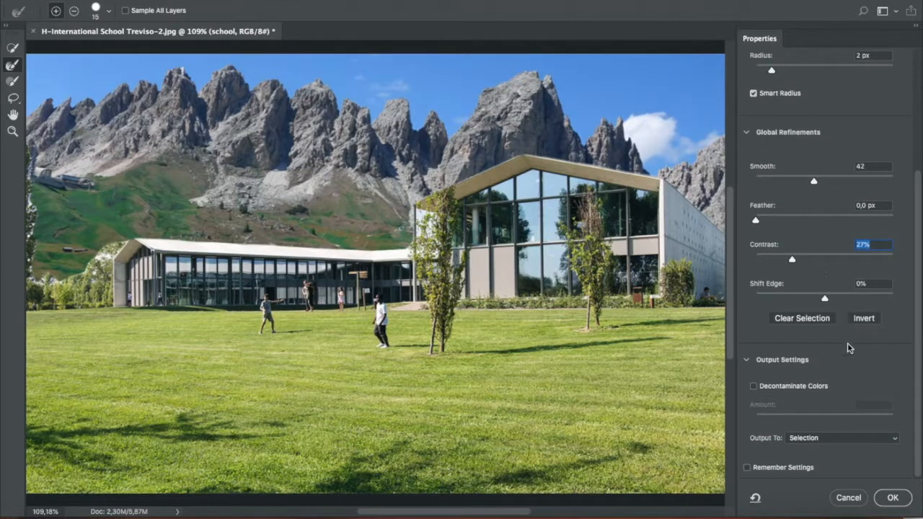
click(754, 387)
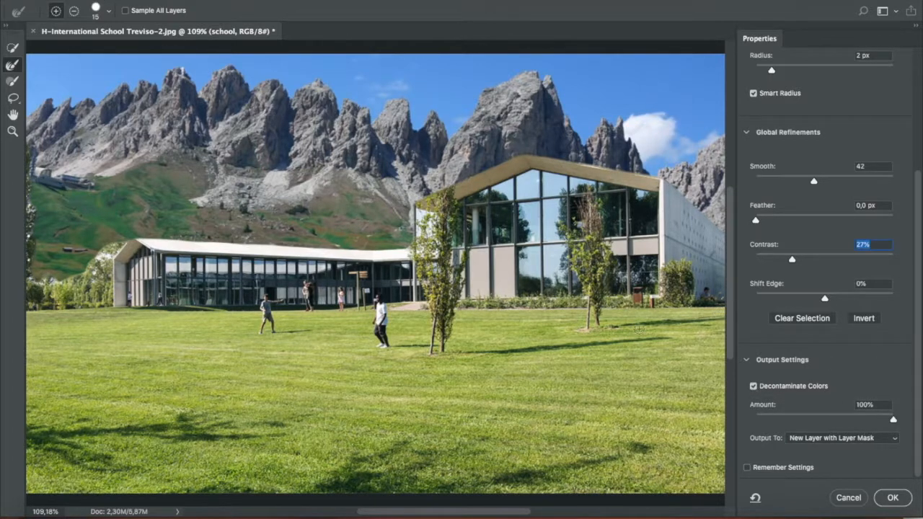
scroll(551, 372, down, 4)
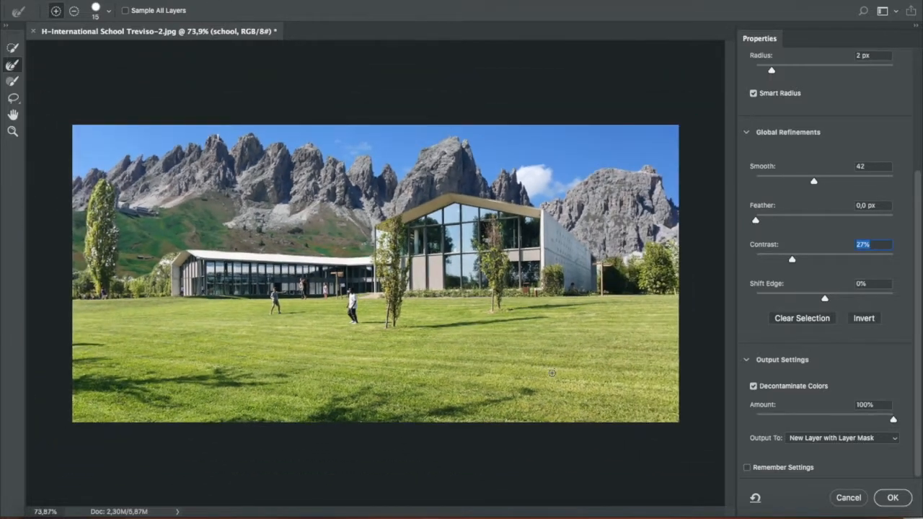
click(892, 497)
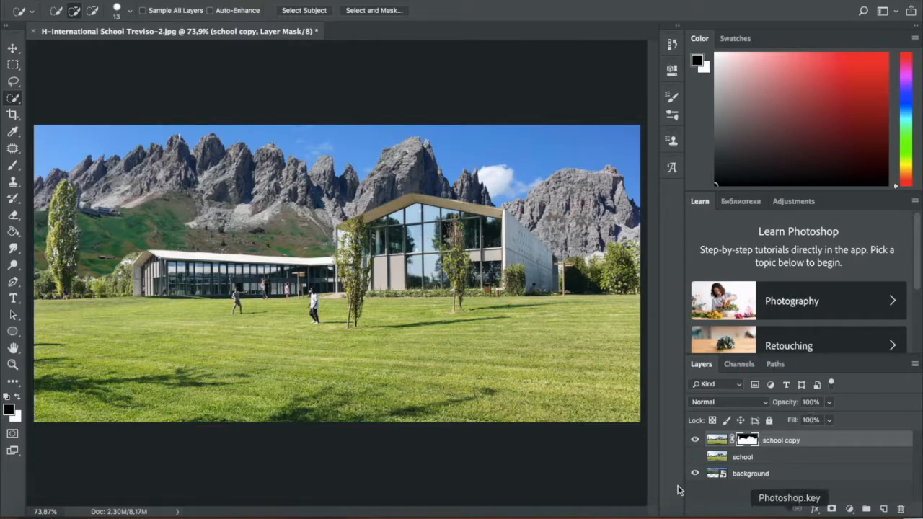
- Apply Hue/Saturation to the image of the school copy layer with the saturation at -42
click(716, 440)
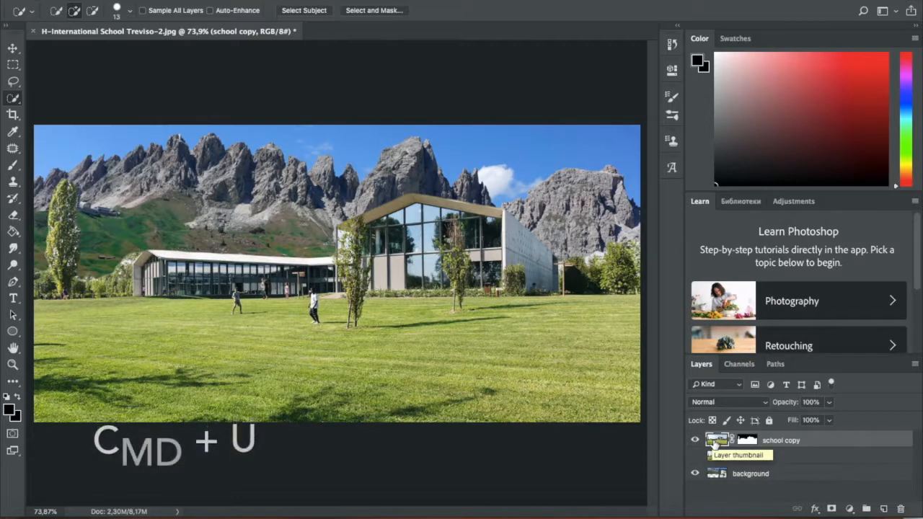
key(super+u)
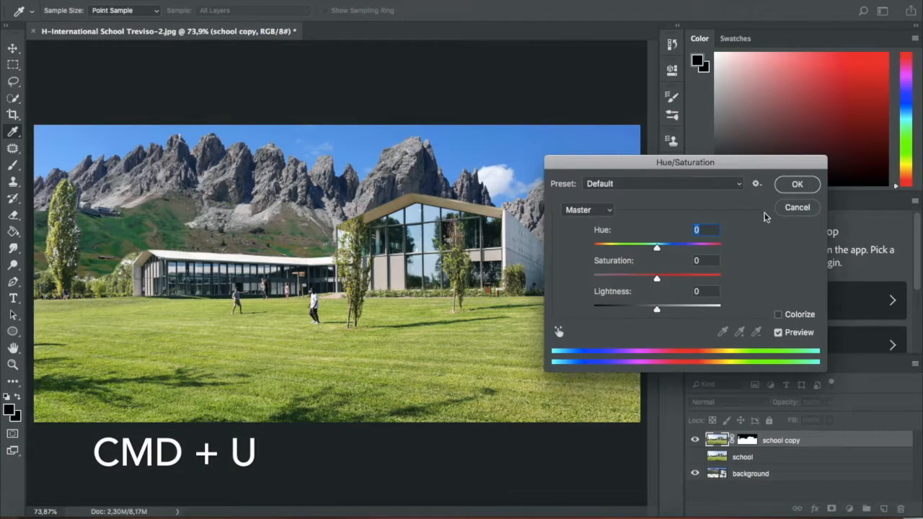
click(796, 208)
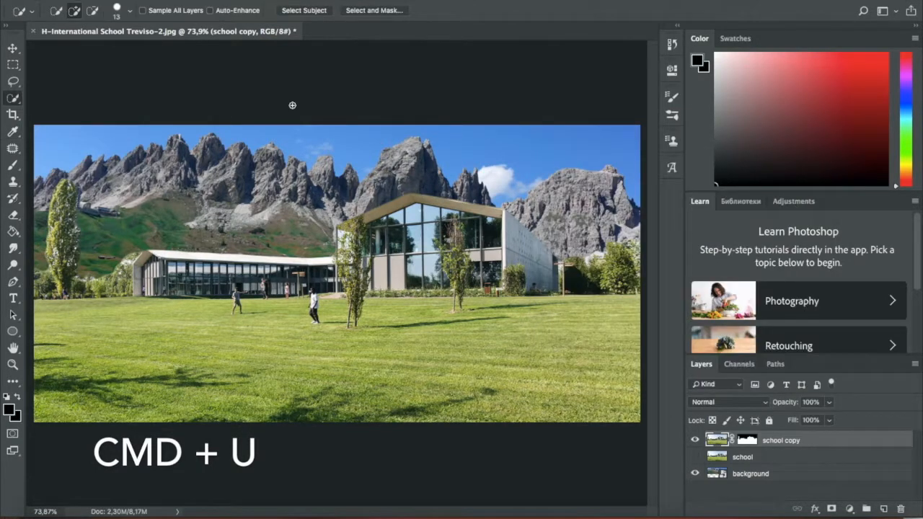
click(170, 0)
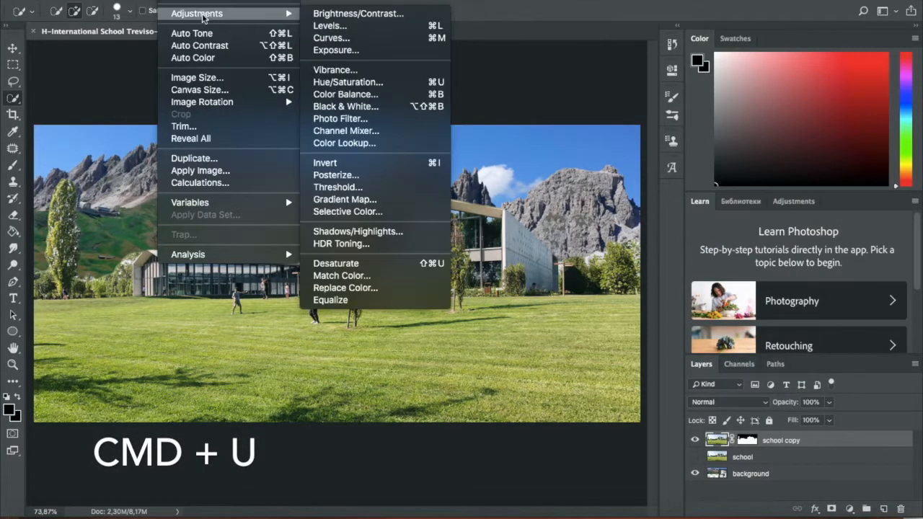
mouse_move(170, 2)
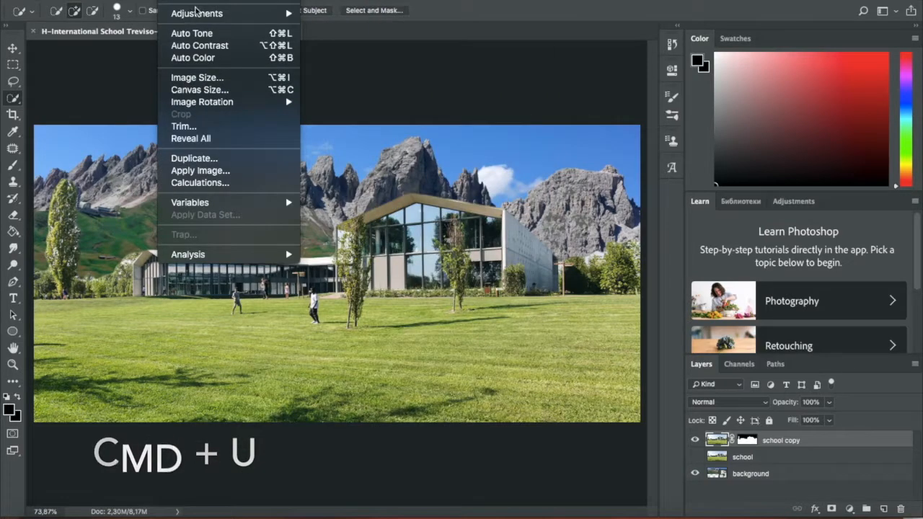
mouse_move(209, 13)
click(379, 83)
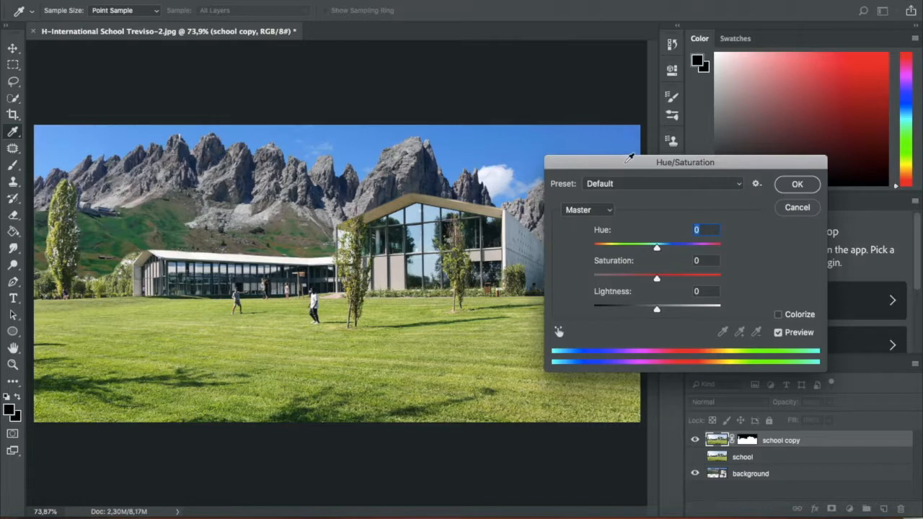
drag(625, 166, 725, 128)
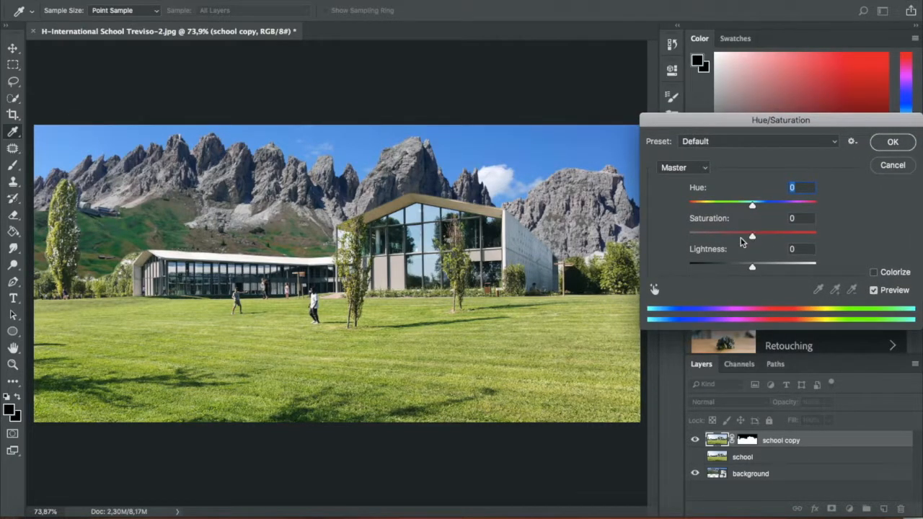
mouse_move(742, 236)
mouse_down()
mouse_move(788, 235)
mouse_move(727, 244)
mouse_up()
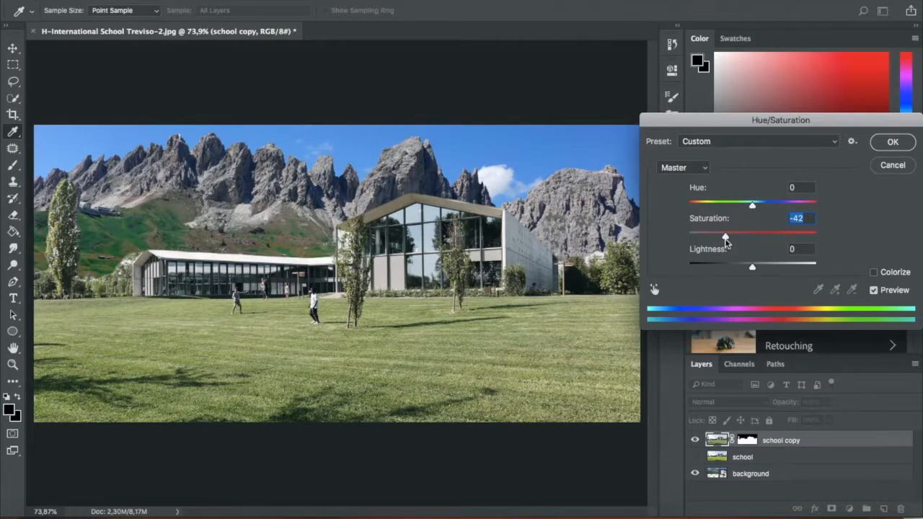
click(889, 143)
key(w)
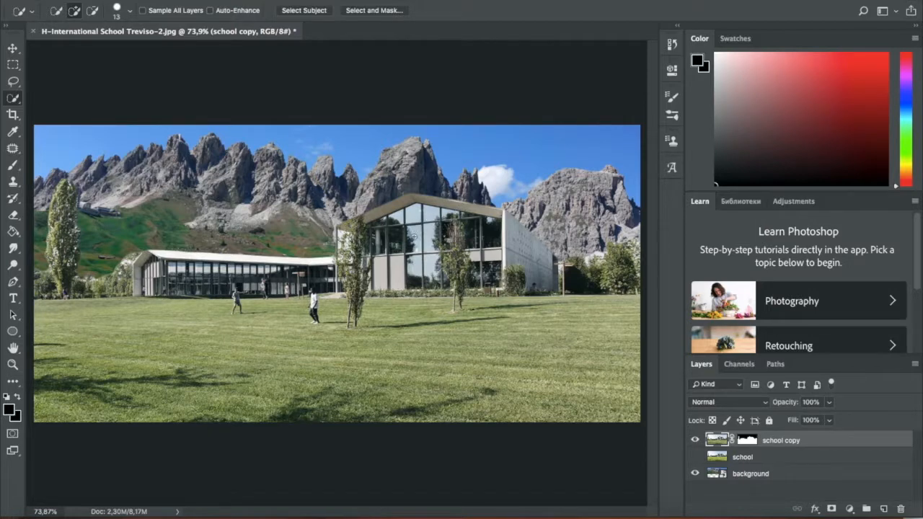
- Start a Hue/Saturation adjustment on the background layer and strongly reduce the saturation of the Blues
click(763, 474)
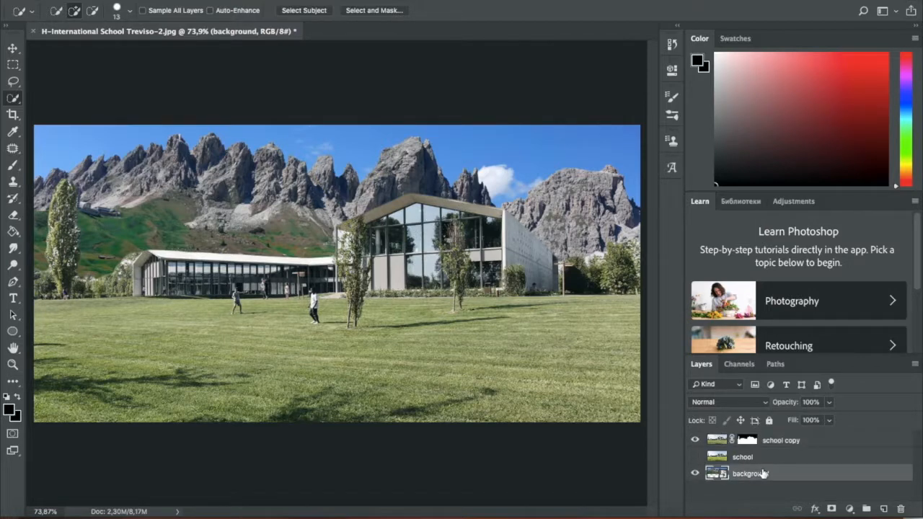
key(ctrl+u)
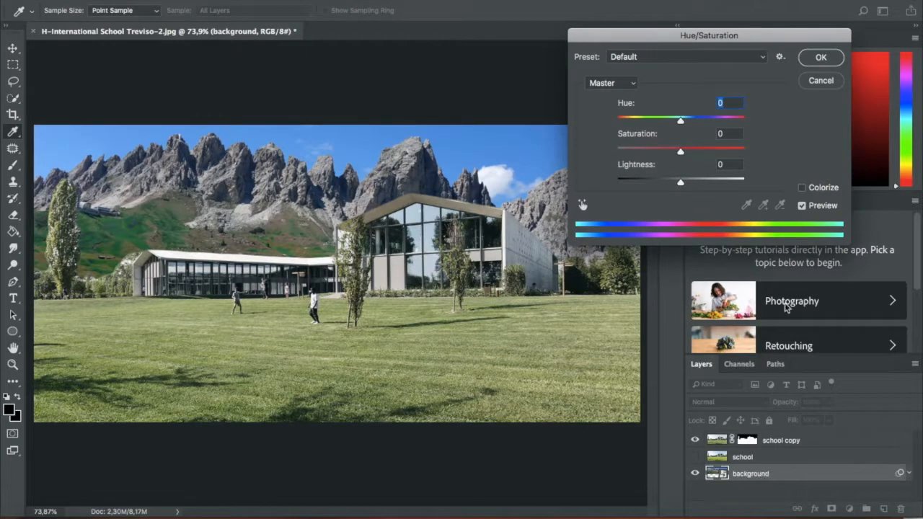
click(624, 83)
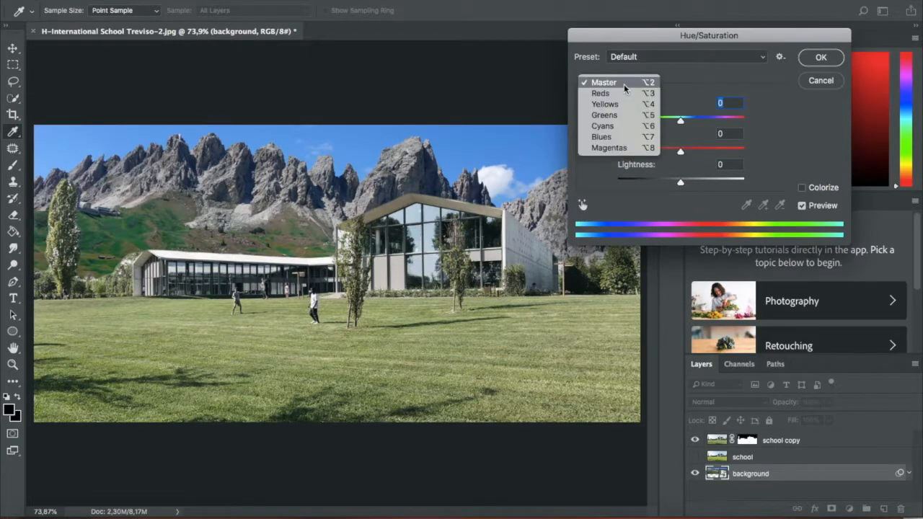
click(622, 138)
drag(679, 150, 662, 152)
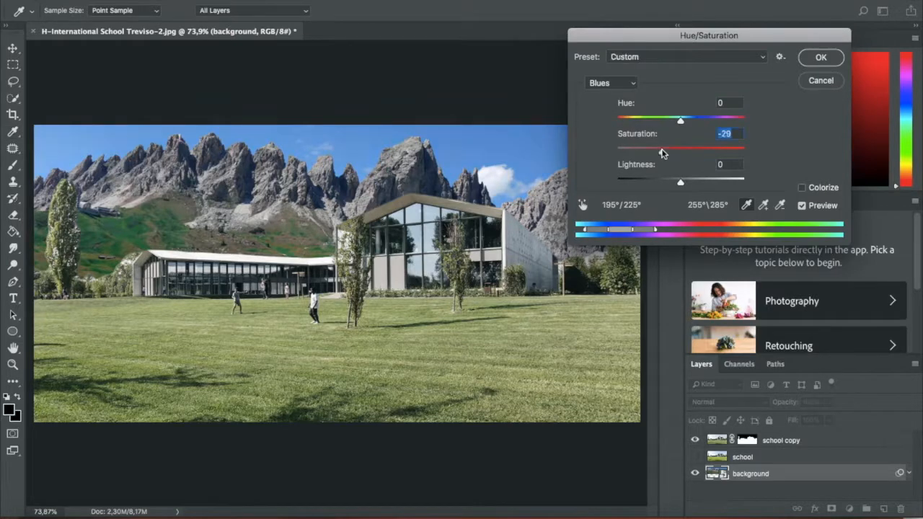
drag(641, 147, 625, 153)
click(640, 151)
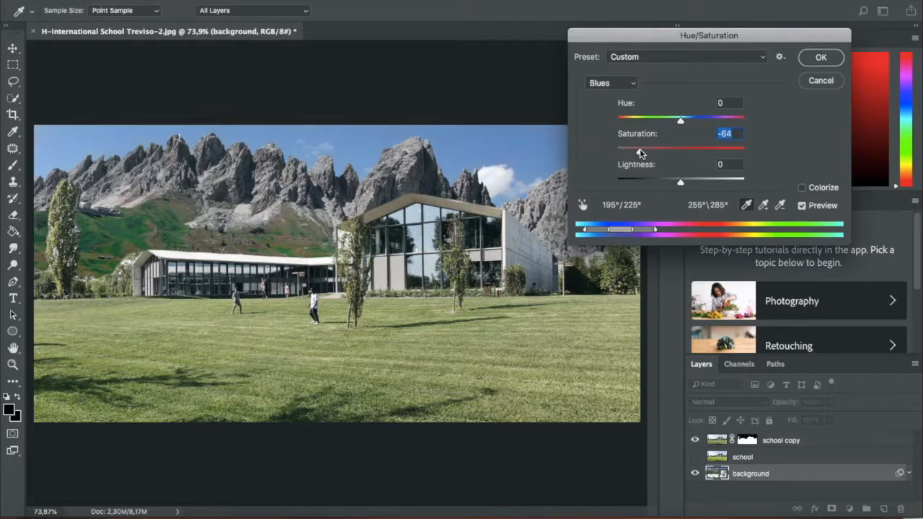
- Set the background's Cyans to saturation -36 and hue -10
click(627, 84)
click(622, 71)
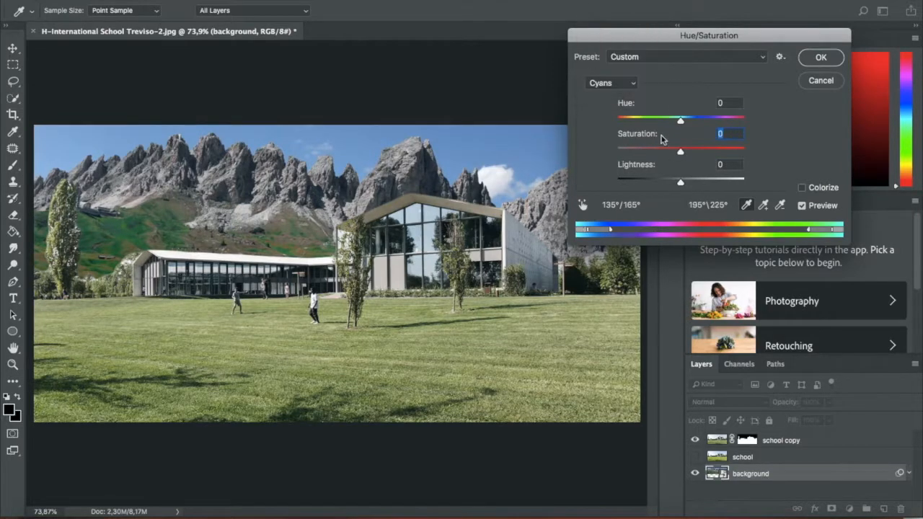
click(655, 150)
mouse_move(655, 152)
mouse_down()
mouse_move(645, 151)
mouse_move(657, 151)
mouse_up()
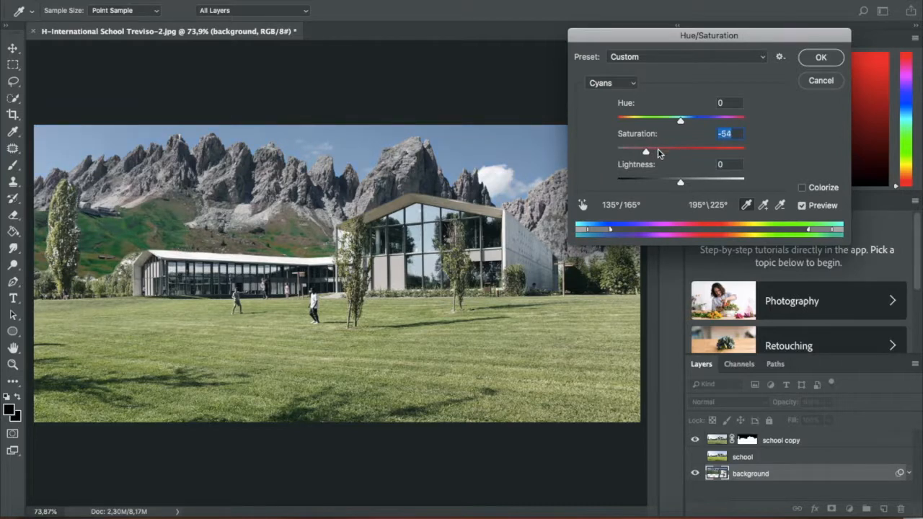
mouse_move(681, 122)
mouse_down()
mouse_move(715, 123)
mouse_move(675, 124)
mouse_up()
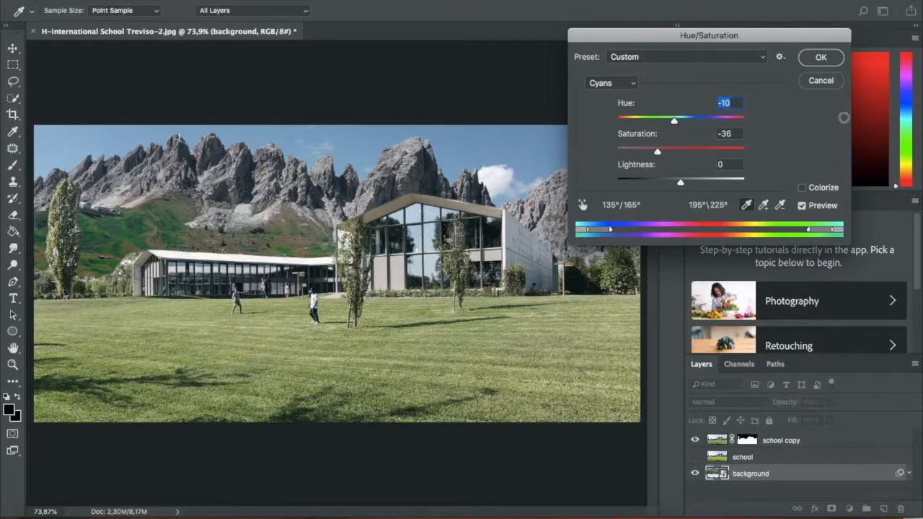
- Reduce the saturation of the background's Greens to -21
click(627, 86)
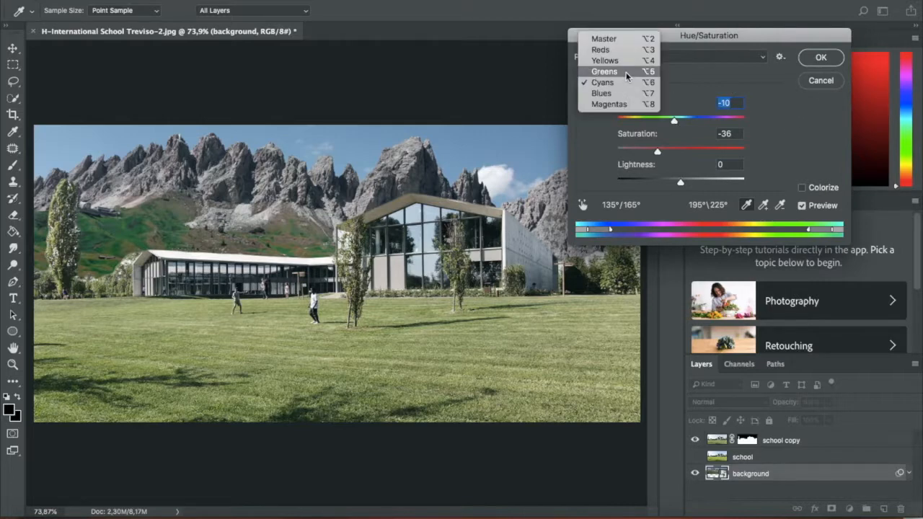
click(627, 72)
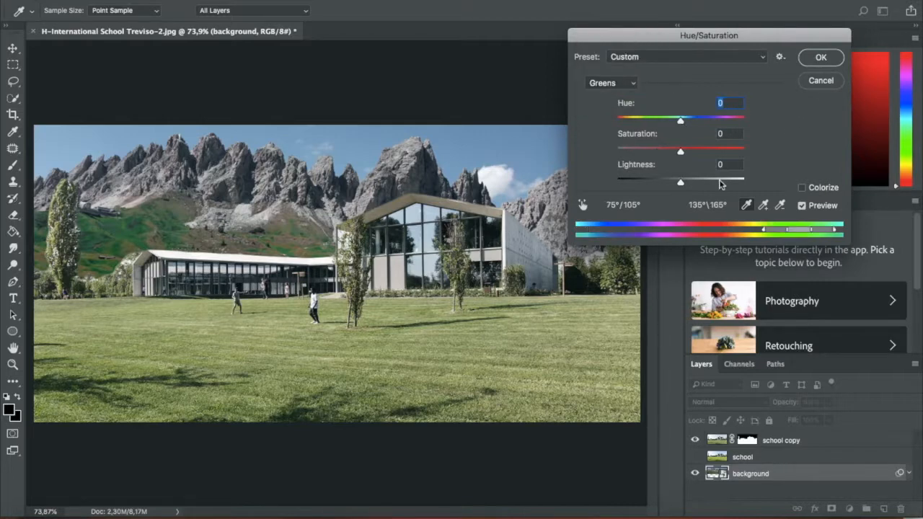
click(667, 150)
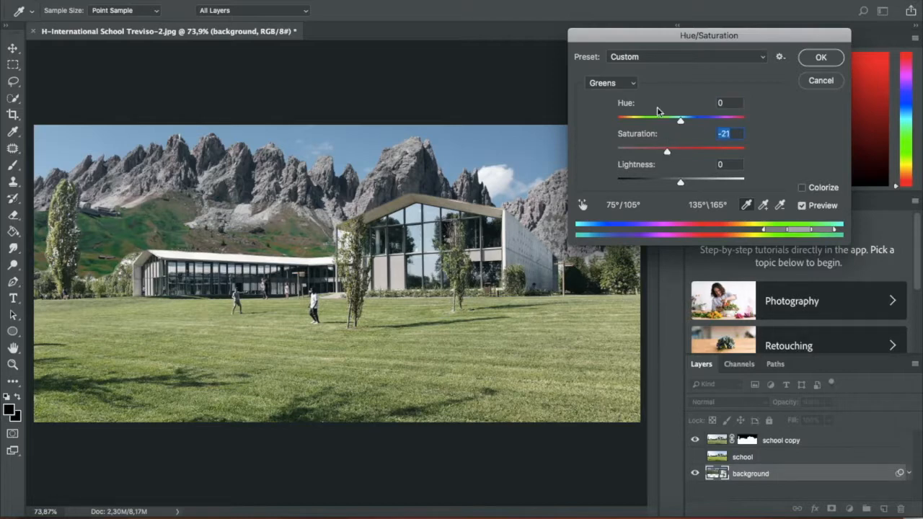
- Set the background's Yellows to saturation -23 and hue -8
click(614, 84)
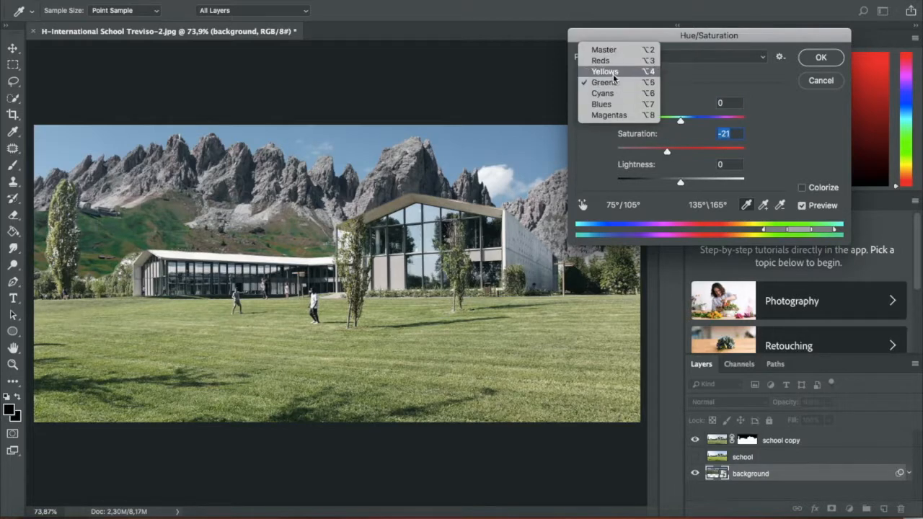
click(605, 72)
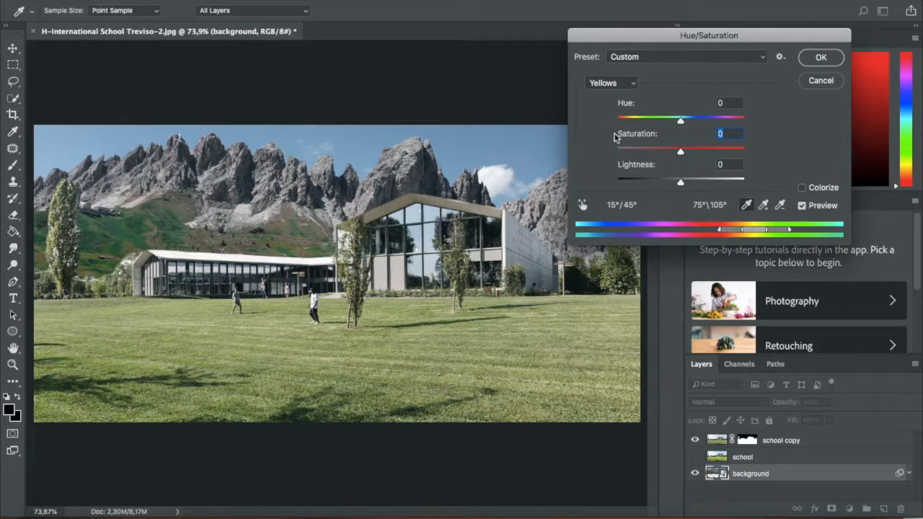
click(665, 151)
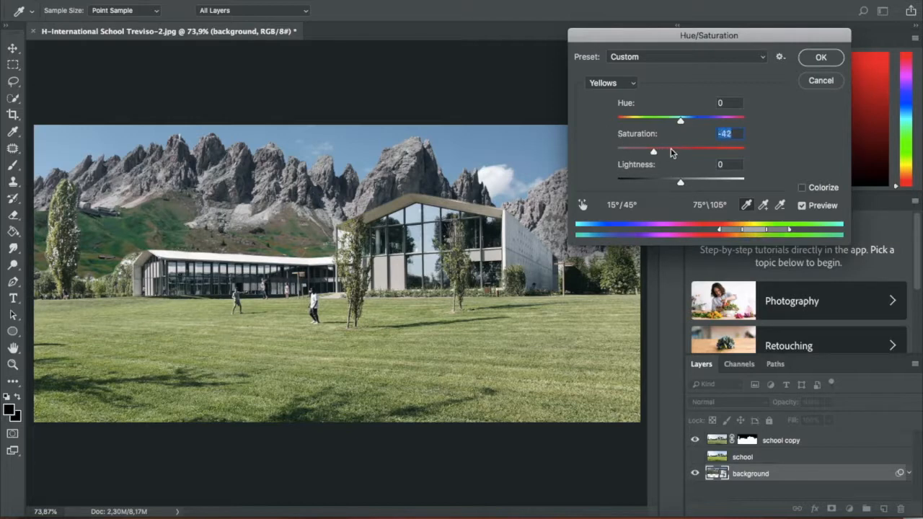
click(682, 121)
mouse_move(682, 124)
mouse_down()
mouse_move(659, 123)
mouse_move(676, 124)
mouse_up()
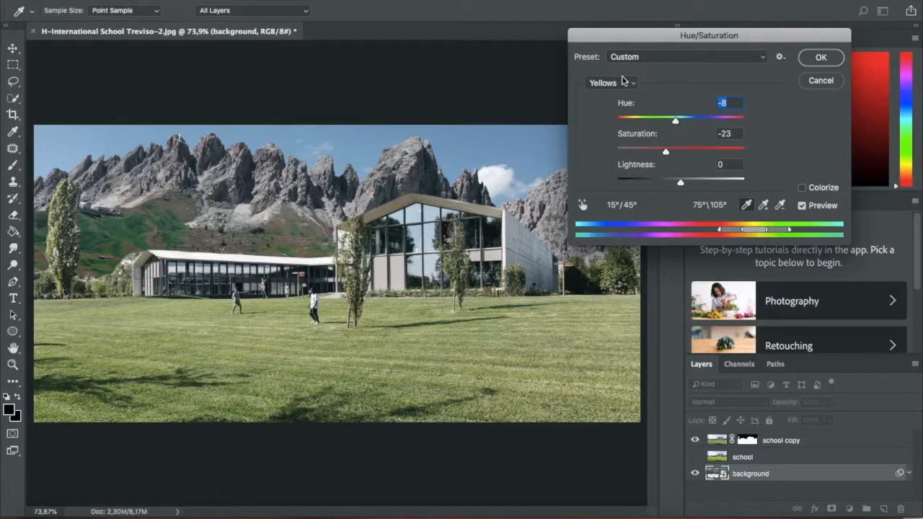
- Shift the hue of the background's Greens to -42 and apply the Hue/Saturation adjustment
click(623, 82)
click(621, 93)
drag(680, 124, 653, 128)
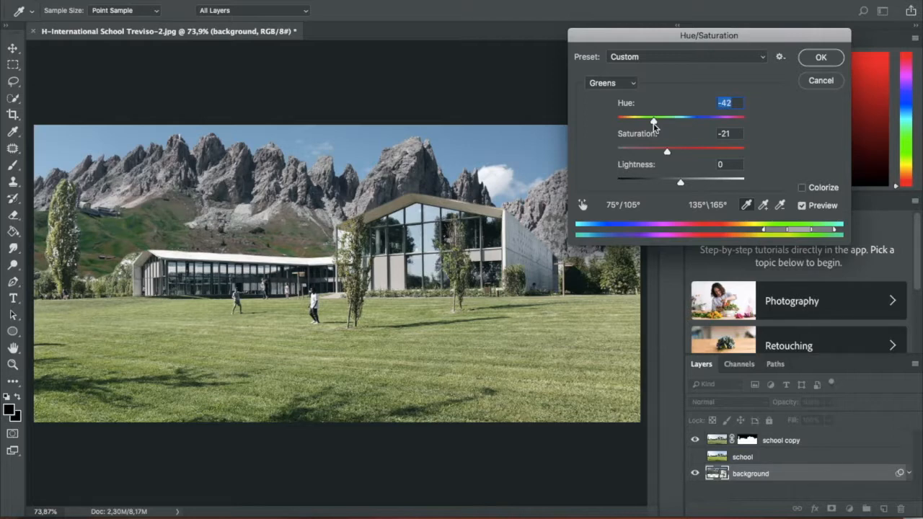
click(817, 57)
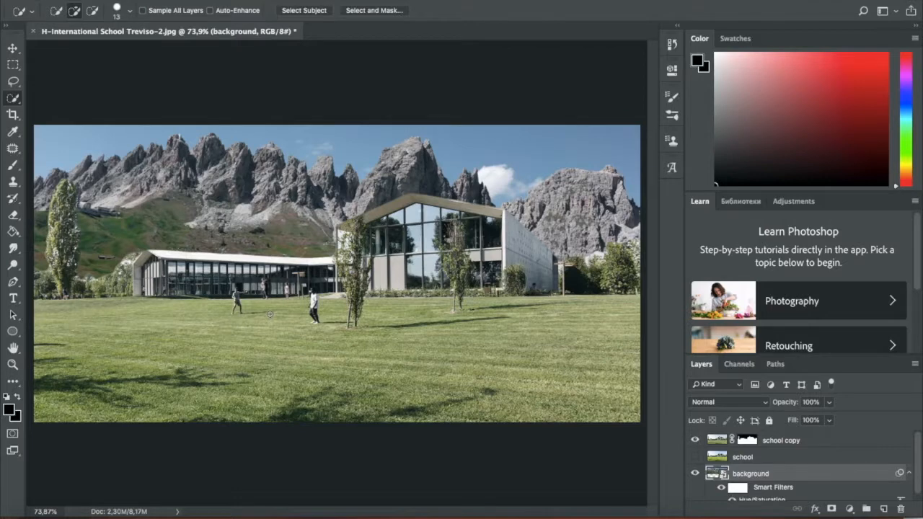
- Place the Cortina vintage poster file from the desktop into the document and move its layer above school copy
scroll(270, 314, down, 2)
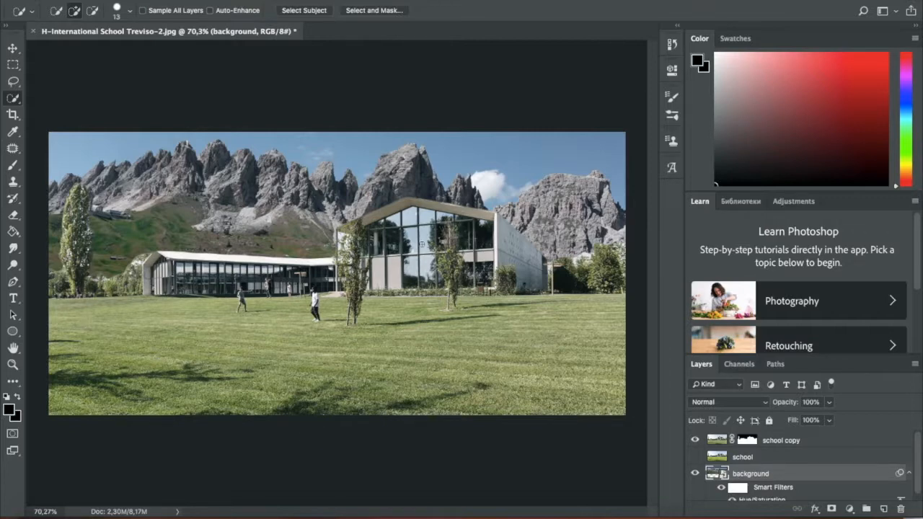
drag(2, 163, 49, 163)
drag(31, 92, 389, 262)
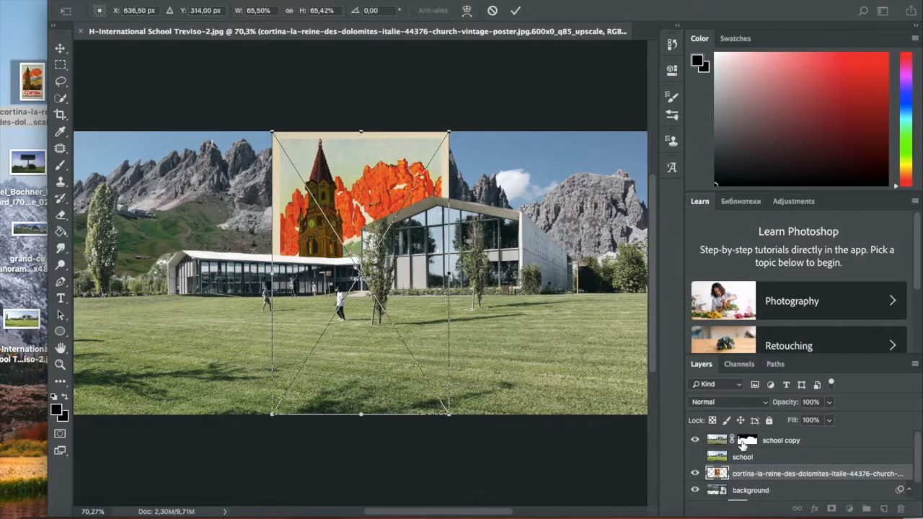
click(514, 10)
drag(767, 477, 769, 438)
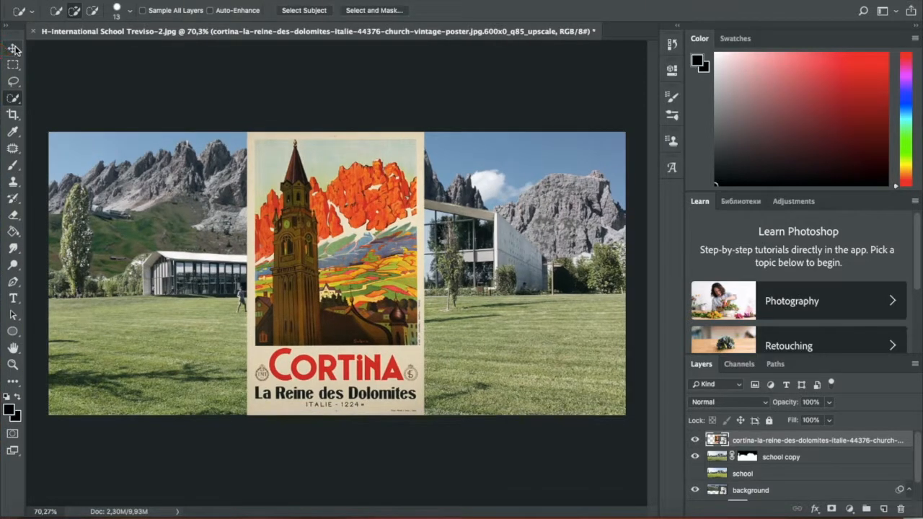
- Scale the Cortina poster to about 13.8% and position it over the glass facade beside the front tree
click(13, 47)
drag(309, 274, 306, 296)
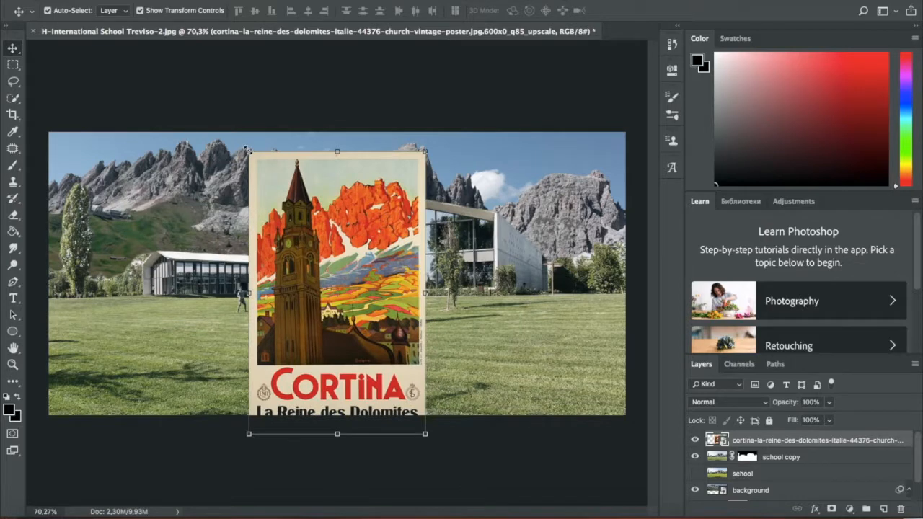
drag(245, 149, 329, 281)
drag(372, 306, 385, 246)
drag(339, 216, 385, 246)
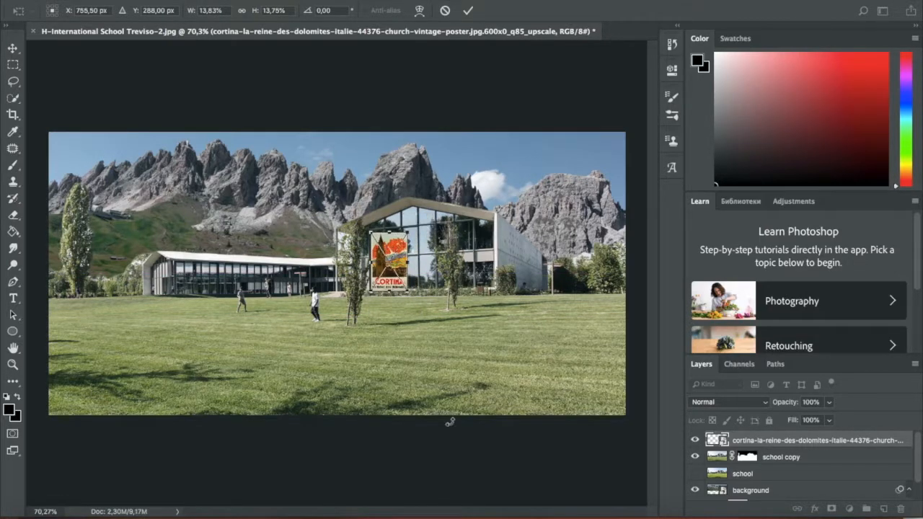
key(Return)
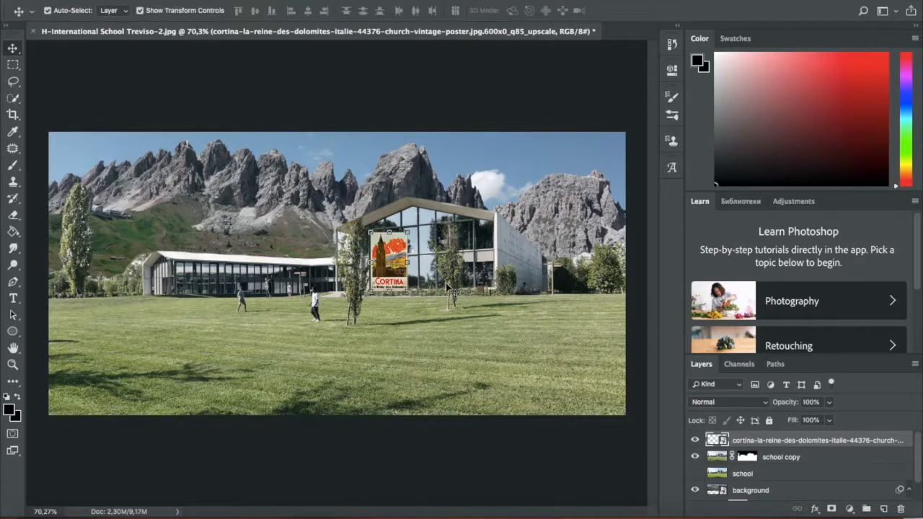
- Scale the Cortina poster on the glass facade down to about 11.5% and commit the placement
scroll(411, 269, up, 5)
scroll(455, 296, right, 3)
scroll(454, 296, up, 3)
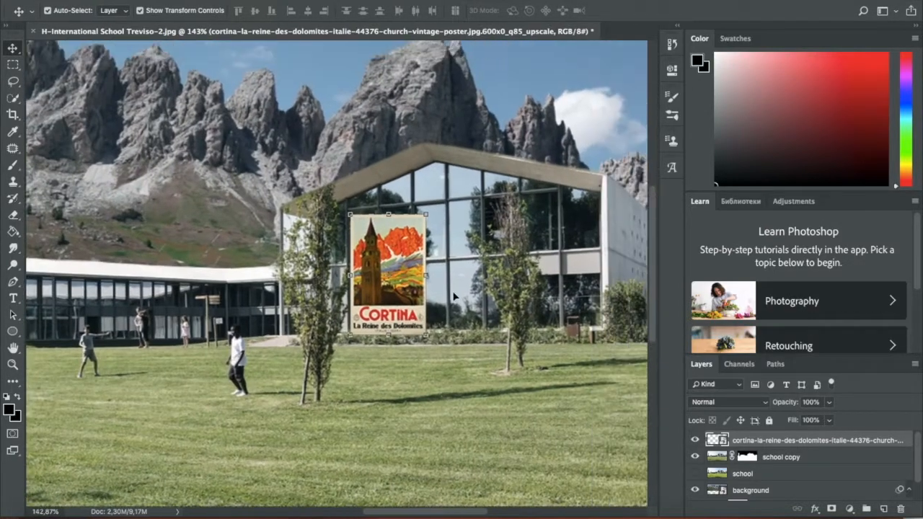
scroll(454, 296, up, 3)
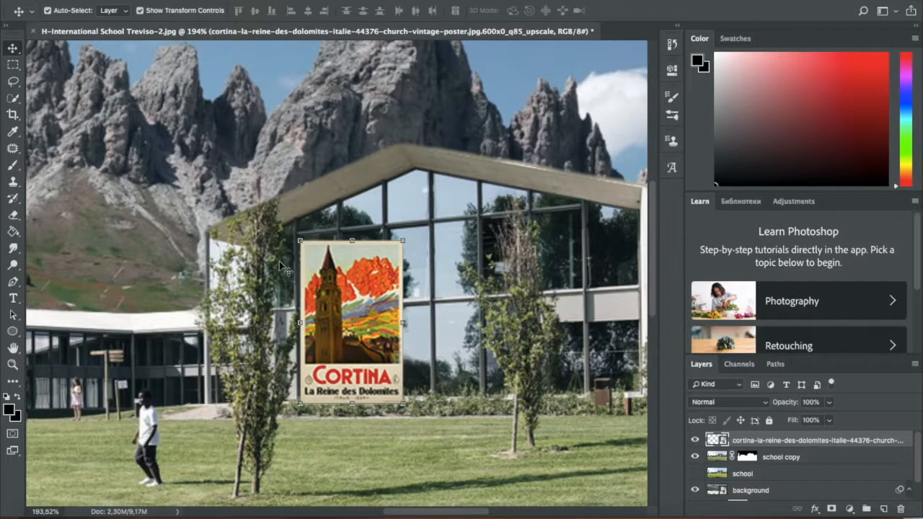
drag(403, 406, 386, 377)
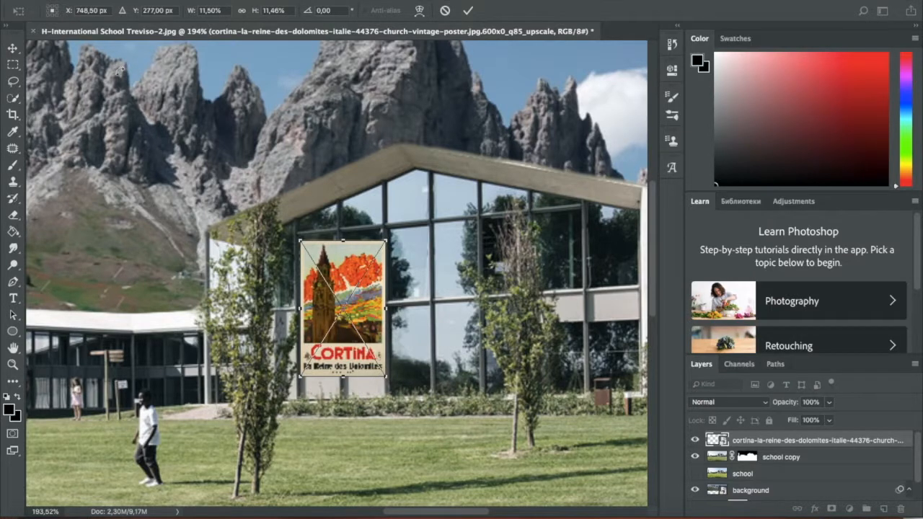
click(16, 44)
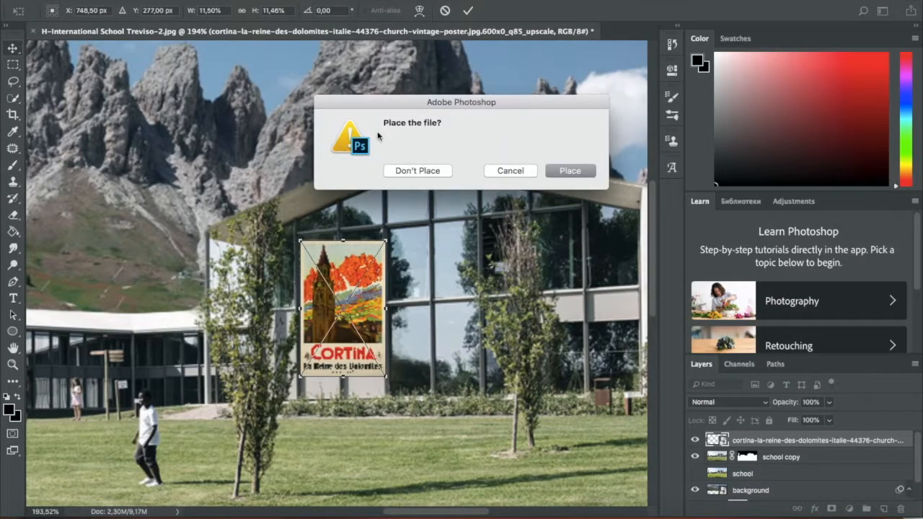
click(570, 171)
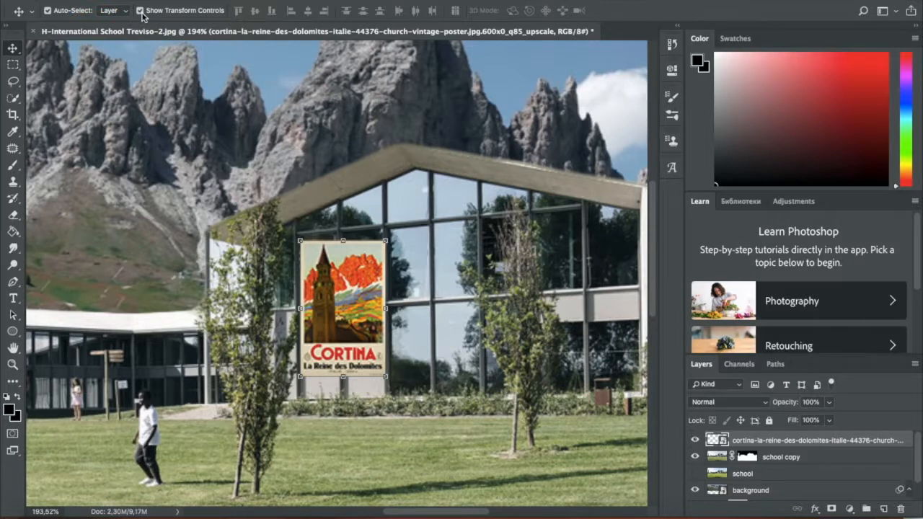
- Distort the Cortina poster's four corners to follow the perspective of the facade's window frames and commit the transform
drag(332, 287, 333, 286)
key(super)
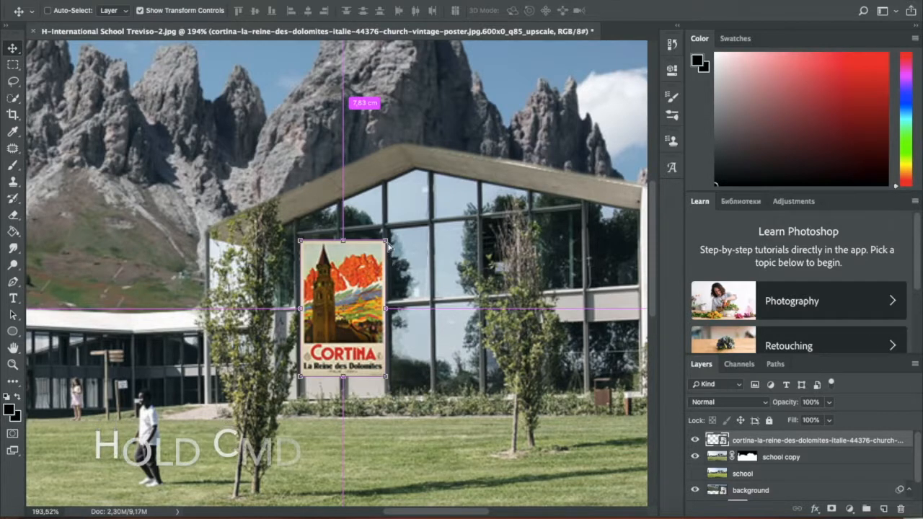
drag(387, 244, 381, 232)
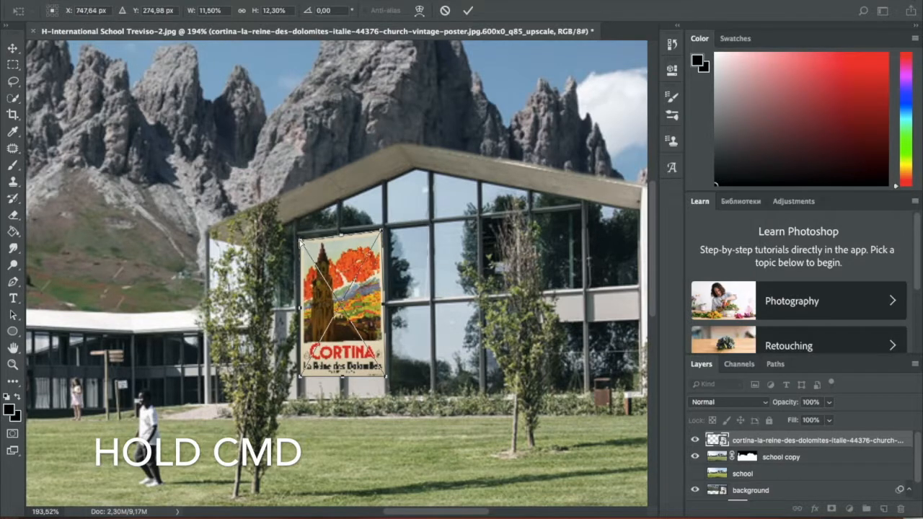
drag(300, 241, 298, 238)
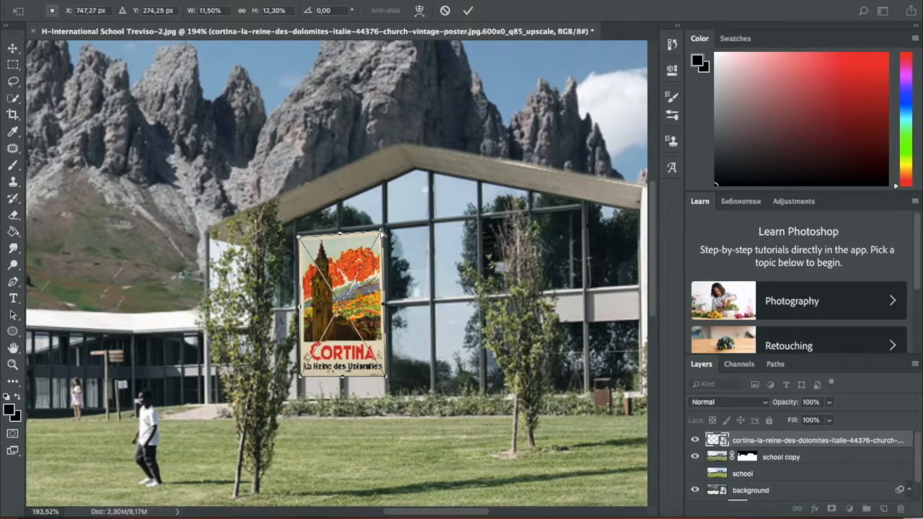
drag(386, 377, 382, 373)
drag(381, 233, 381, 230)
drag(382, 373, 383, 373)
drag(300, 376, 304, 378)
drag(300, 238, 300, 237)
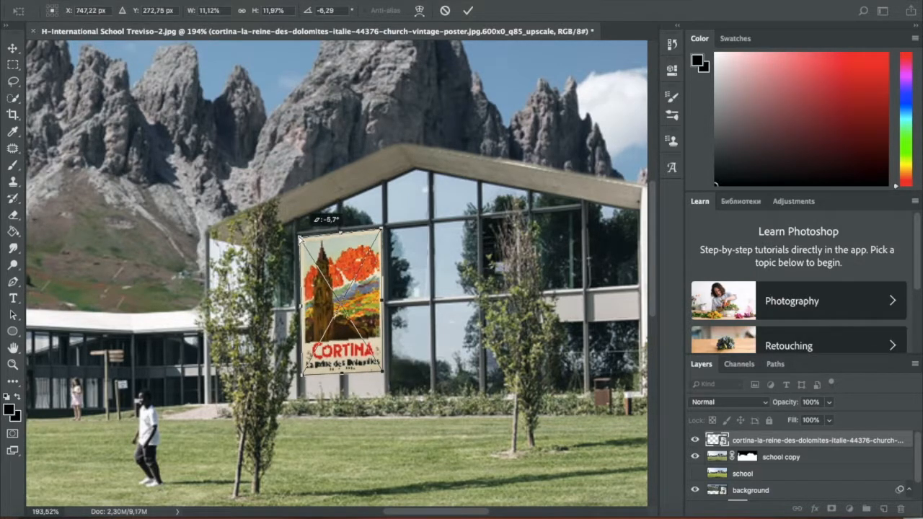
key(Return)
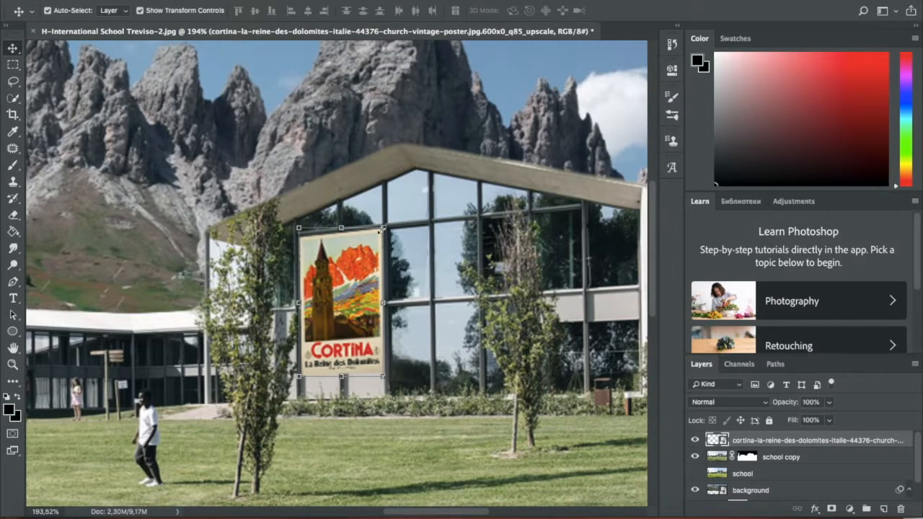
- Reduce the Cortina poster's saturation to -46 with a Hue/Saturation adjustment
key(super+u)
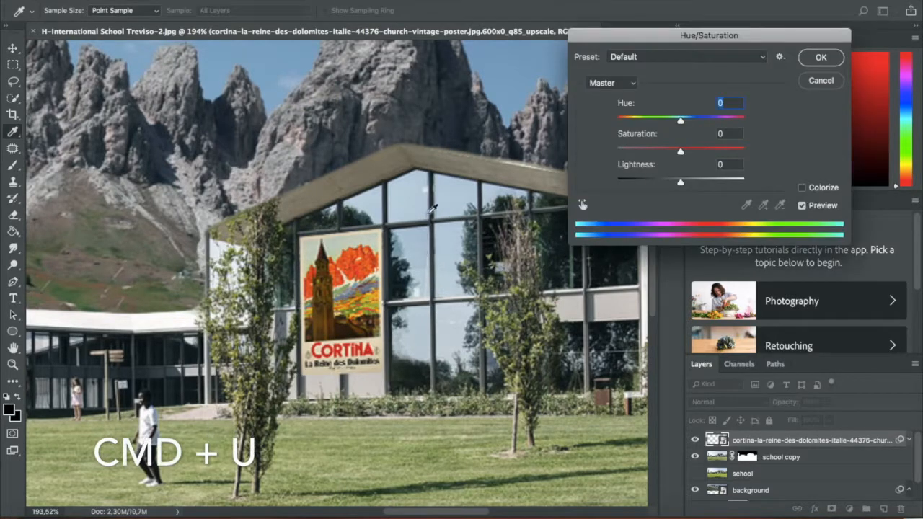
drag(680, 151, 651, 154)
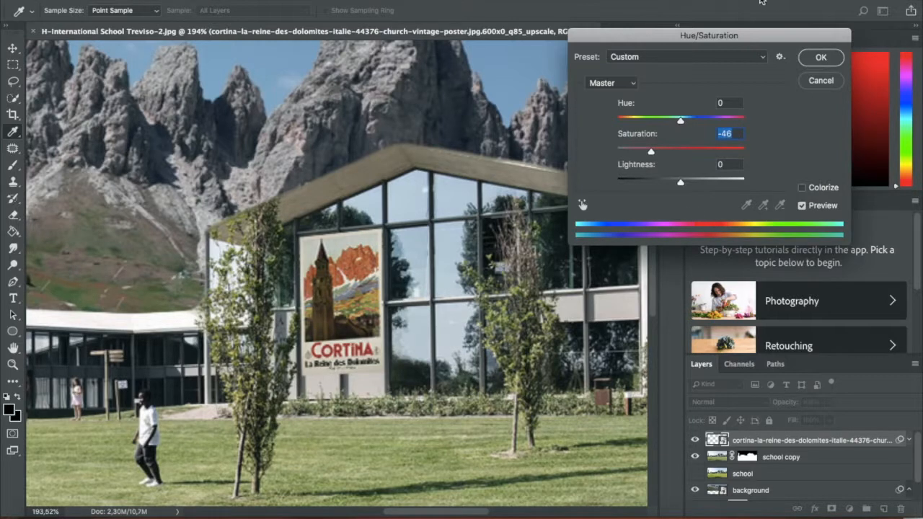
click(808, 56)
key(v)
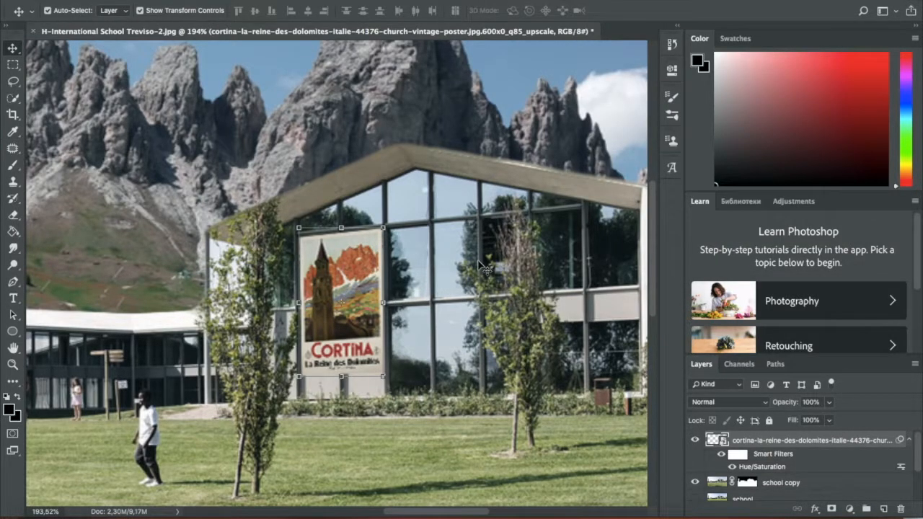
- Examine how the poster blends with the facade, both in the whole composite and up close
key(super)
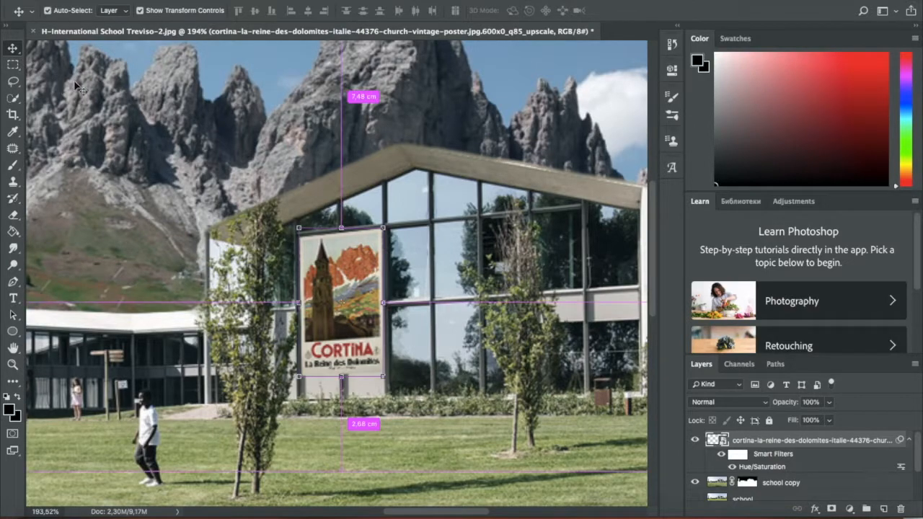
click(76, 92)
key(m)
key(super+0)
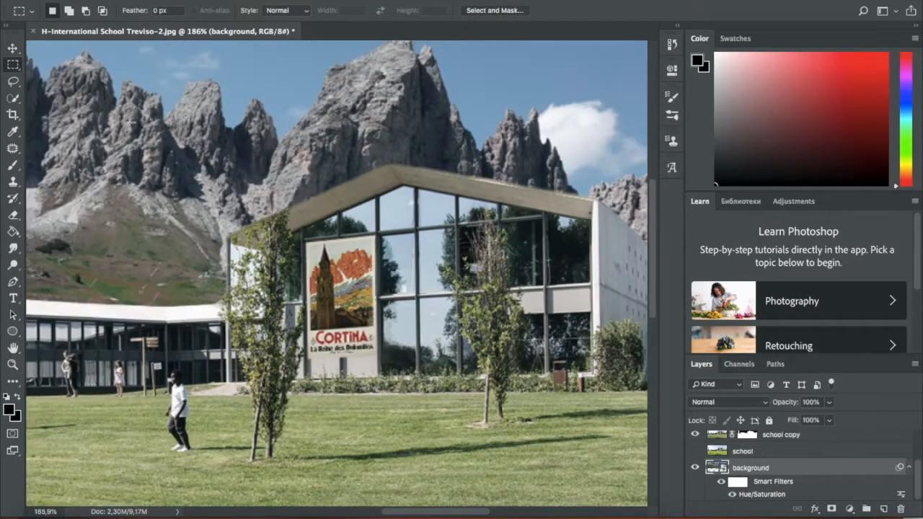
scroll(243, 237, down, 3)
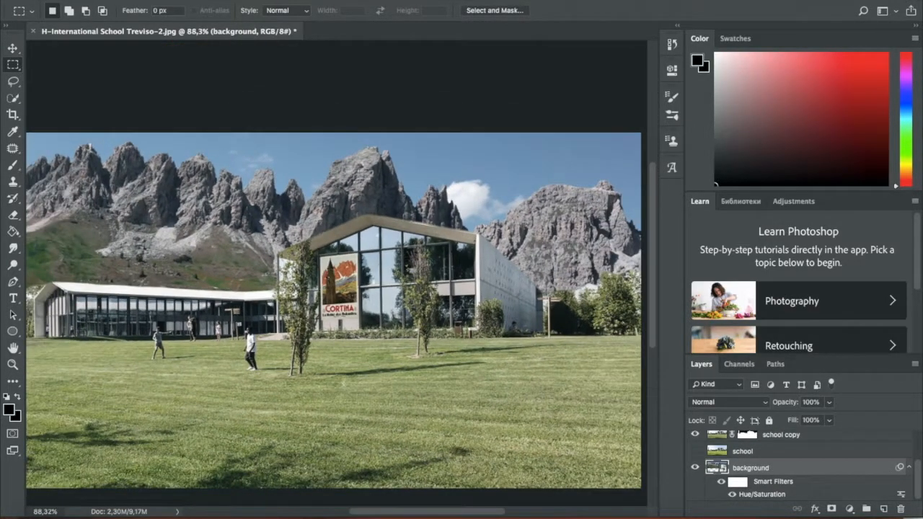
scroll(349, 354, down, 2)
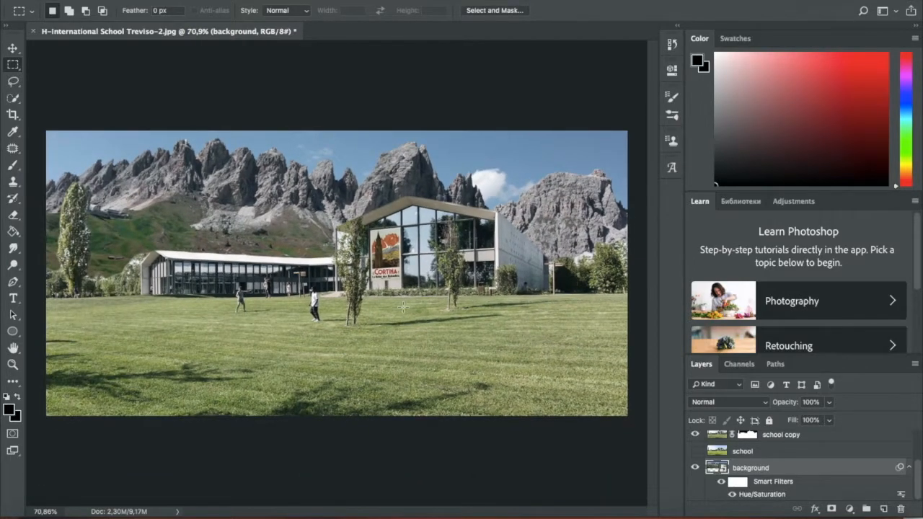
scroll(403, 306, up, 5)
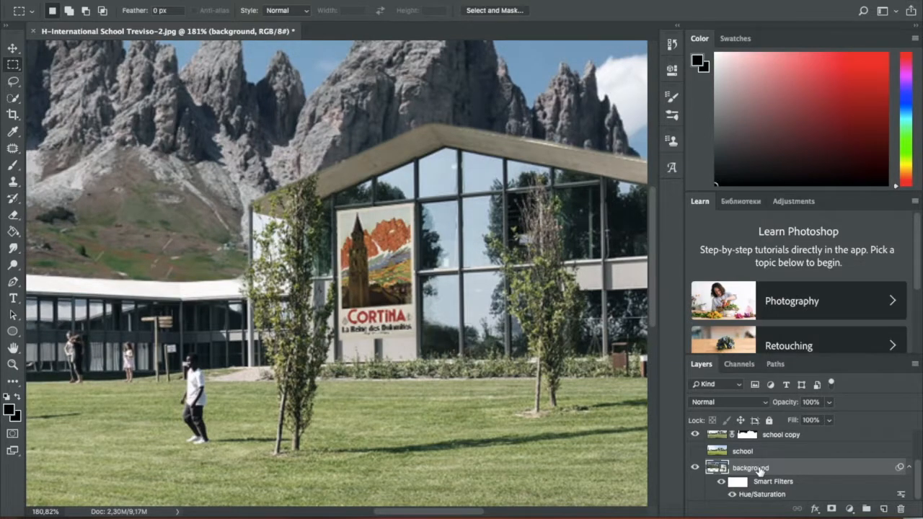
- Reselect the Cortina poster layer, refine its upper-left corner to match the window frame's perspective, and commit the transform
scroll(759, 471, up, 1)
click(743, 438)
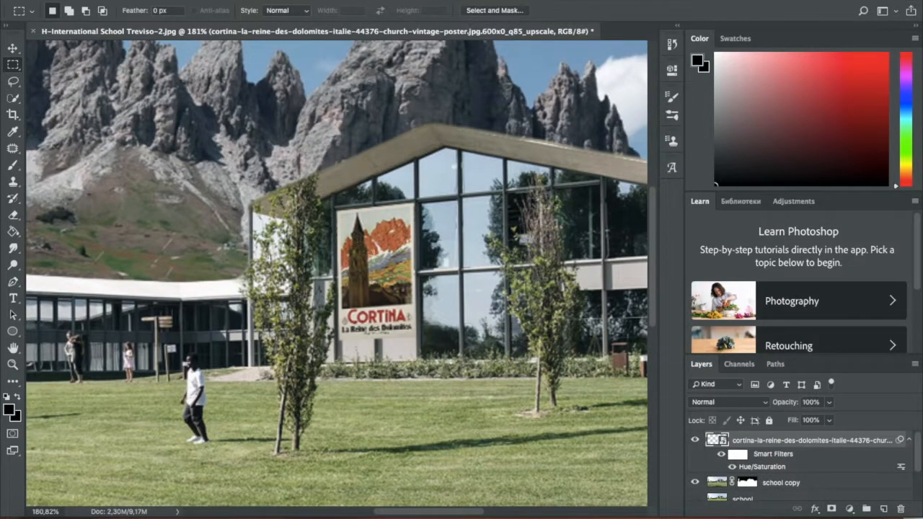
click(13, 48)
scroll(311, 237, up, 3)
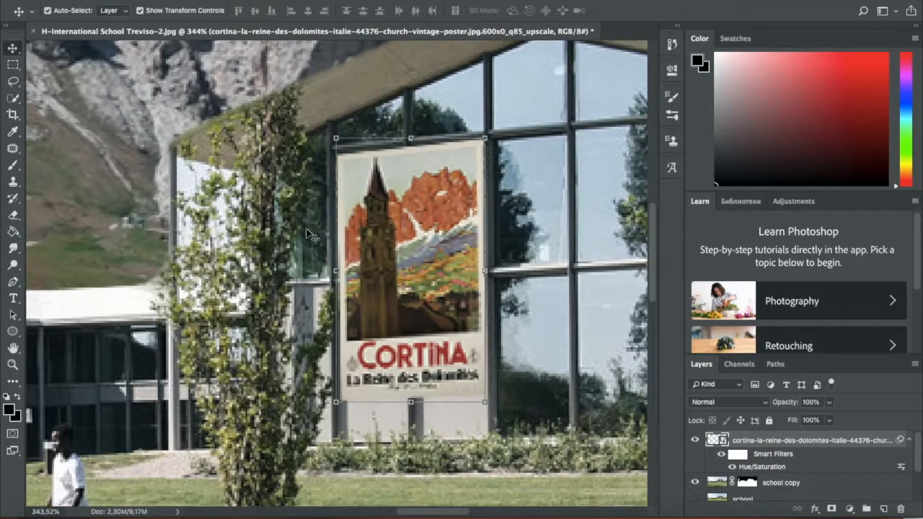
key(super)
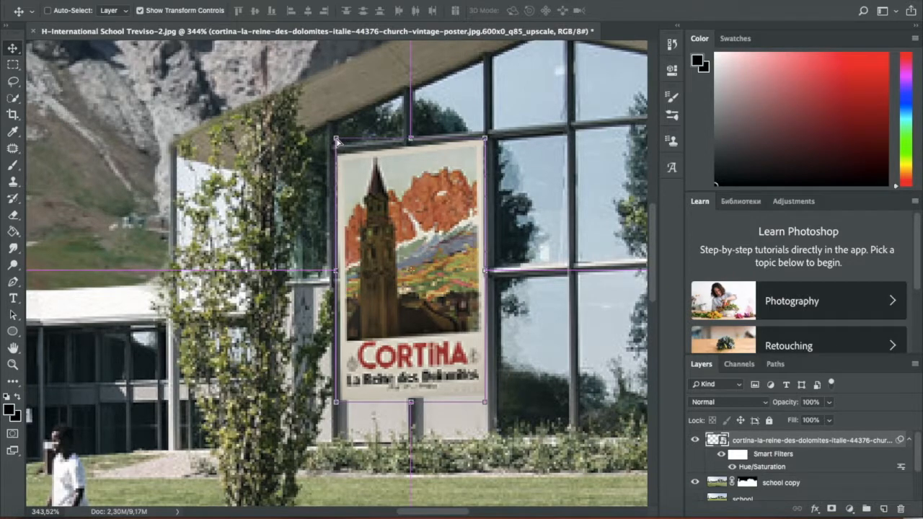
super+click(336, 141)
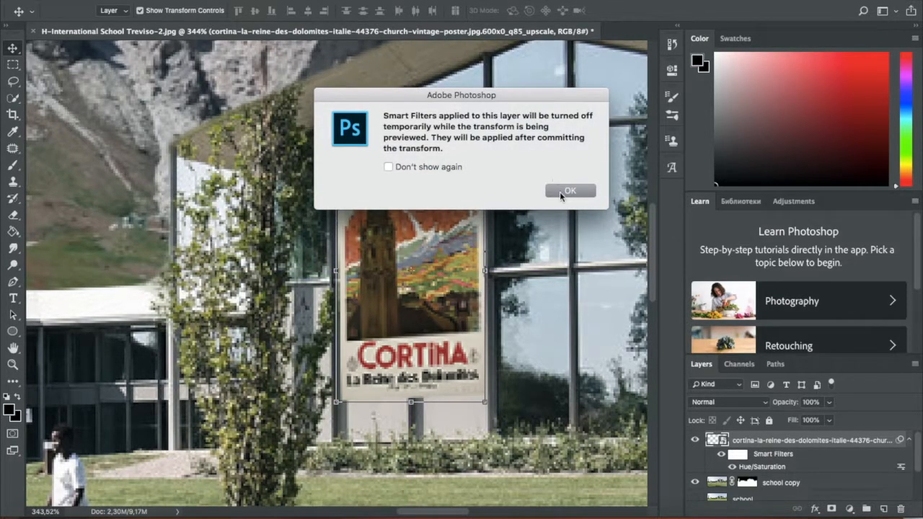
click(566, 190)
drag(338, 155, 335, 153)
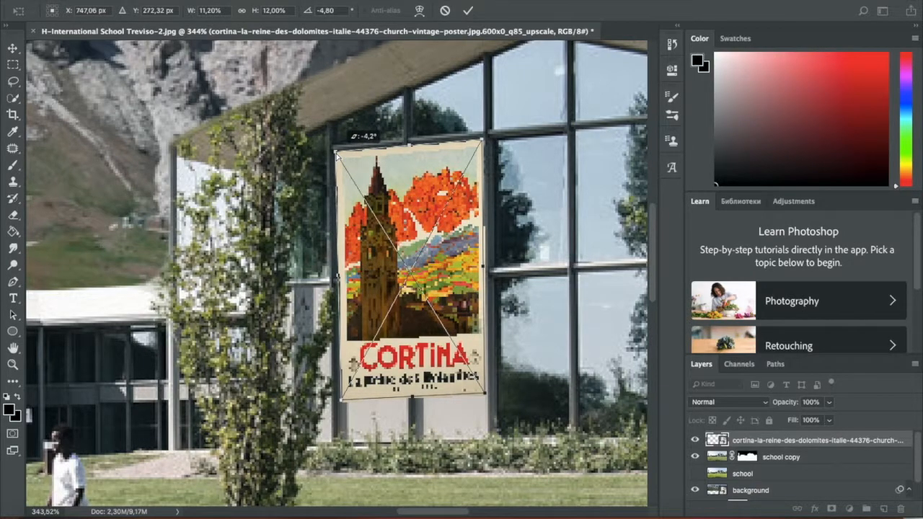
click(468, 10)
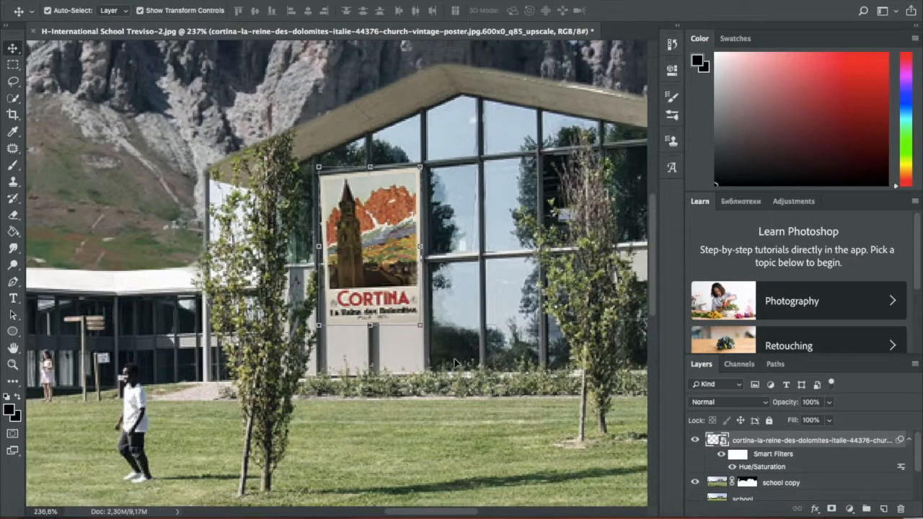
- Place the Mel_Bochner_billboard file from the desktop as a layer directly above school copy, keeping its 100% size
click(454, 362)
scroll(454, 360, down, 8)
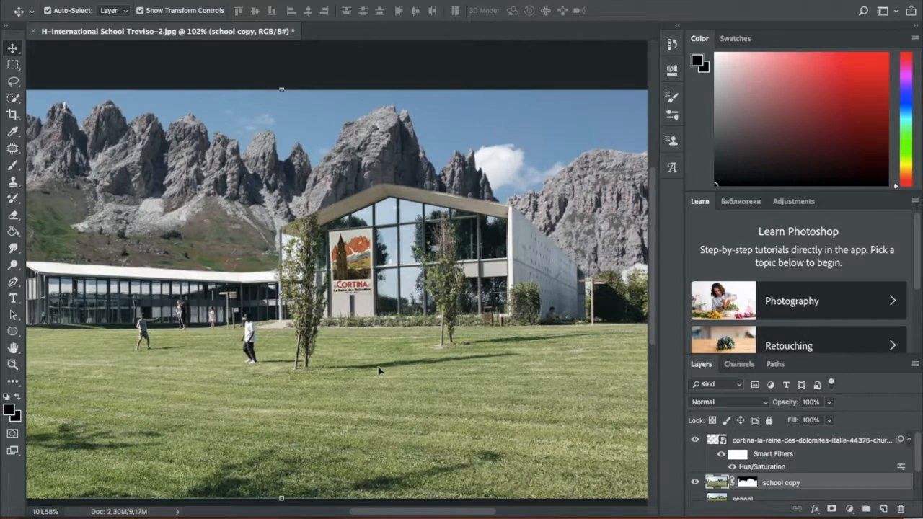
scroll(378, 370, down, 3)
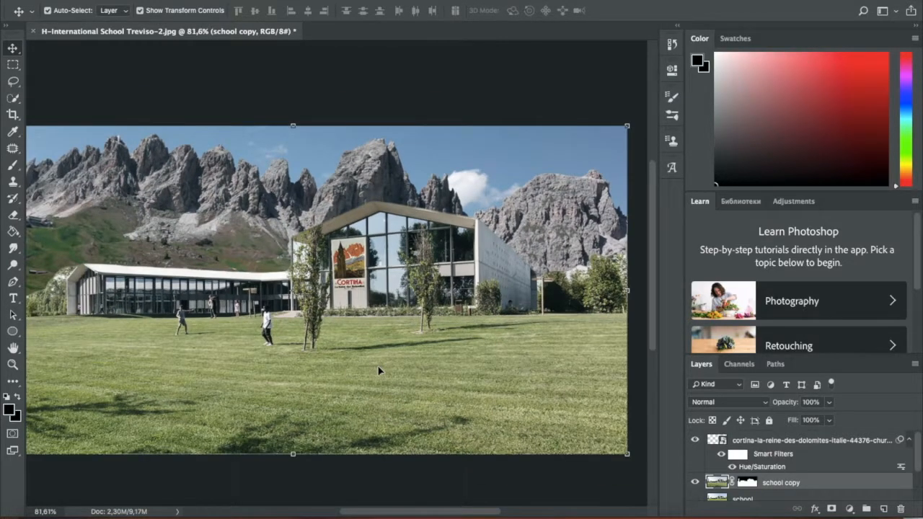
scroll(378, 371, down, 2)
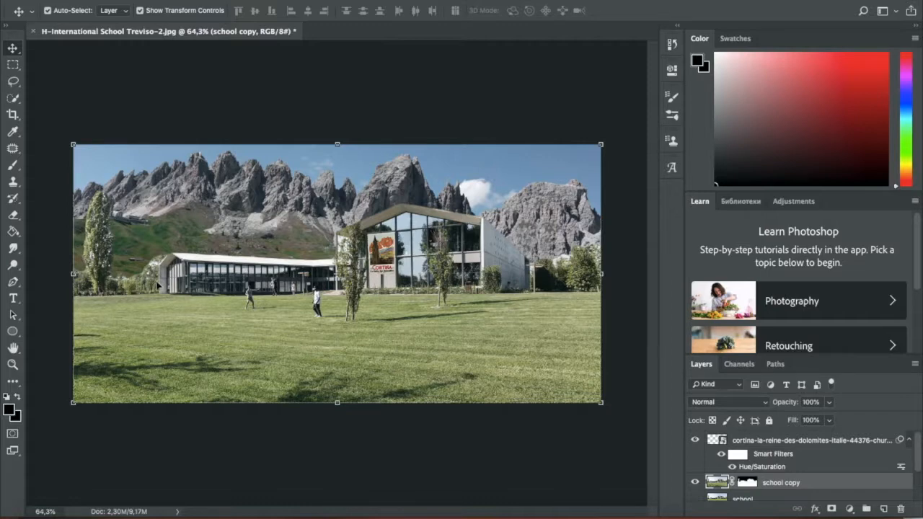
drag(32, 215, 57, 215)
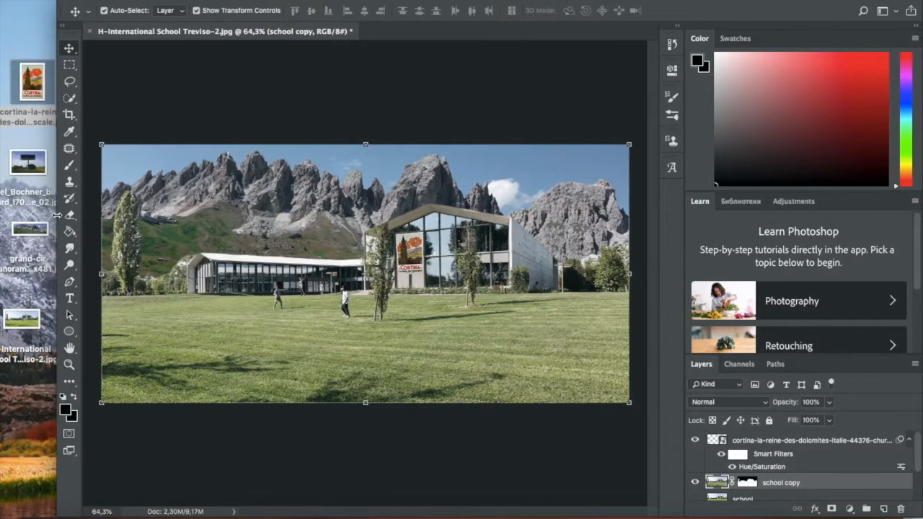
drag(21, 167, 264, 223)
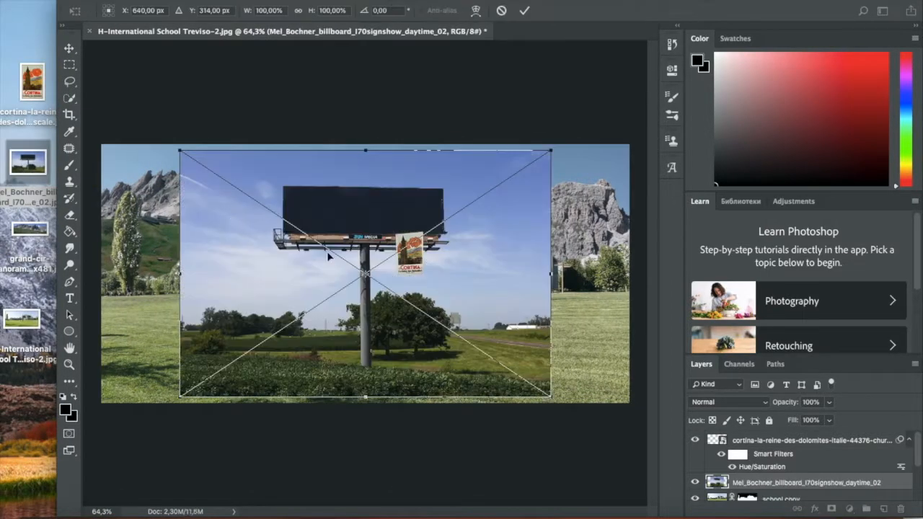
key(Return)
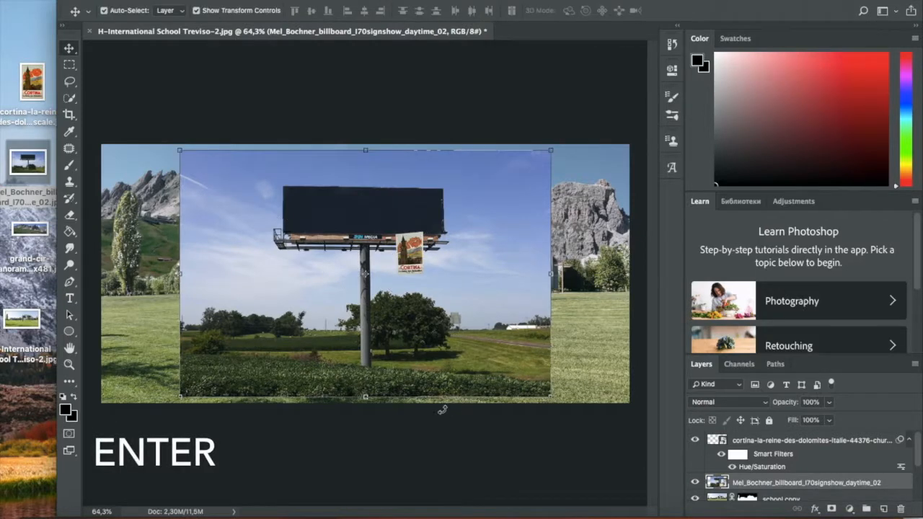
double_click(147, 7)
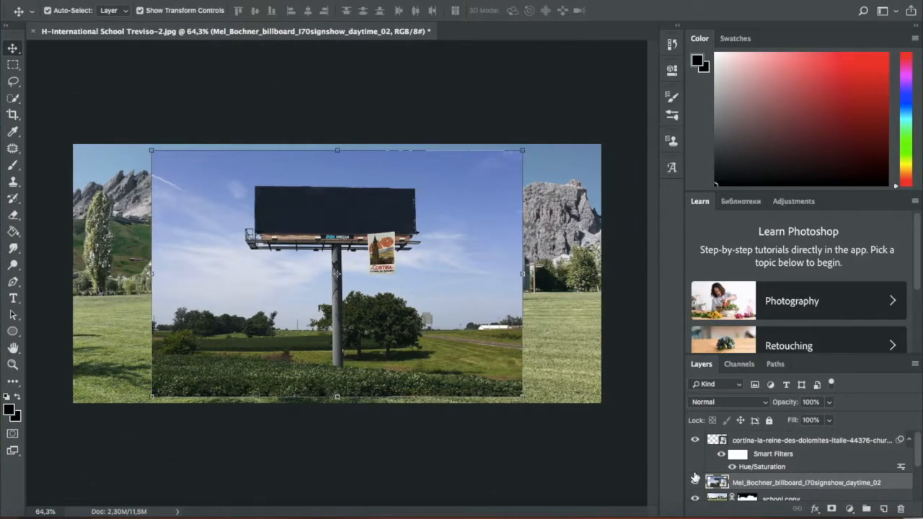
- Hide the Cortina poster, school copy and background layers to isolate the billboard photo
scroll(746, 438, down, 3)
scroll(746, 438, up, 3)
click(696, 442)
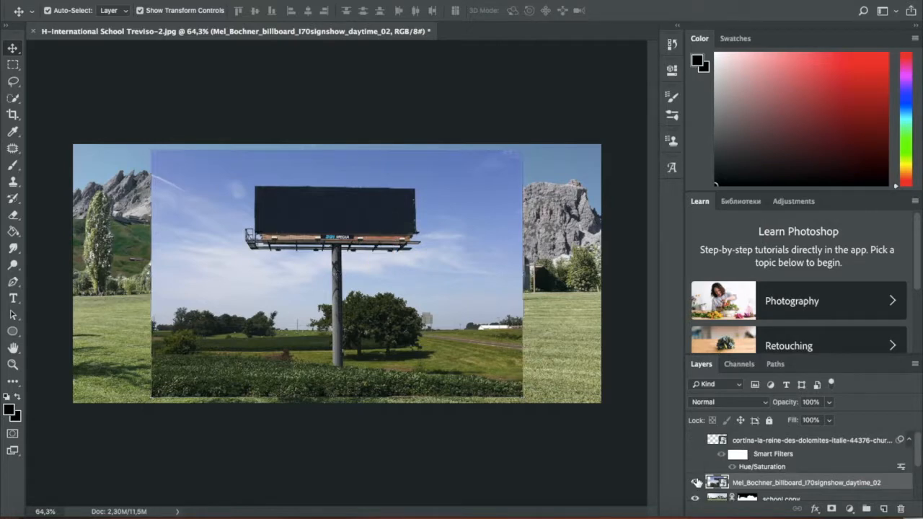
click(696, 483)
scroll(696, 483, down, 3)
scroll(697, 485, up, 3)
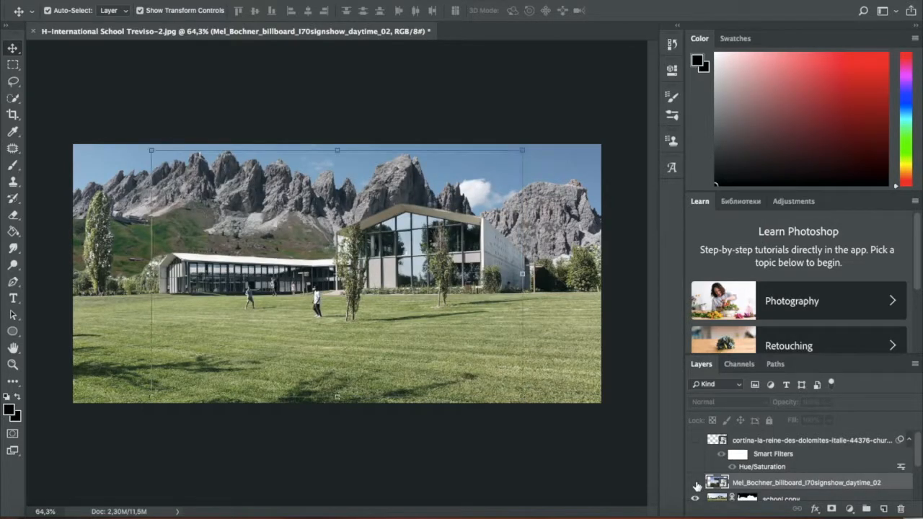
click(696, 484)
scroll(696, 484, down, 3)
click(696, 458)
click(696, 492)
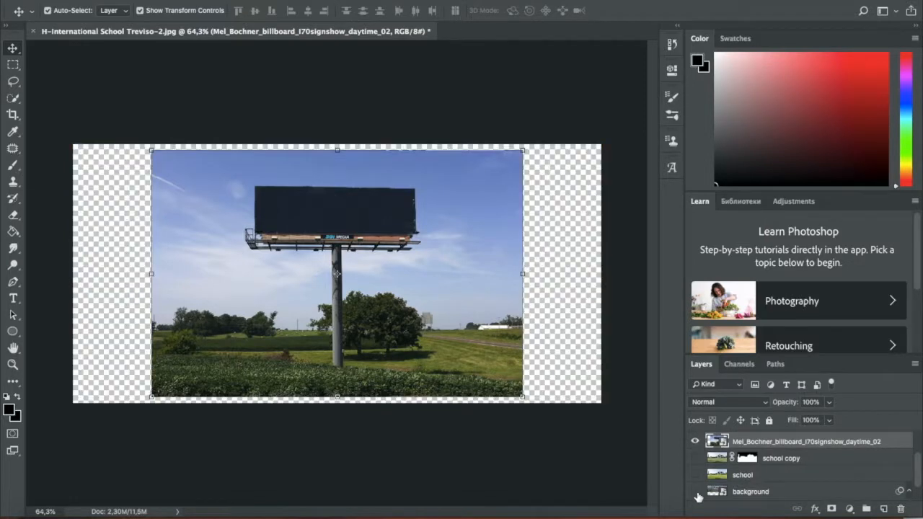
scroll(342, 320, up, 3)
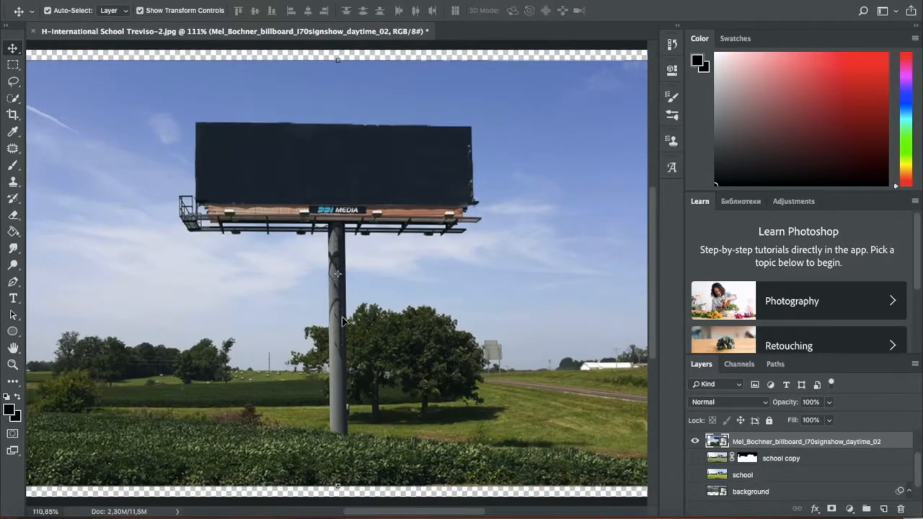
- Select the billboard panel, frame and full pole with Quick Selection, trimming the selection around the pole's base
key(w)
mouse_move(214, 142)
mouse_down()
mouse_move(286, 168)
mouse_move(392, 174)
mouse_move(349, 193)
mouse_move(340, 318)
mouse_up()
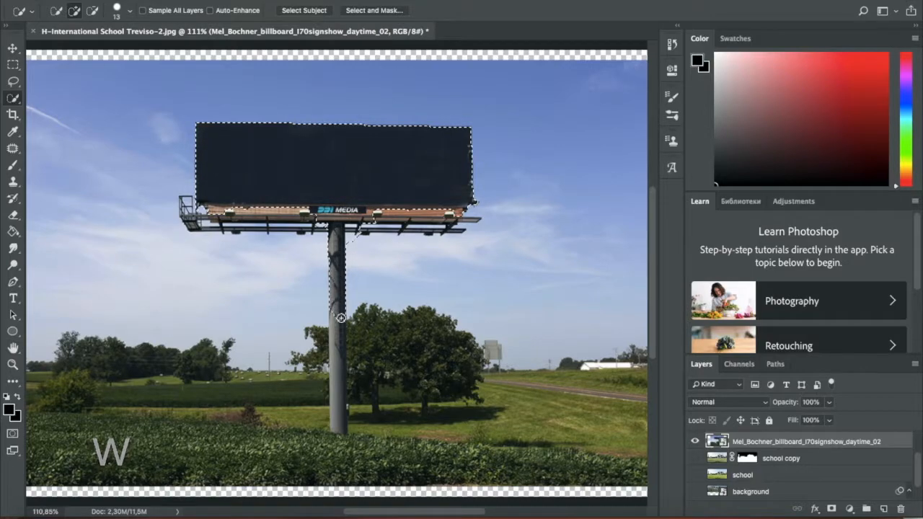
scroll(346, 426, up, 3)
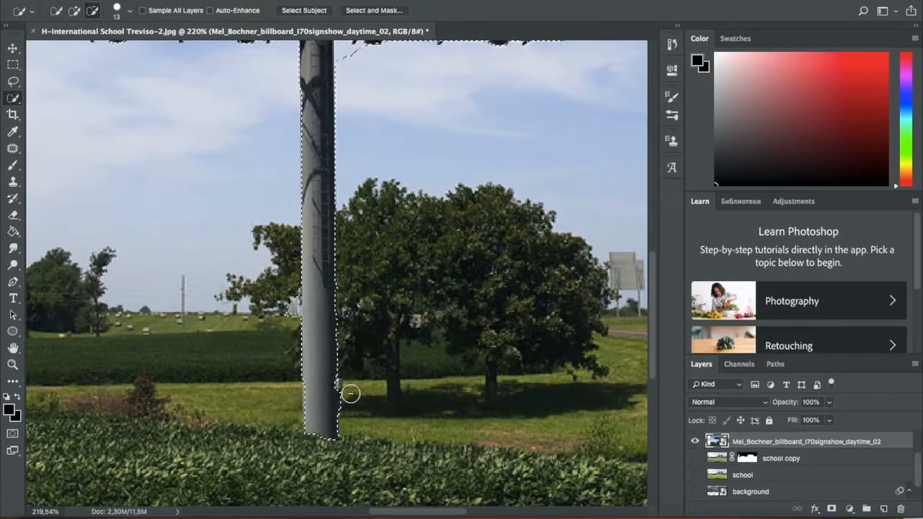
scroll(350, 394, up, 5)
scroll(231, 238, down, 4)
- Show the school copy and background layers again, keeping the billboard selection active
click(695, 458)
click(695, 491)
scroll(468, 319, left, 2)
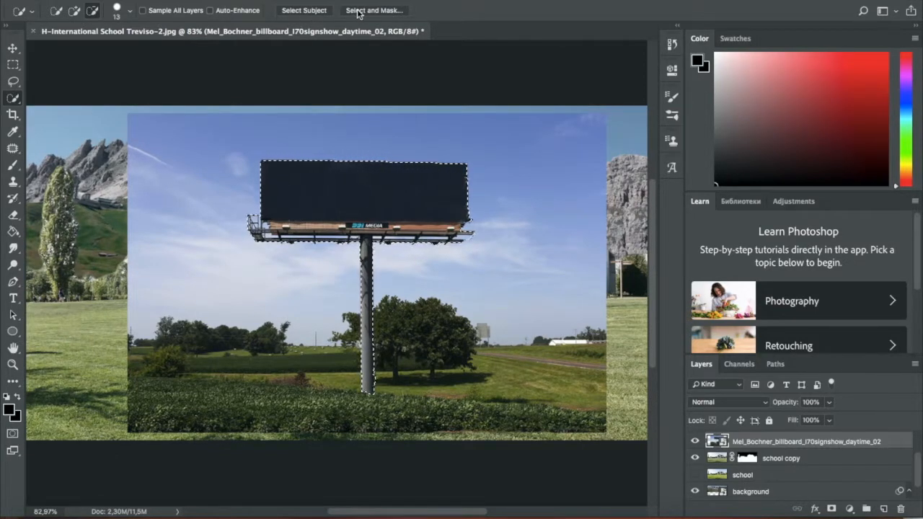
right_click(401, 270)
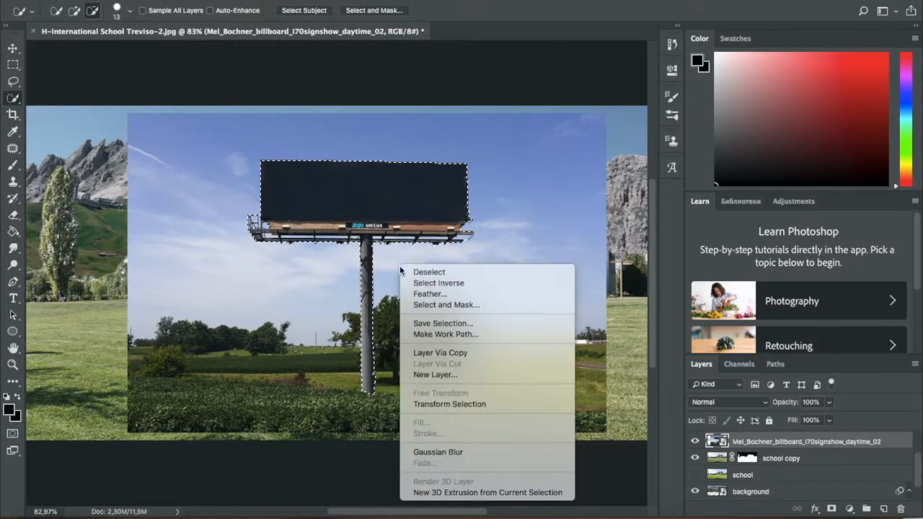
click(256, 293)
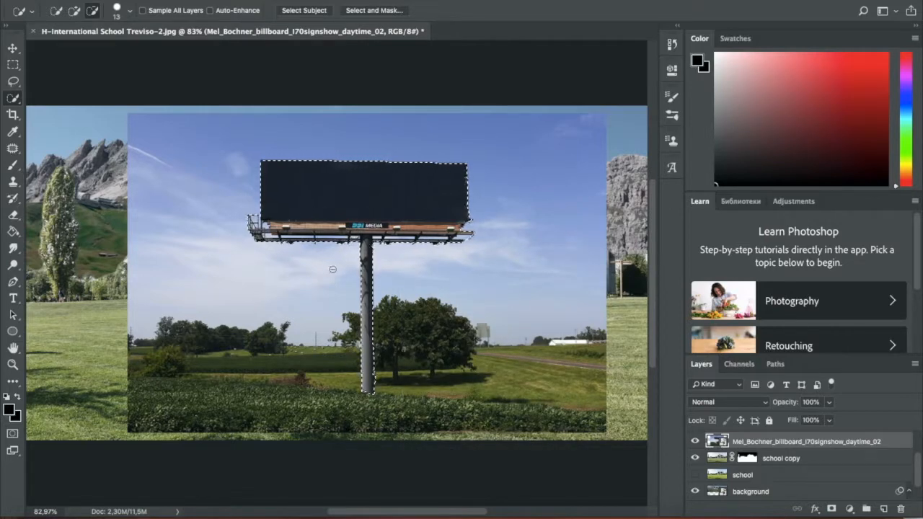
- Refine the billboard selection in Select and Mask with a 5 px radius, Smart Radius enabled and Smooth at 13
click(376, 10)
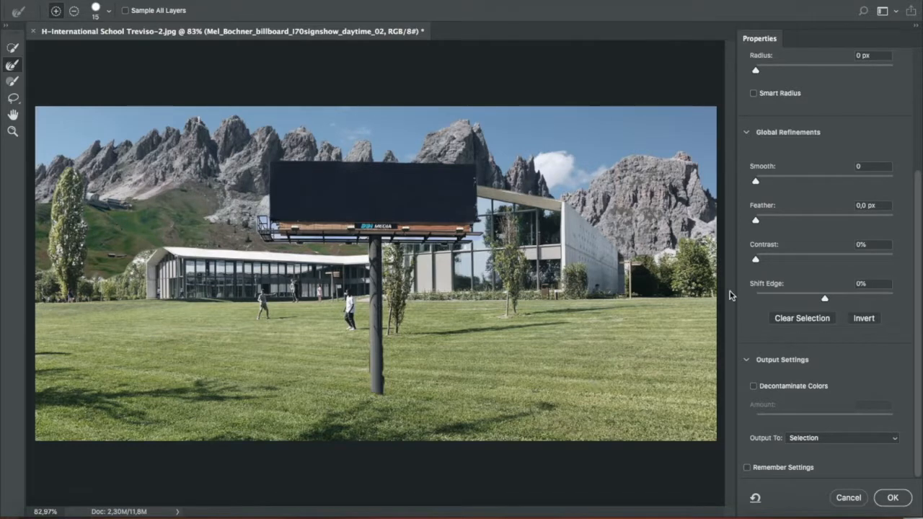
scroll(773, 130, up, 1)
click(779, 80)
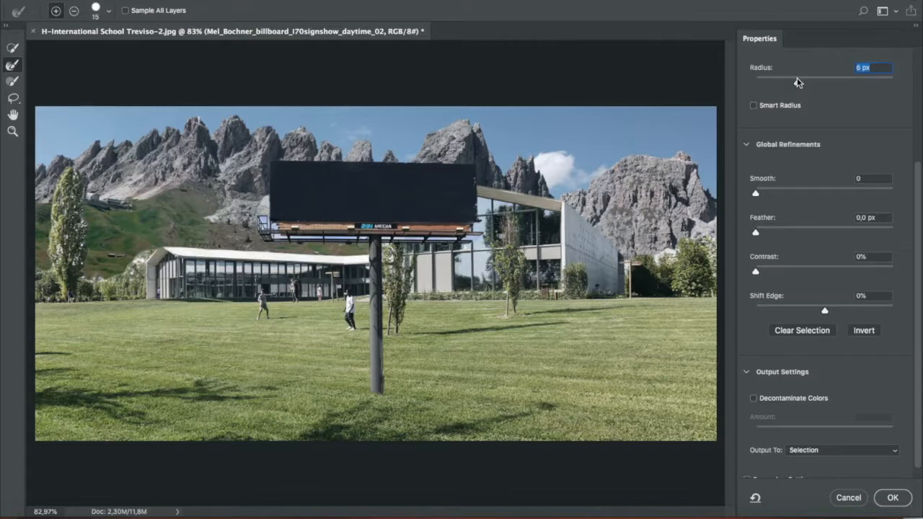
click(787, 82)
click(782, 191)
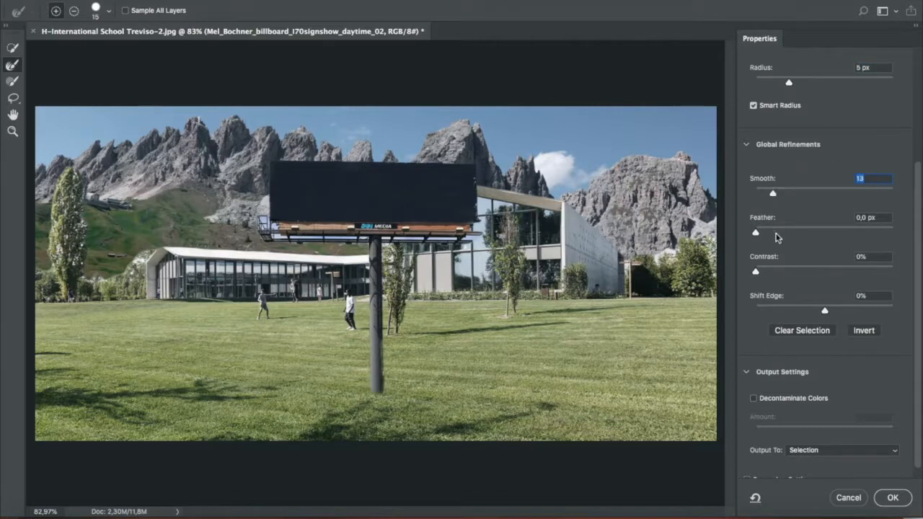
- Keep Feather at 0 px, set Contrast to 16%, decontaminate colors, and output the selection to a new layer with layer mask
click(777, 230)
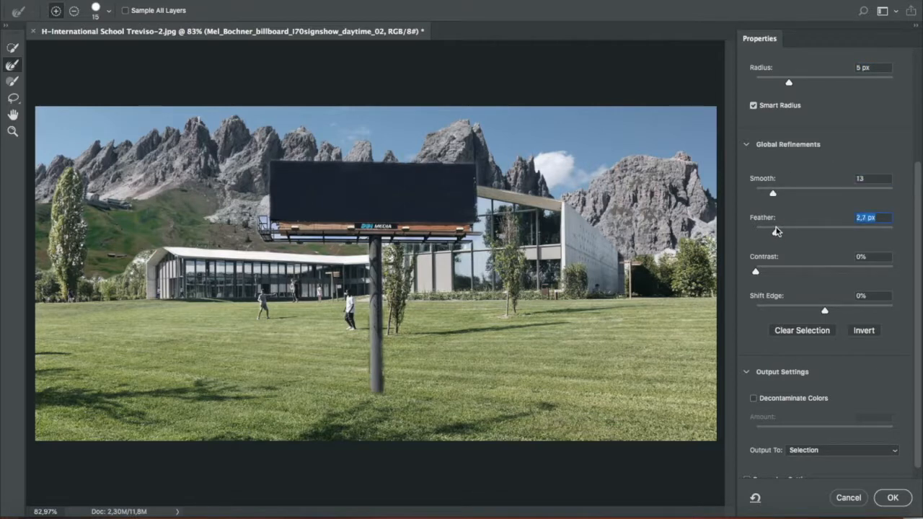
drag(778, 233, 746, 232)
click(777, 270)
click(754, 399)
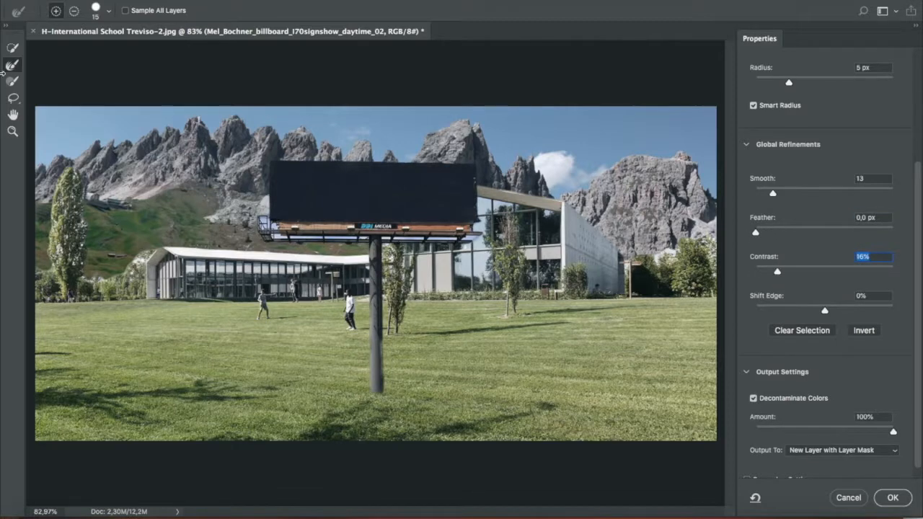
click(893, 498)
- Scale the masked billboard to about 71%, place it on the lawn before the school's low wing, skew it slightly, and commit
key(v)
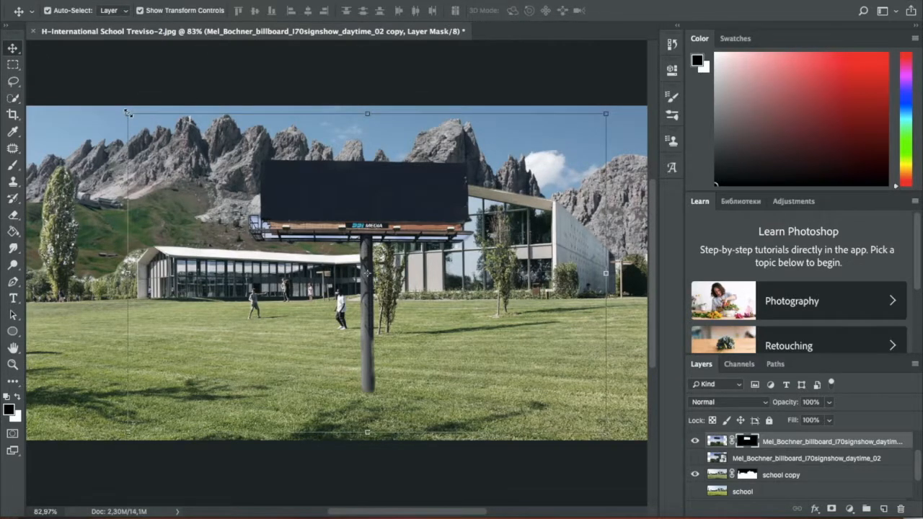
drag(127, 113, 249, 193)
drag(485, 245, 204, 239)
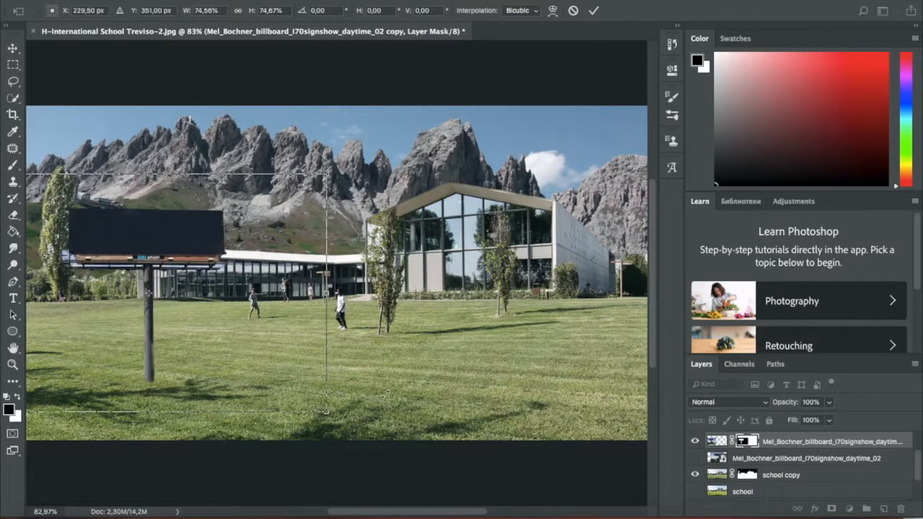
drag(325, 411, 321, 422)
scroll(321, 420, left, 3)
drag(55, 174, 60, 181)
drag(51, 410, 53, 398)
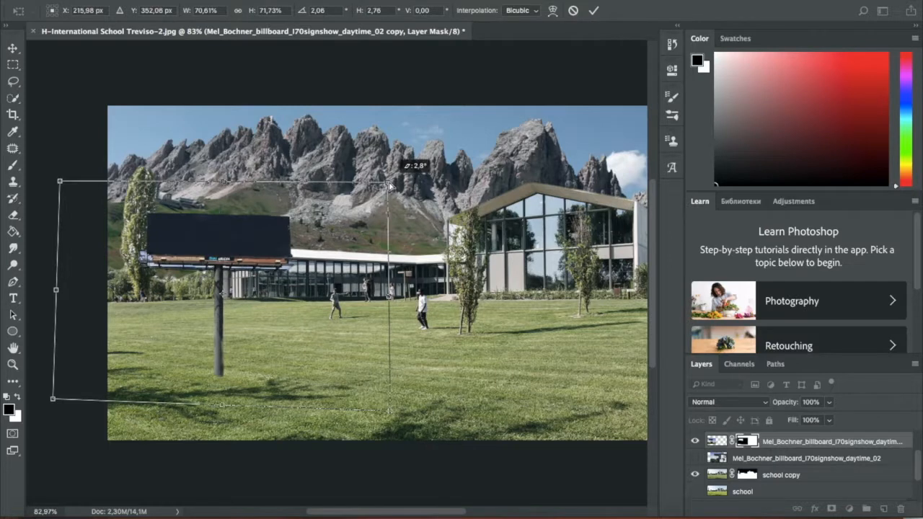
key(Return)
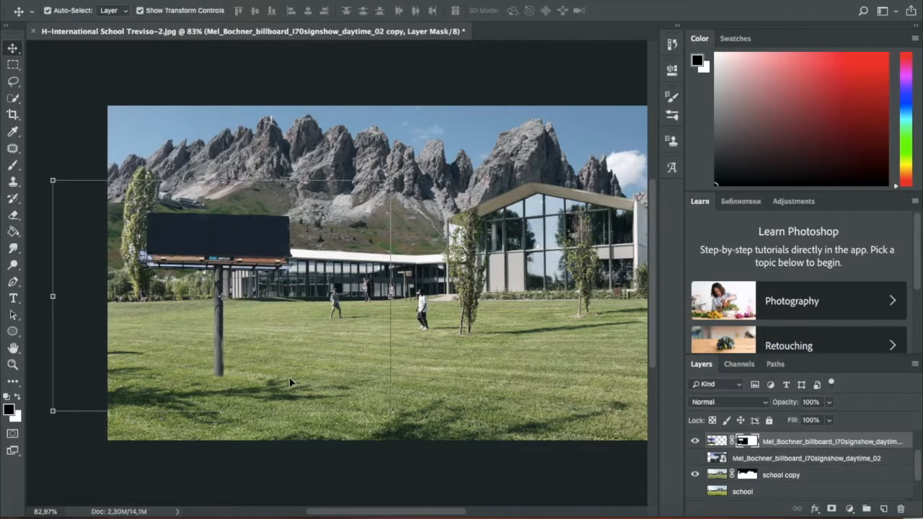
- Duplicate the masked billboard layer, leaving the original billboard photo layer hidden
scroll(290, 382, down, 2)
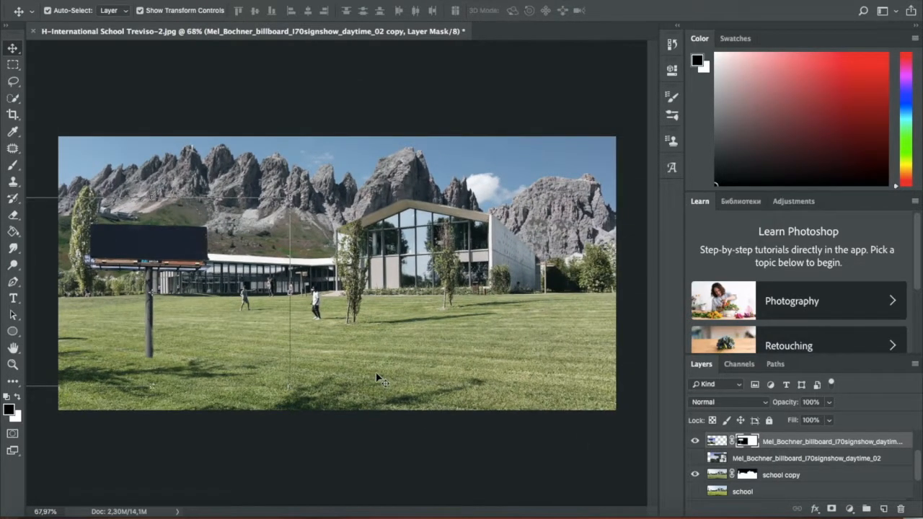
scroll(375, 378, down, 2)
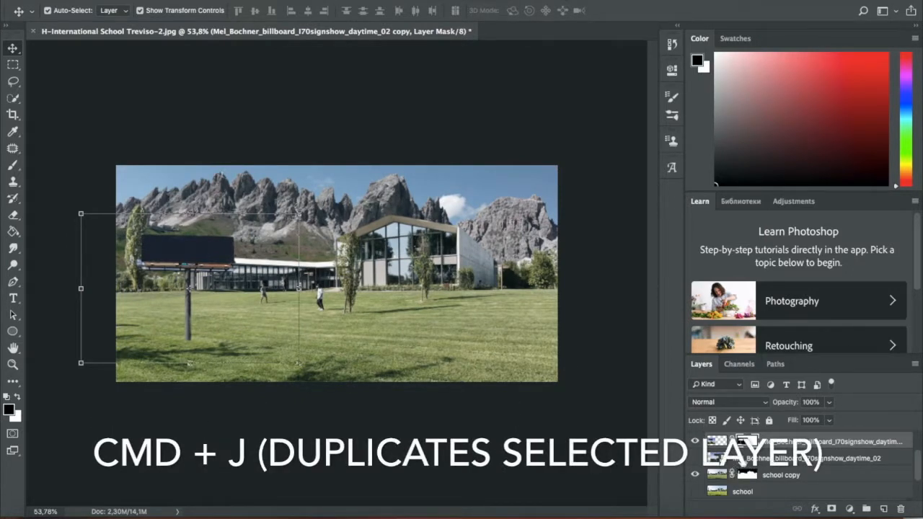
click(695, 458)
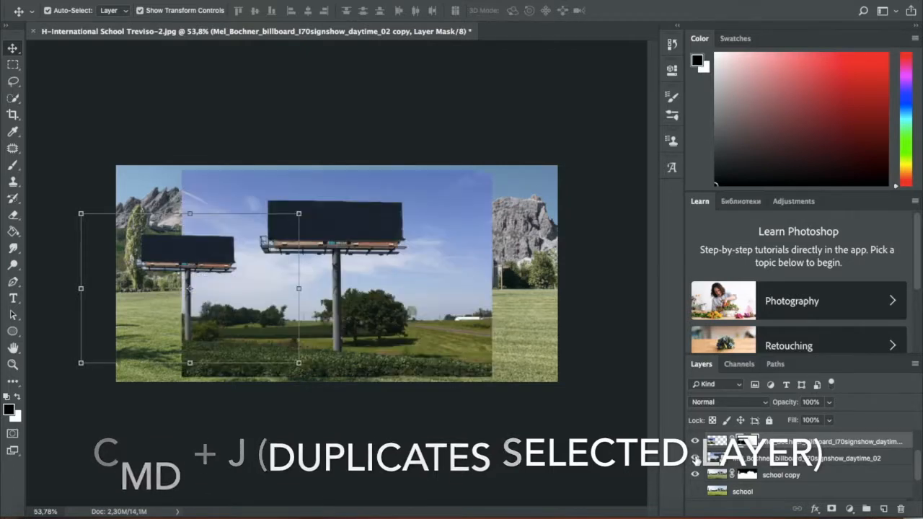
click(694, 458)
scroll(747, 459, up, 2)
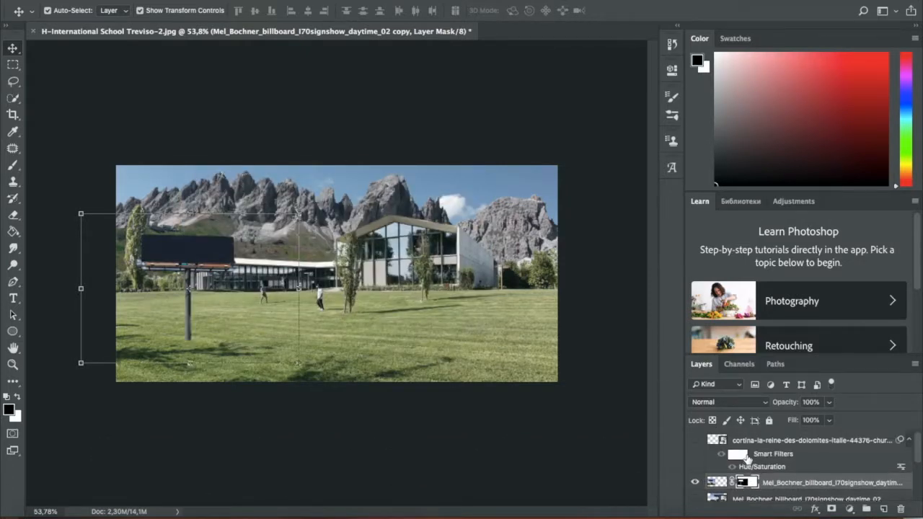
scroll(747, 459, down, 1)
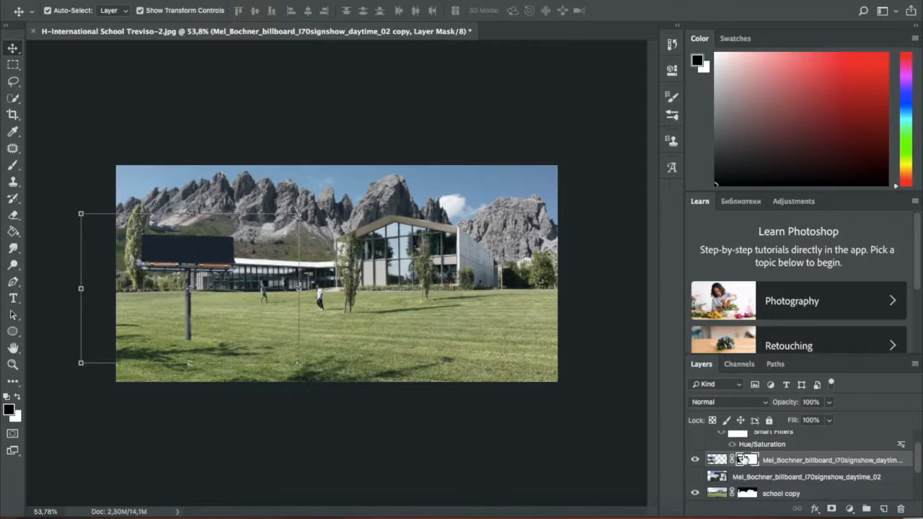
key(ctrl+j)
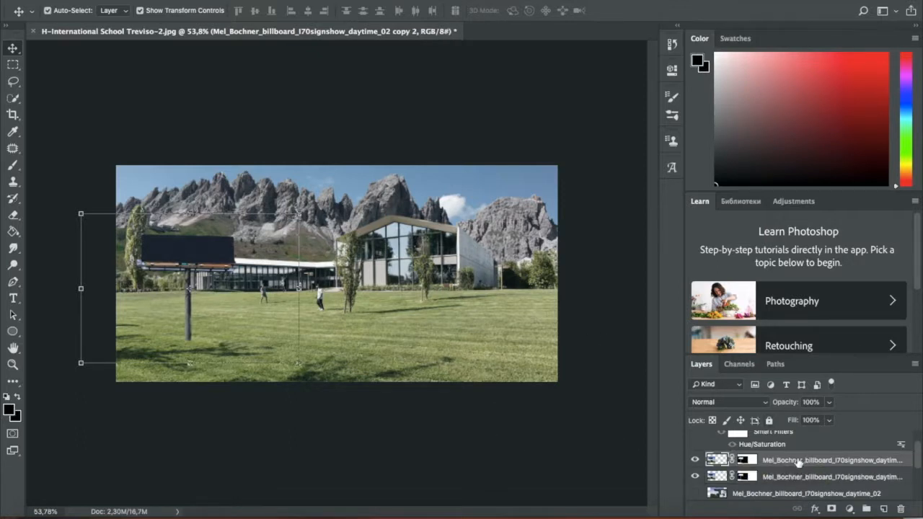
- Rotate the duplicate billboard about 54°, stretch its height to about 115%, and skew it onto the grass like a cast shadow
drag(157, 254, 350, 257)
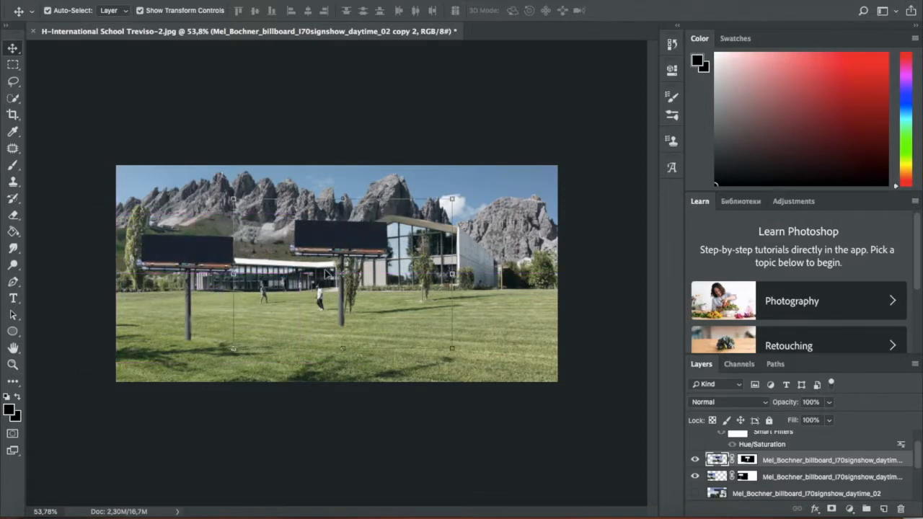
drag(224, 352, 449, 186)
drag(238, 369, 263, 319)
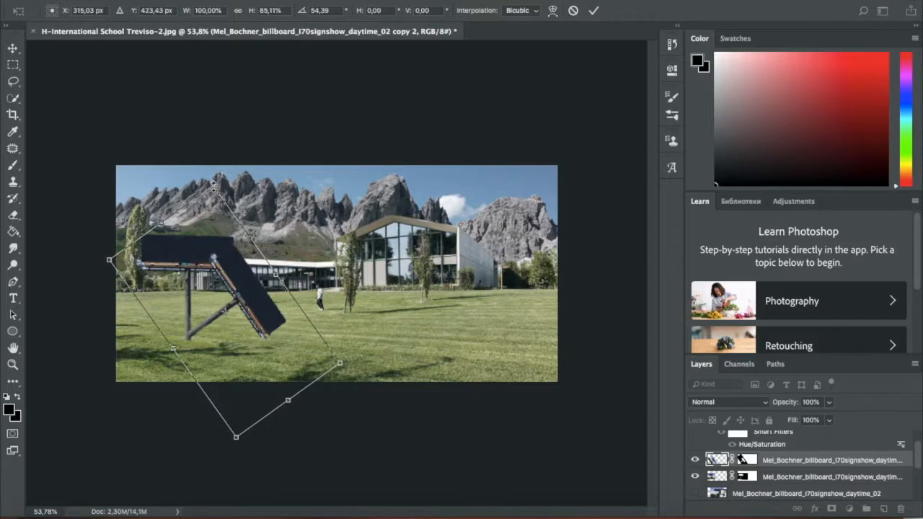
drag(214, 187, 232, 257)
mouse_move(259, 320)
mouse_down()
mouse_move(268, 328)
mouse_move(260, 330)
mouse_up()
drag(339, 377, 385, 363)
drag(272, 314, 279, 328)
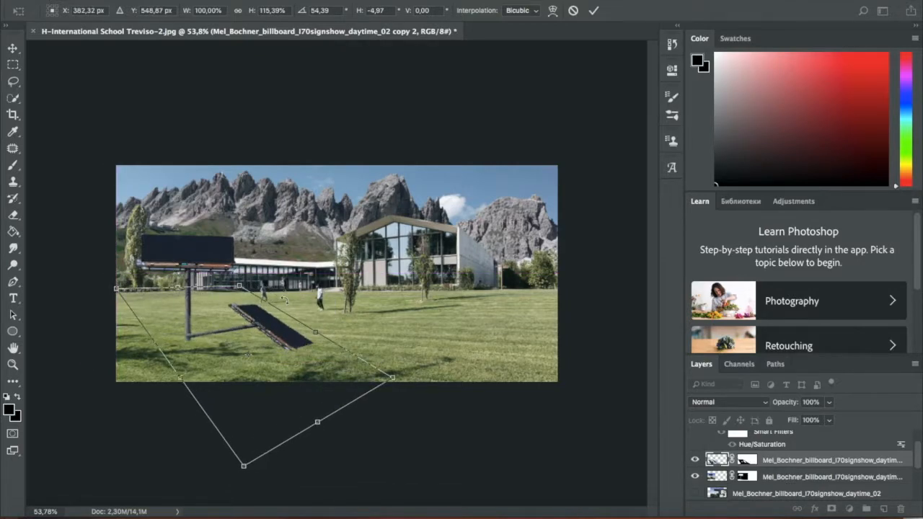
- Align the duplicate's pole base with the standing billboard's pole base and commit the transform
scroll(261, 326, up, 4)
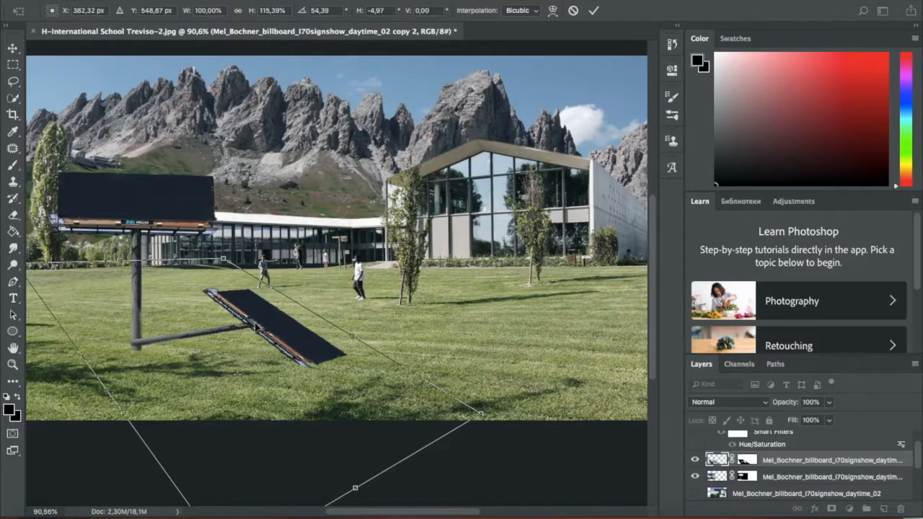
drag(257, 328, 262, 329)
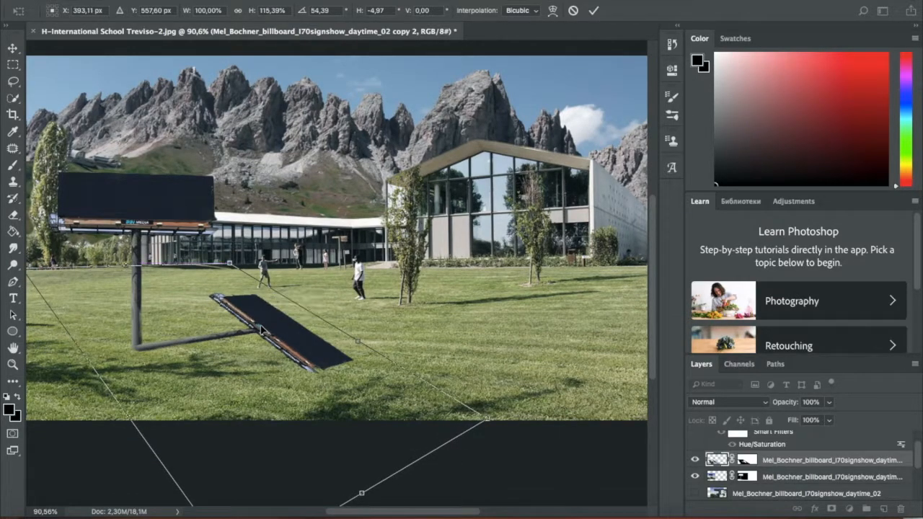
scroll(307, 328, down, 4)
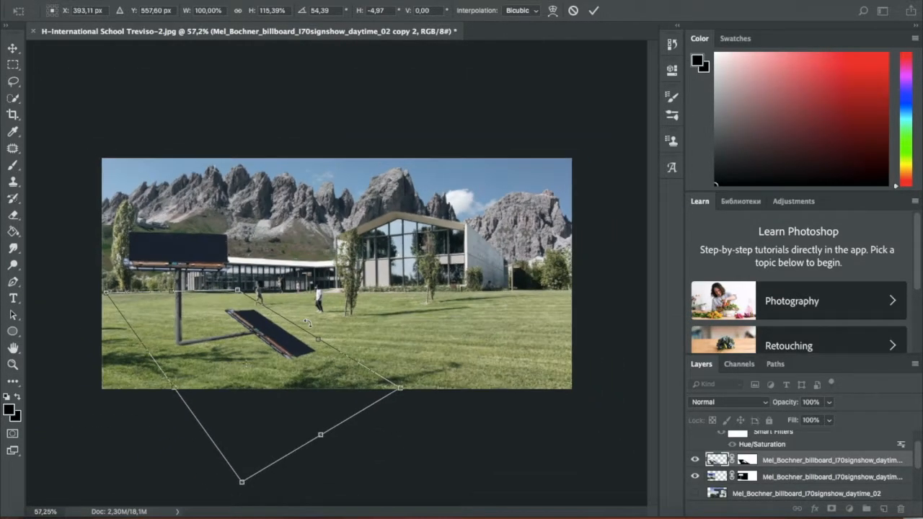
scroll(308, 318, up, 5)
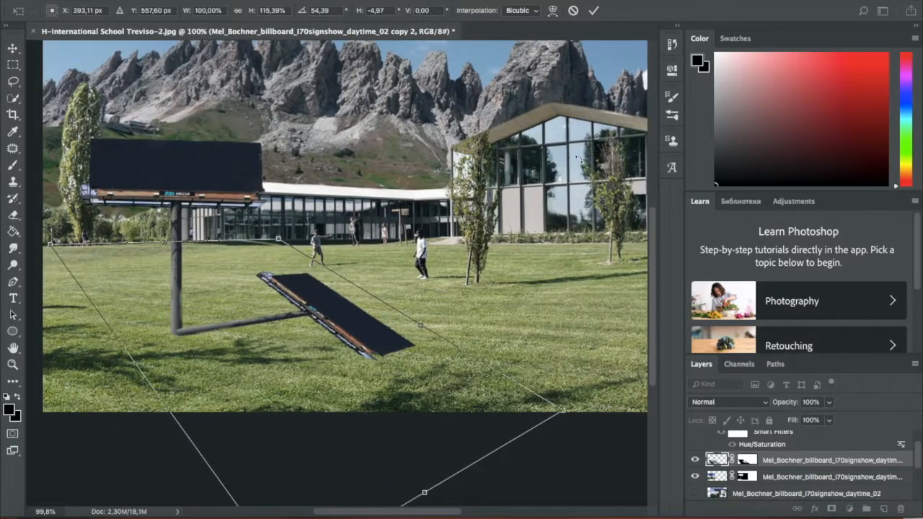
click(594, 11)
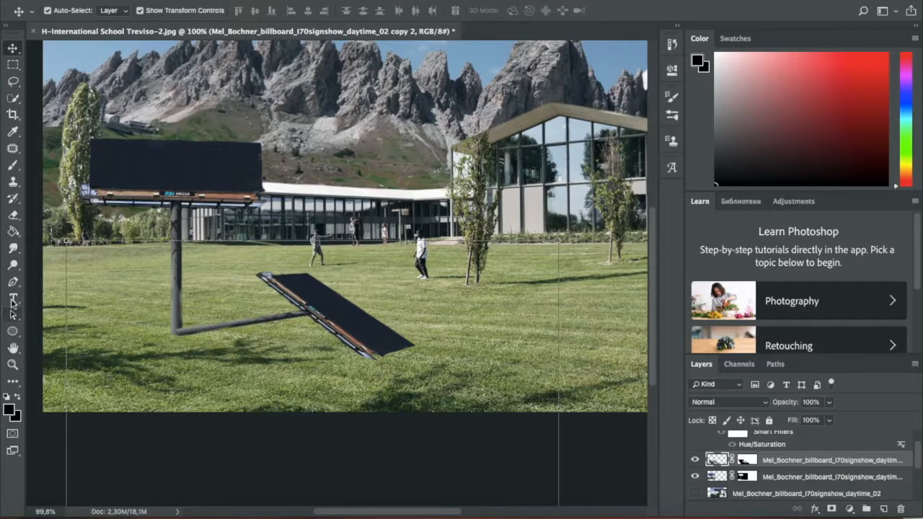
- Choose the Paint Bucket tool and set the foreground color to black (000000)
click(16, 235)
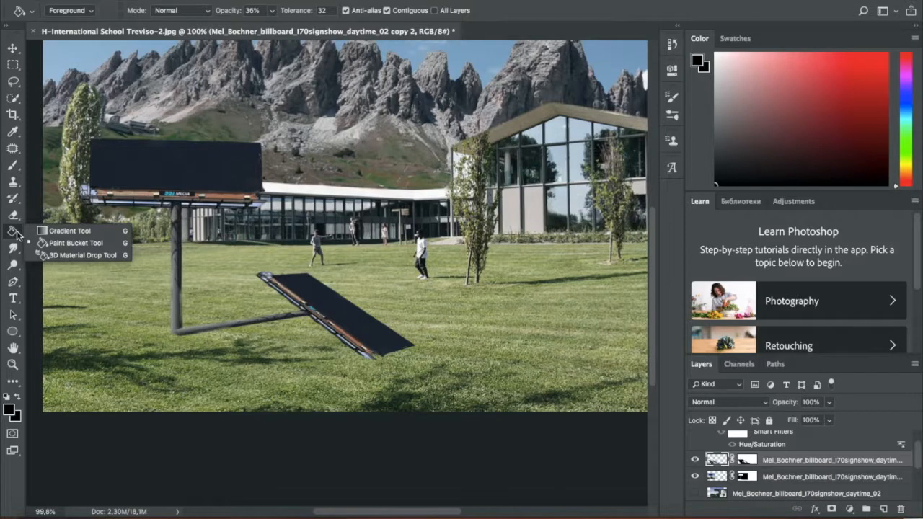
click(65, 232)
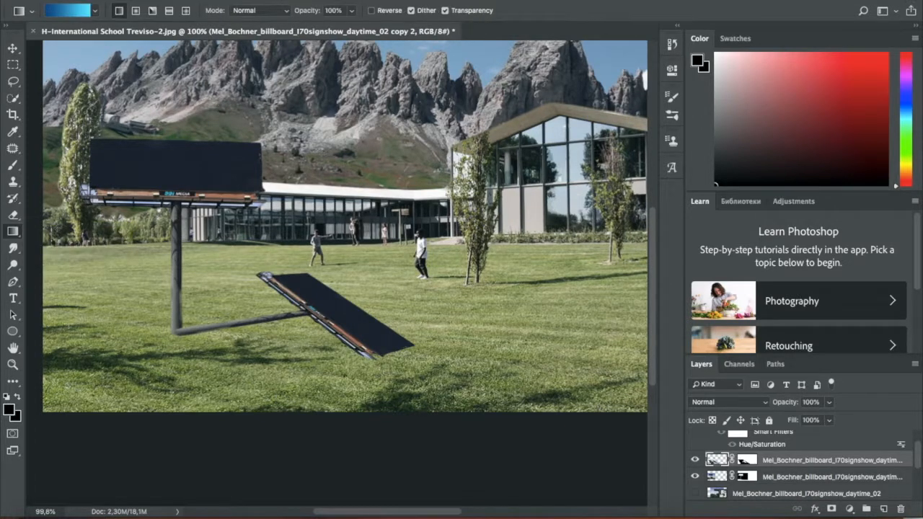
click(16, 240)
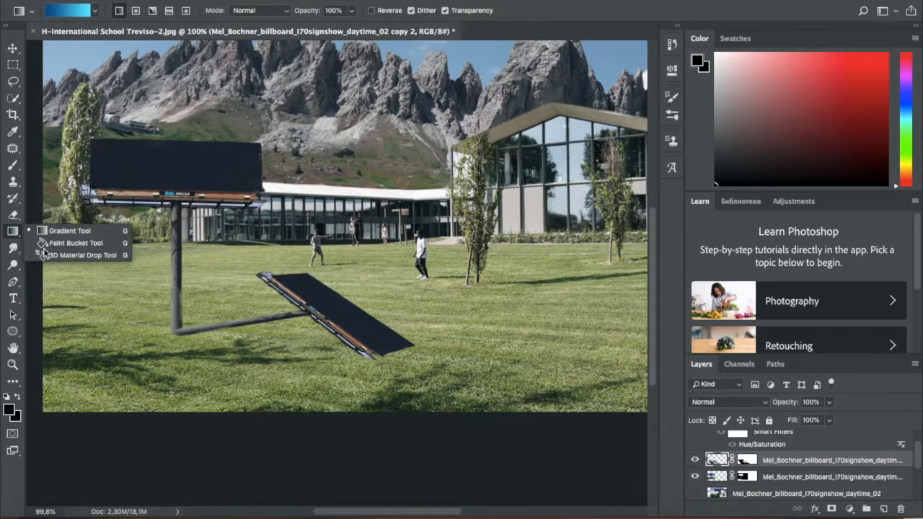
click(72, 243)
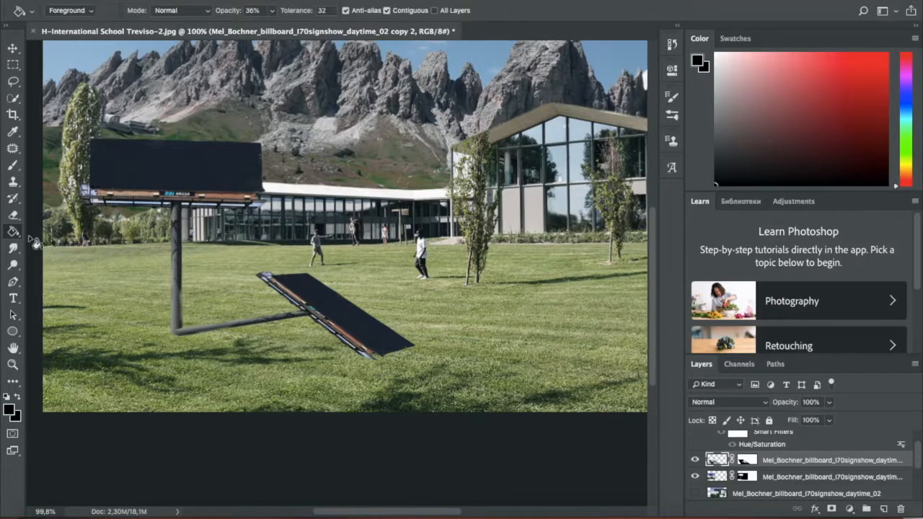
click(9, 410)
drag(591, 185, 513, 300)
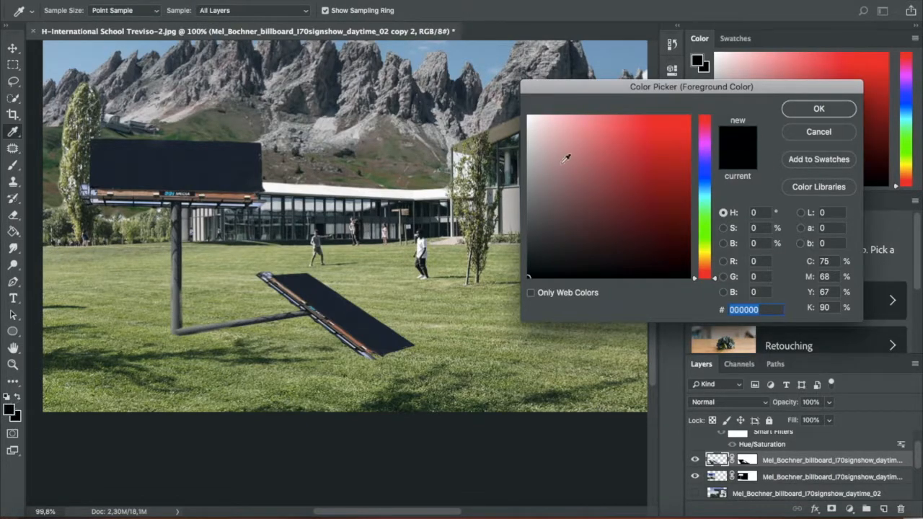
click(802, 110)
- Fill the duplicate billboard's panel, pole and frame repeatedly with black at 36% opacity until it forms a solid silhouette
click(330, 312)
click(247, 321)
click(247, 321)
click(246, 321)
click(246, 321)
click(247, 321)
click(247, 321)
click(247, 321)
click(246, 320)
click(248, 320)
click(265, 274)
click(266, 274)
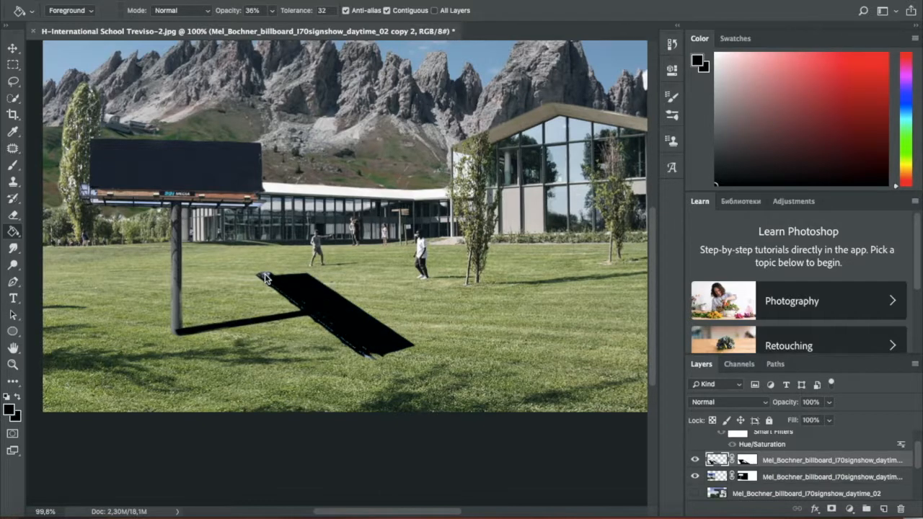
click(264, 274)
- Soften the black billboard silhouette on the lawn with a Gaussian Blur of 4.5 pixels radius
click(316, 0)
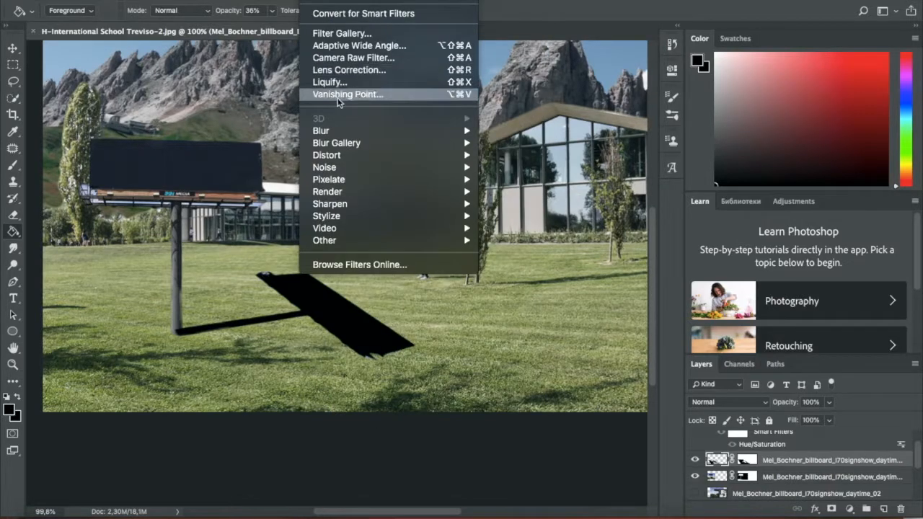
mouse_move(344, 130)
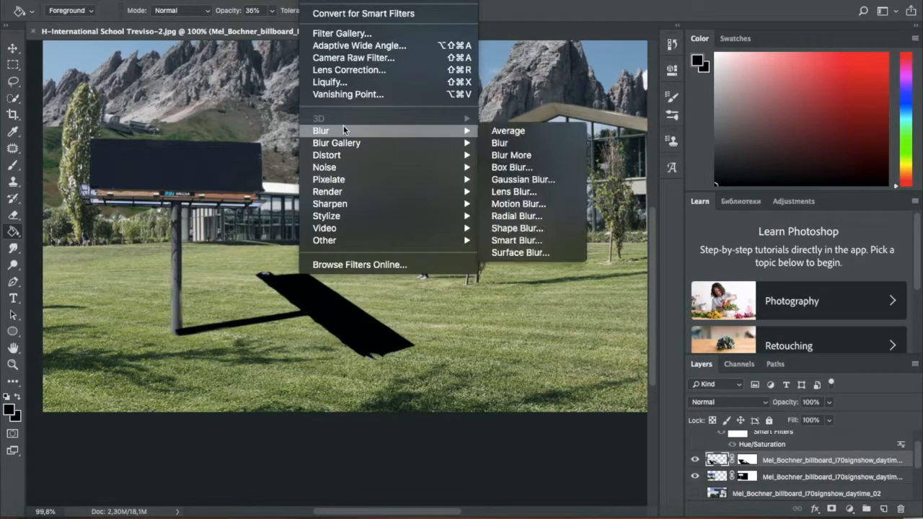
click(552, 184)
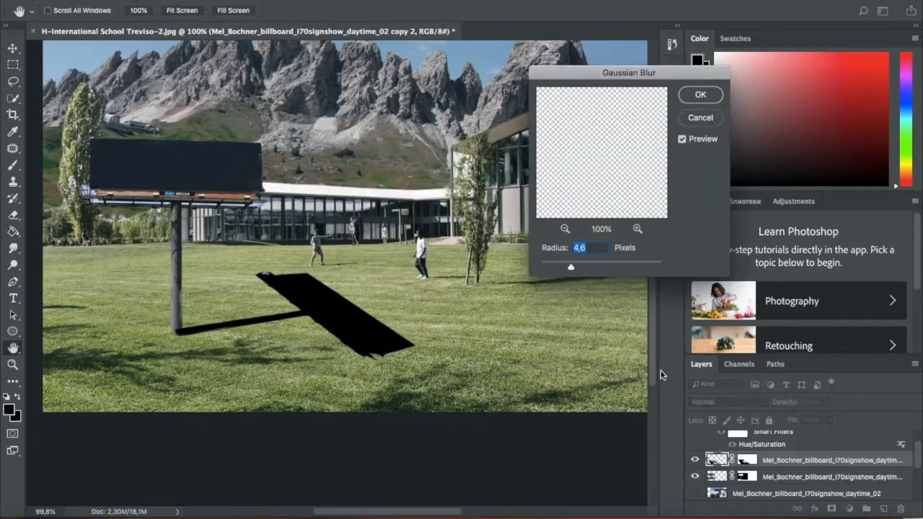
click(583, 266)
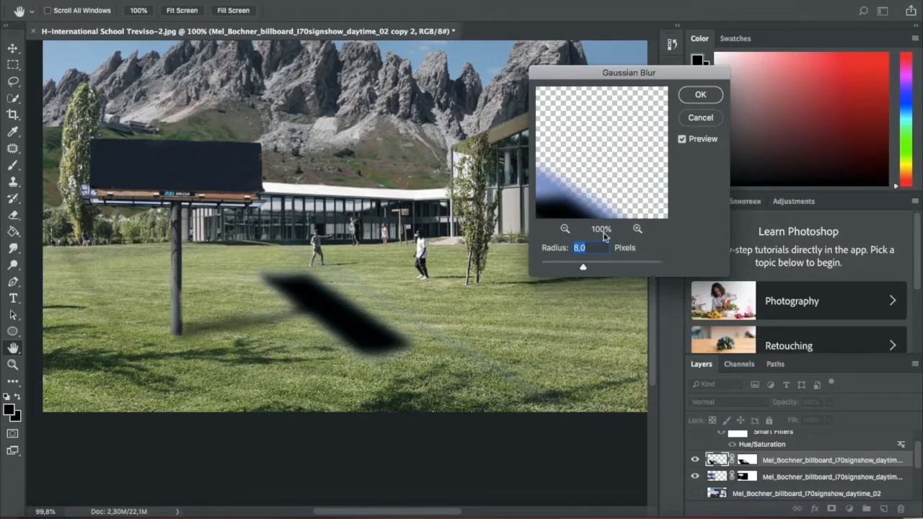
drag(576, 264, 568, 263)
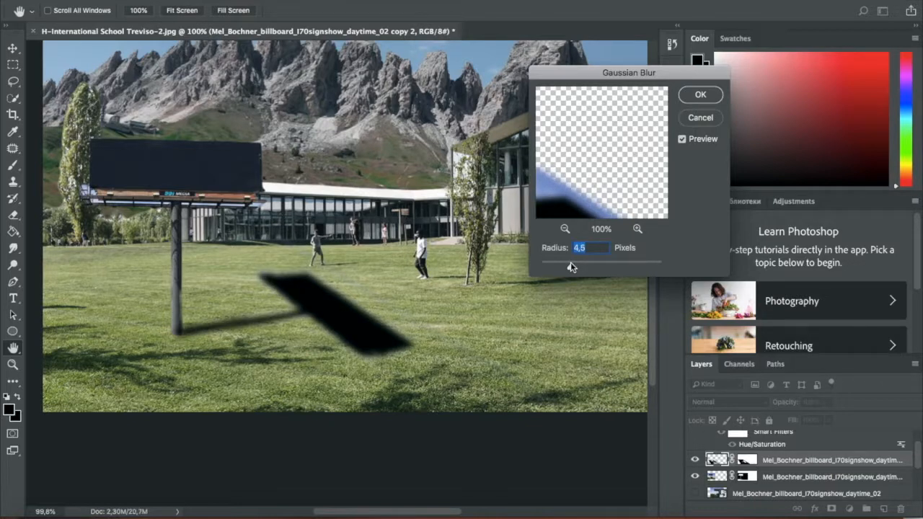
click(700, 94)
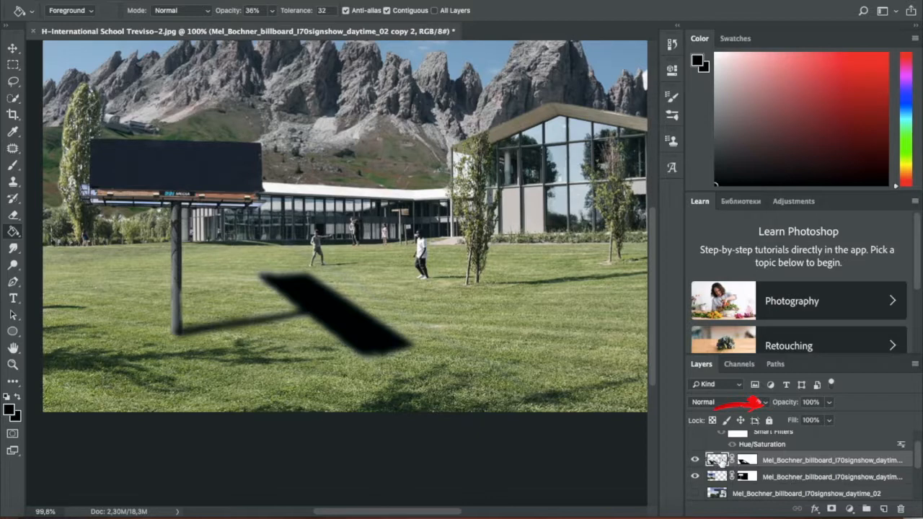
- Lower the blurred shadow layer's opacity to 43%
click(831, 405)
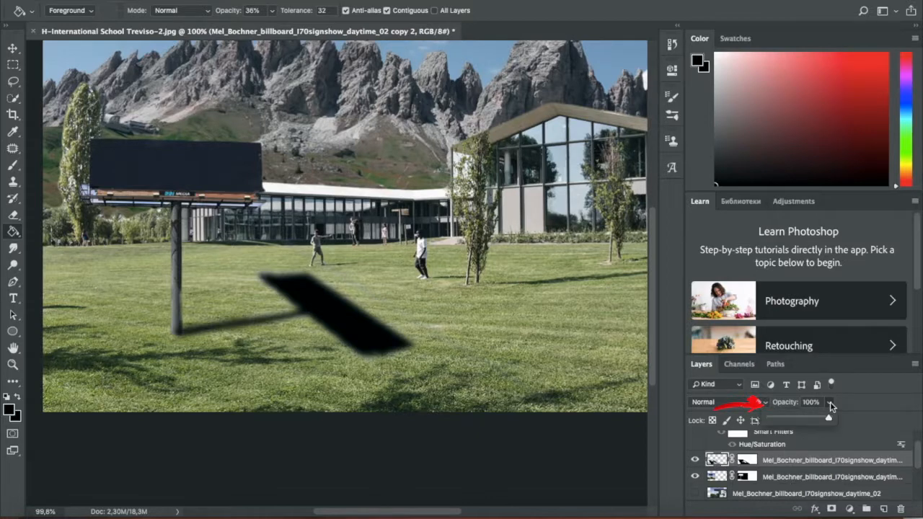
click(812, 418)
drag(807, 423, 804, 422)
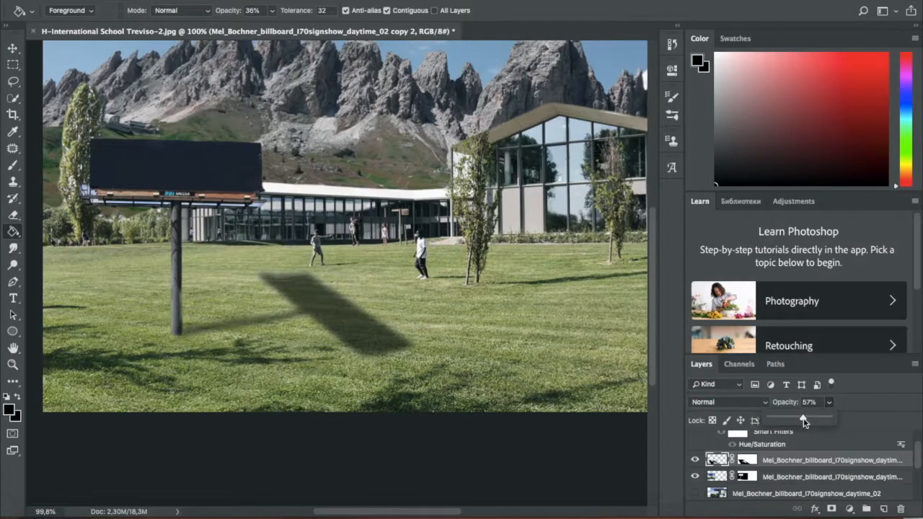
drag(796, 418, 792, 419)
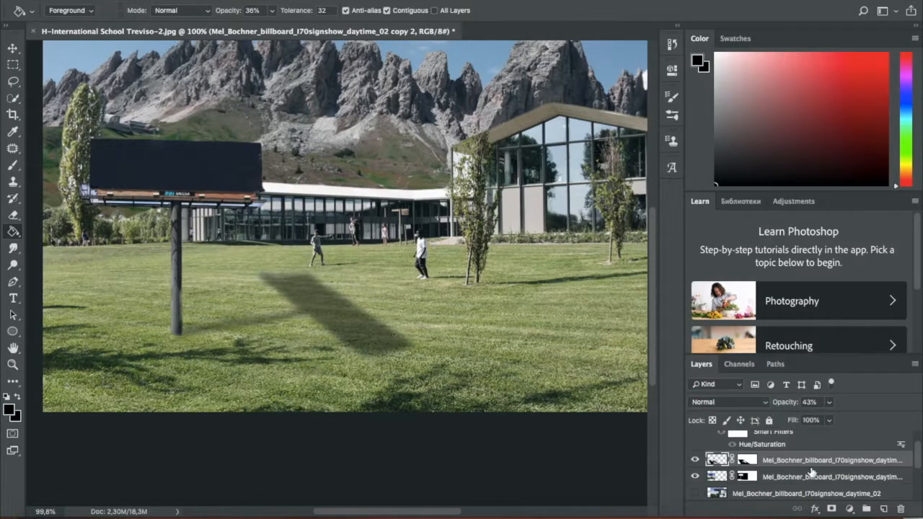
- Distort the billboard shadow on the grass to about 116% height, realign it with the pole base, and commit the transform
scroll(406, 368, down, 1)
scroll(406, 367, down, 3)
scroll(278, 375, up, 1)
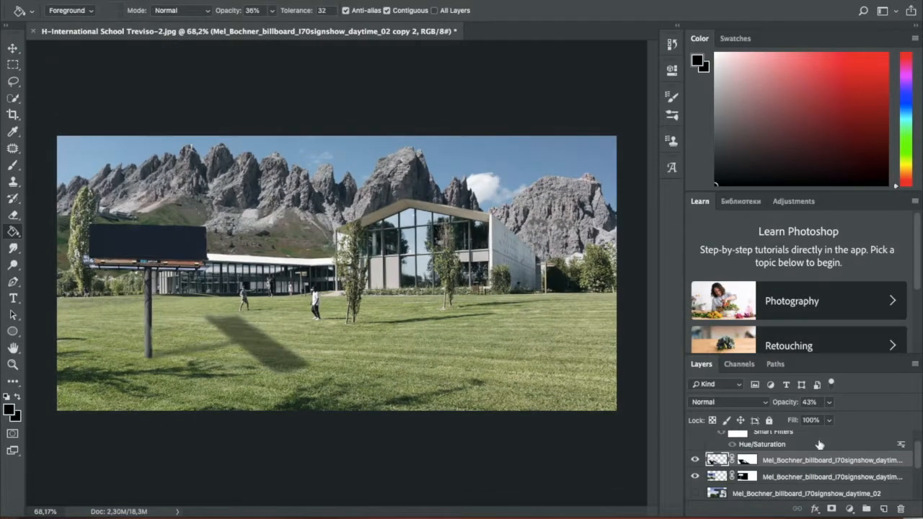
click(12, 49)
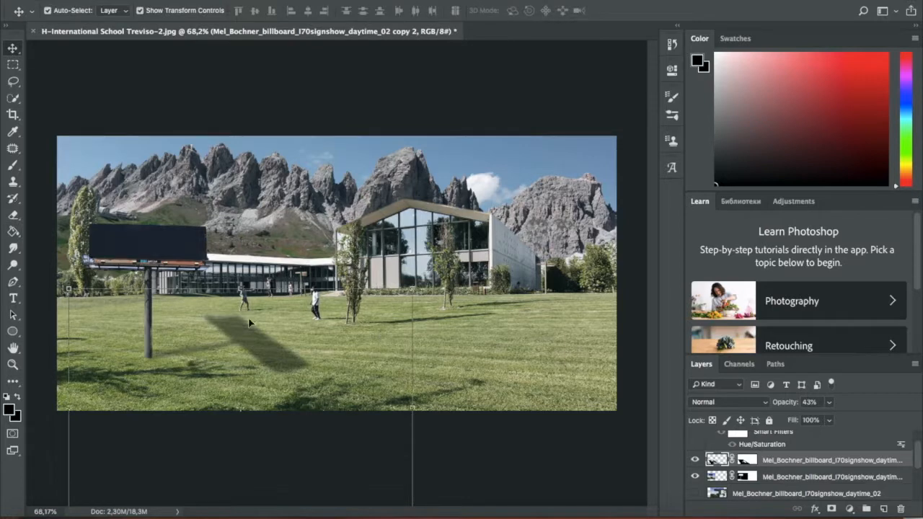
drag(69, 291, 66, 285)
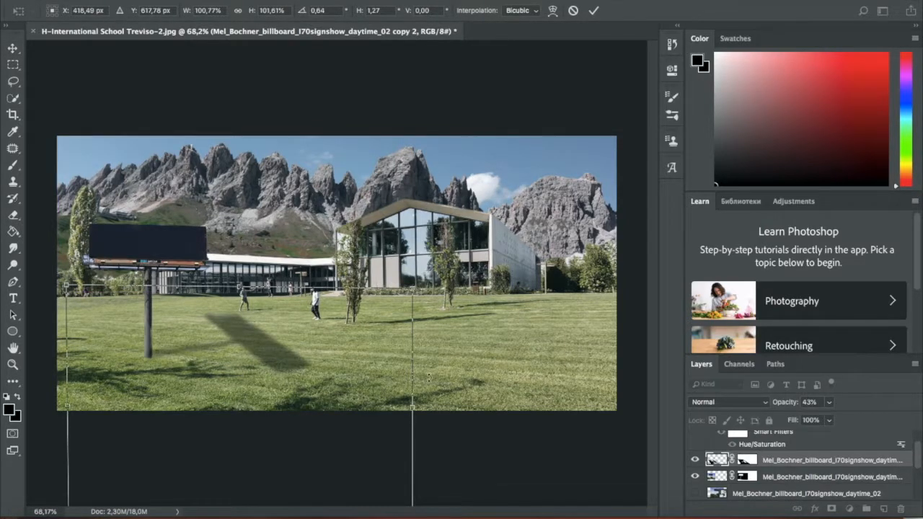
drag(416, 294, 388, 250)
drag(243, 336, 254, 340)
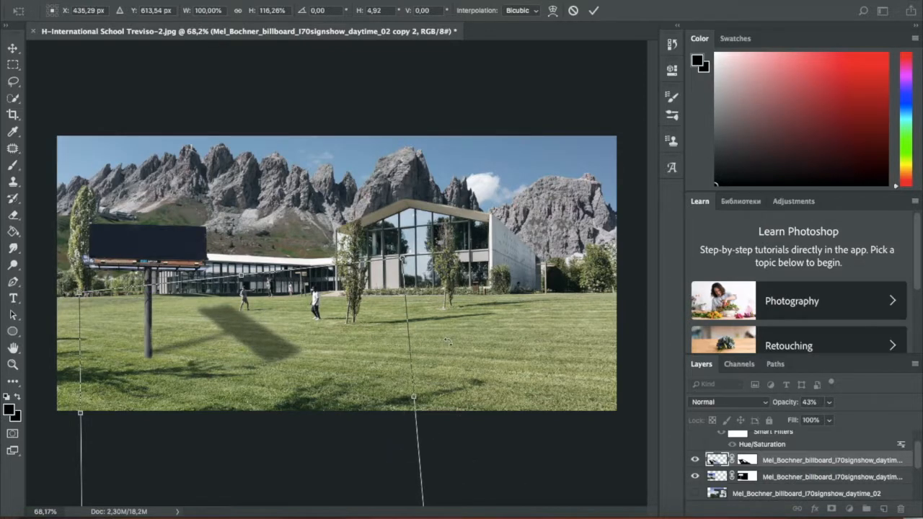
key(Return)
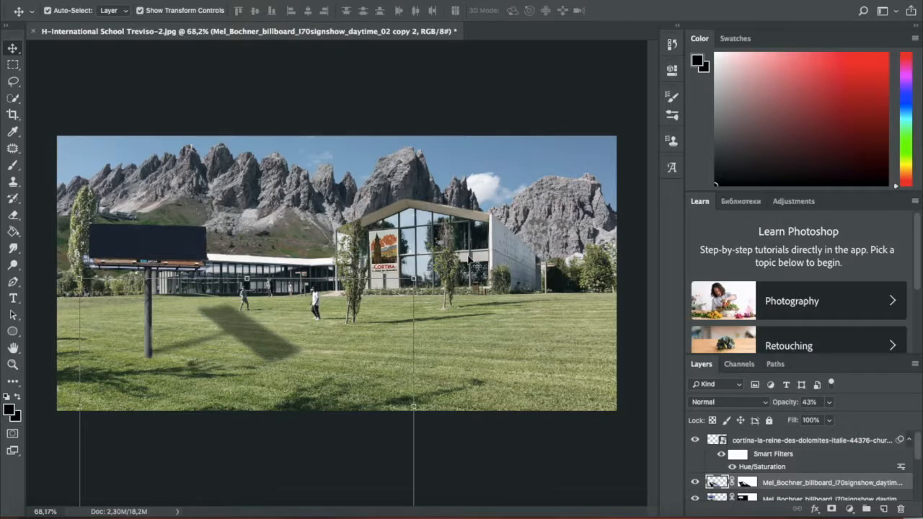
- Create a text box across the standing billboard's dark panel and enter the text Ciao
key(t)
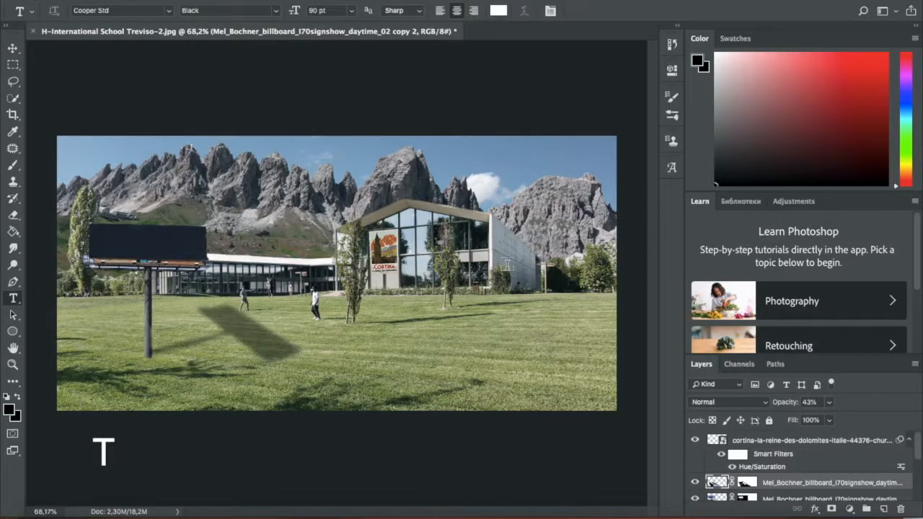
drag(92, 228, 203, 255)
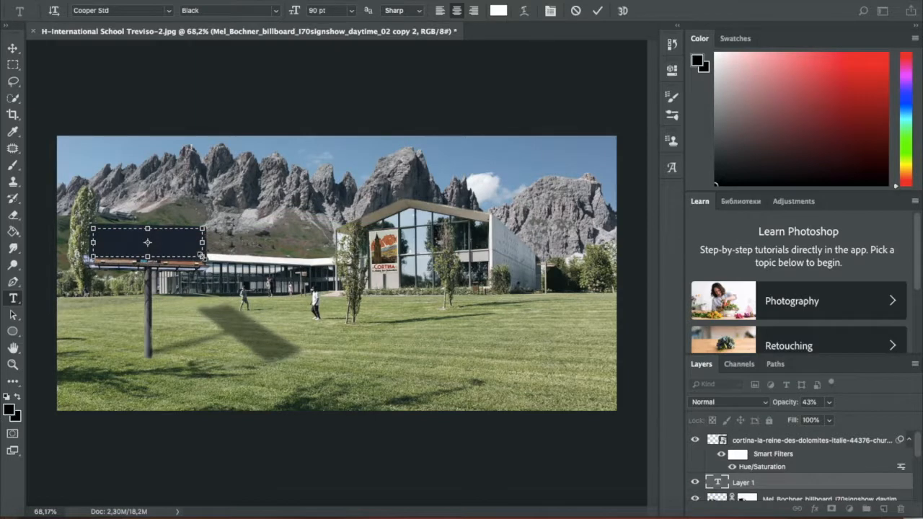
text(Ciao)
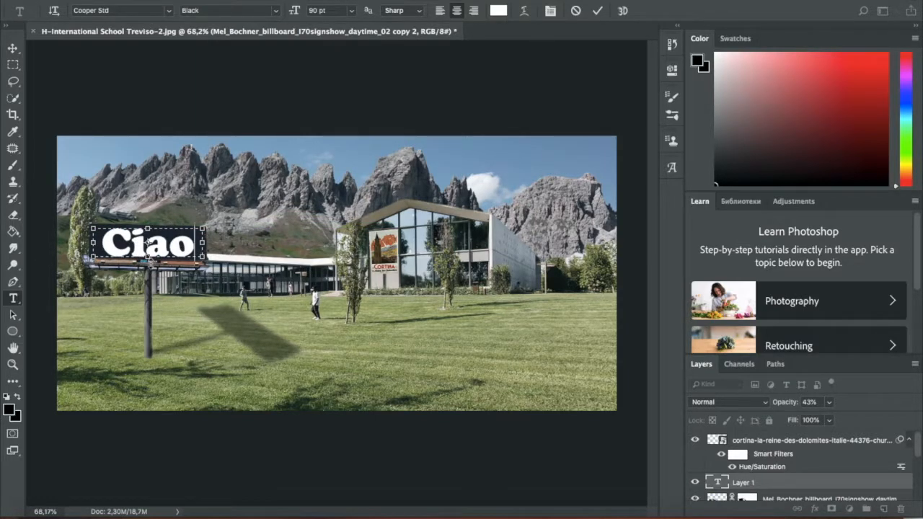
- Set the billboard text to the Trajan Color Concept font at a size of 48 pt
double_click(158, 239)
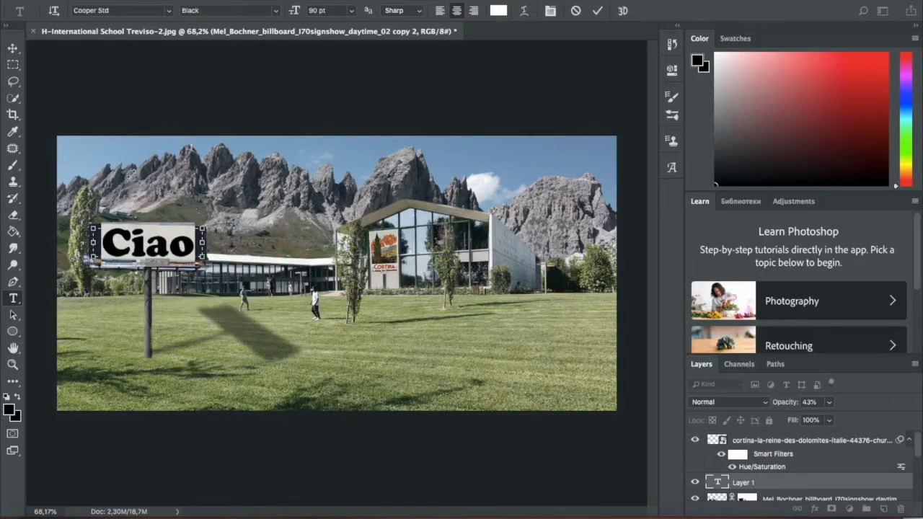
click(169, 11)
click(163, 66)
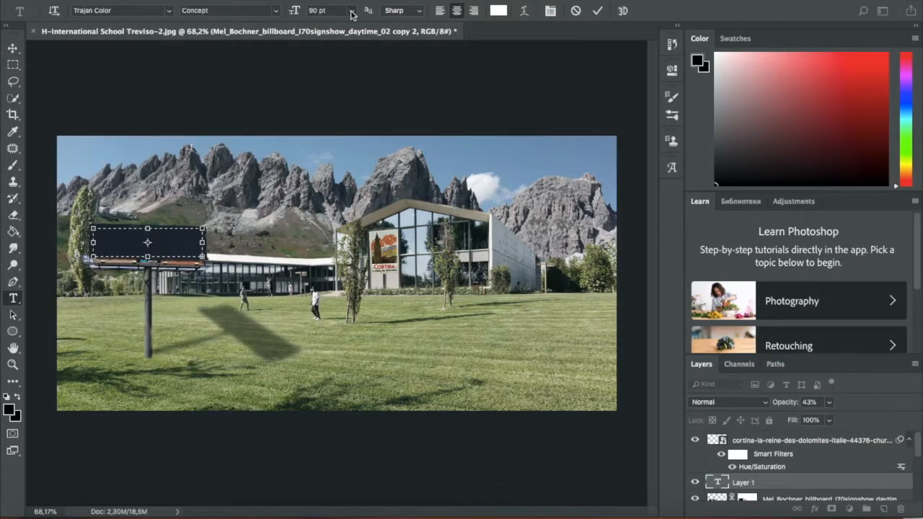
click(351, 14)
click(329, 87)
click(352, 14)
click(331, 127)
click(353, 16)
click(328, 147)
click(352, 14)
click(330, 153)
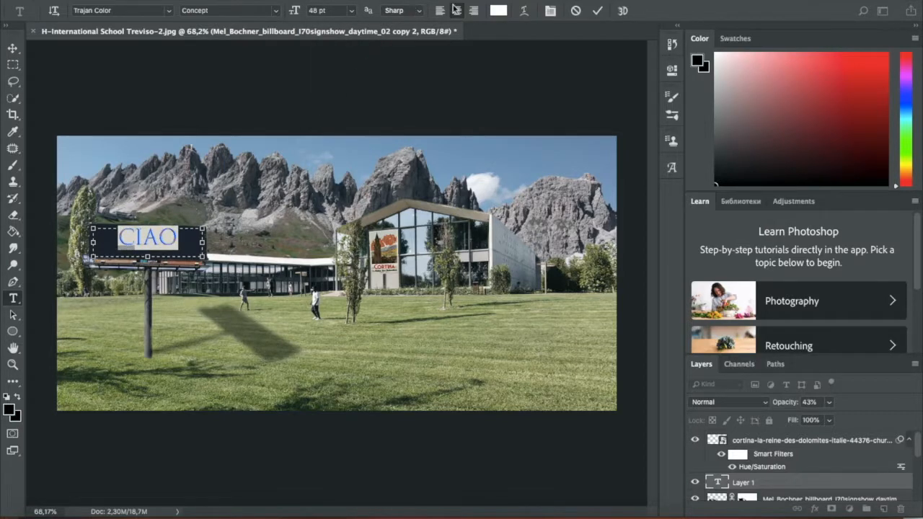
- Accept white (ffffff) as the text color and commit the billboard text
click(498, 10)
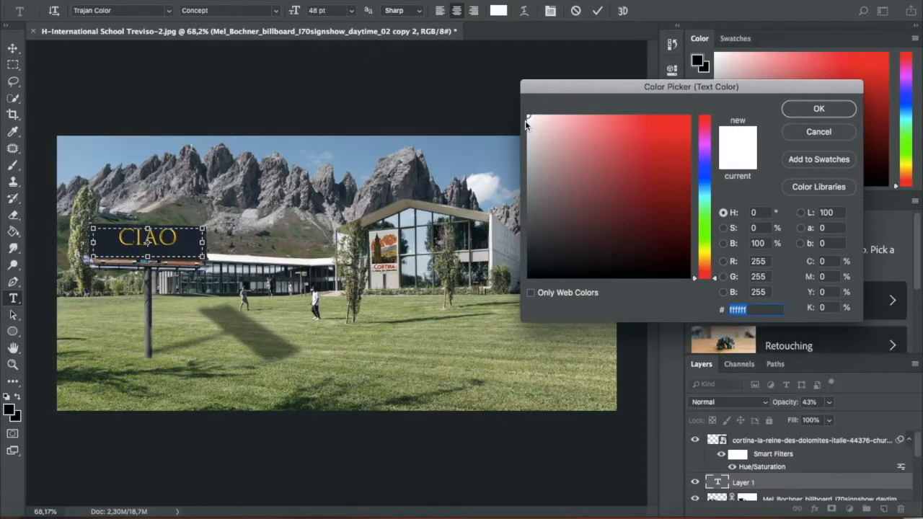
key(Return)
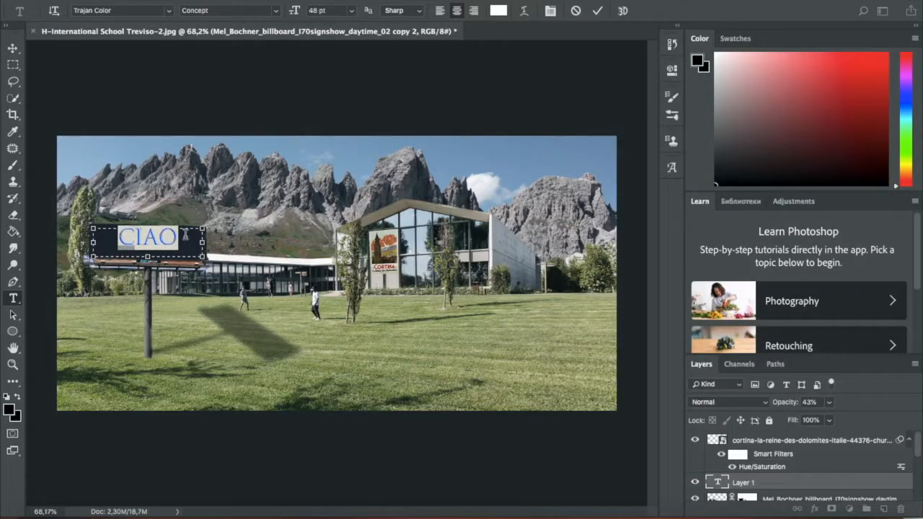
click(185, 235)
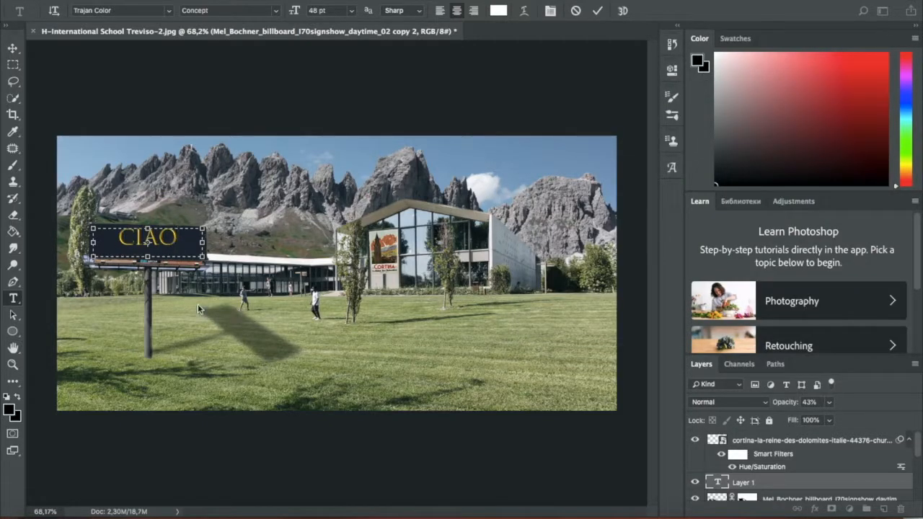
click(408, 229)
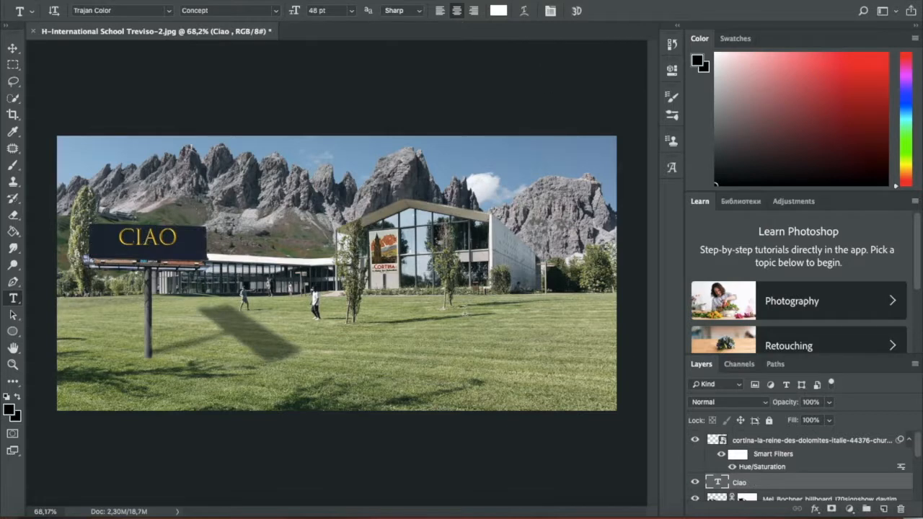
- Distort the Ciao text's corners to follow the billboard panel's perspective, center it on the panel, and commit the transform
key(v)
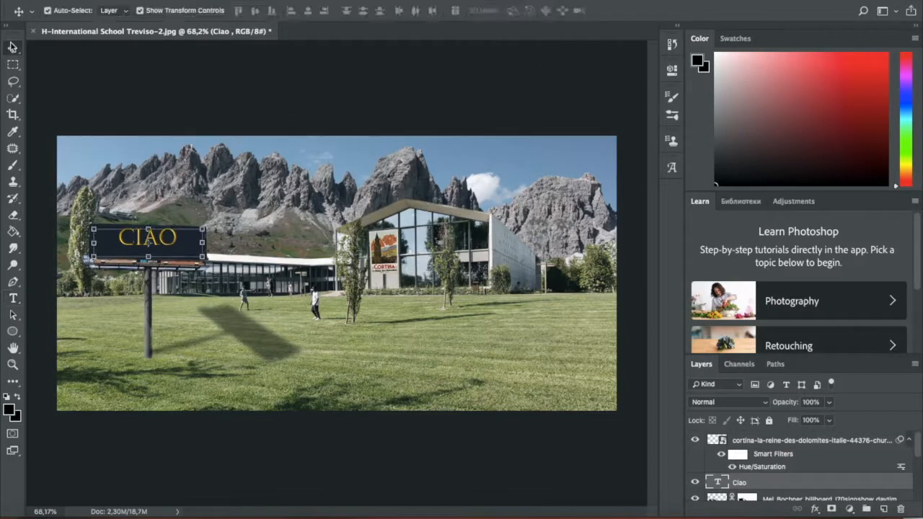
key(ctrl+t)
drag(153, 249, 153, 250)
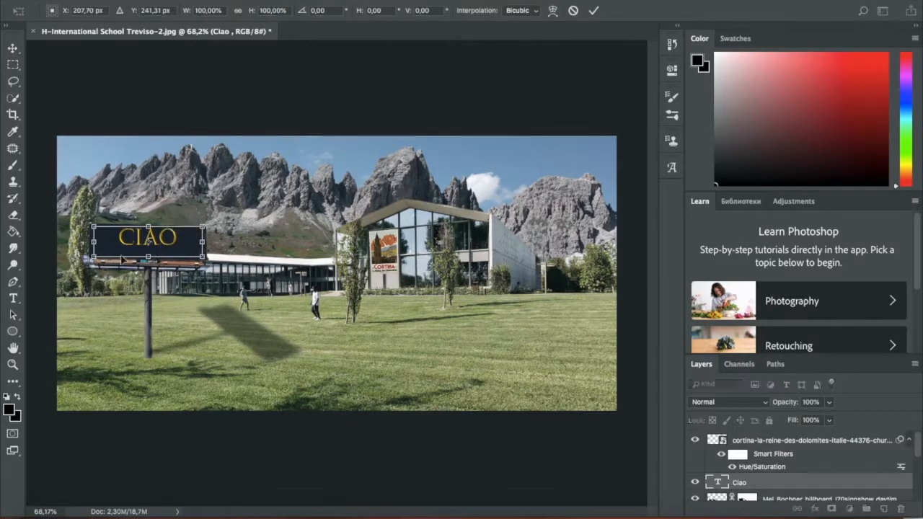
drag(94, 257, 91, 257)
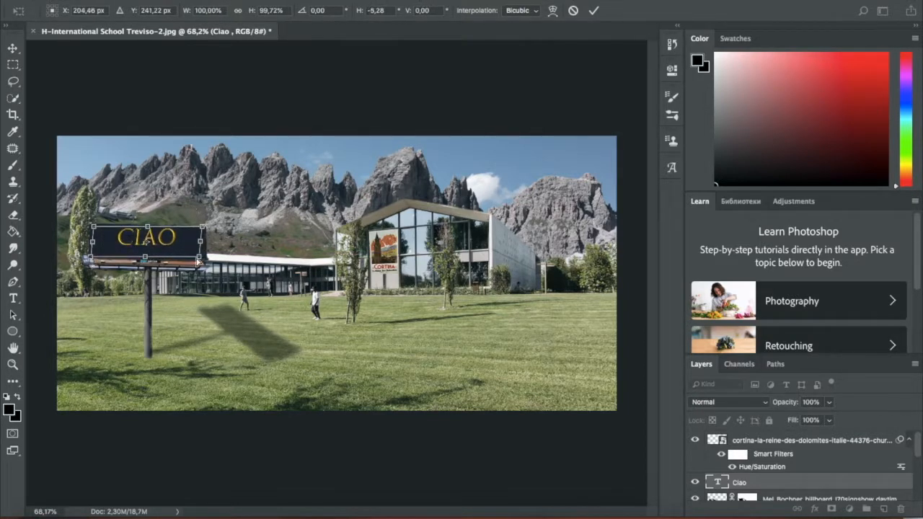
drag(200, 260, 202, 264)
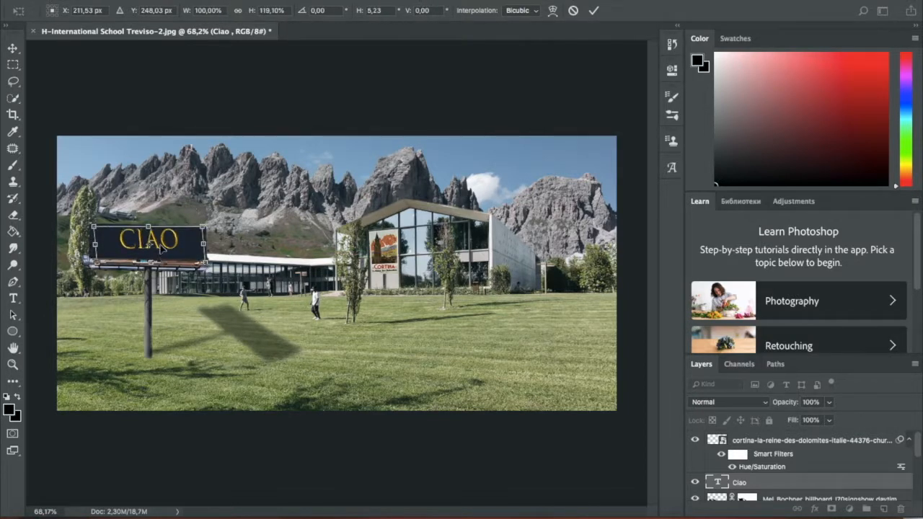
scroll(162, 246, up, 5)
scroll(161, 246, left, 5)
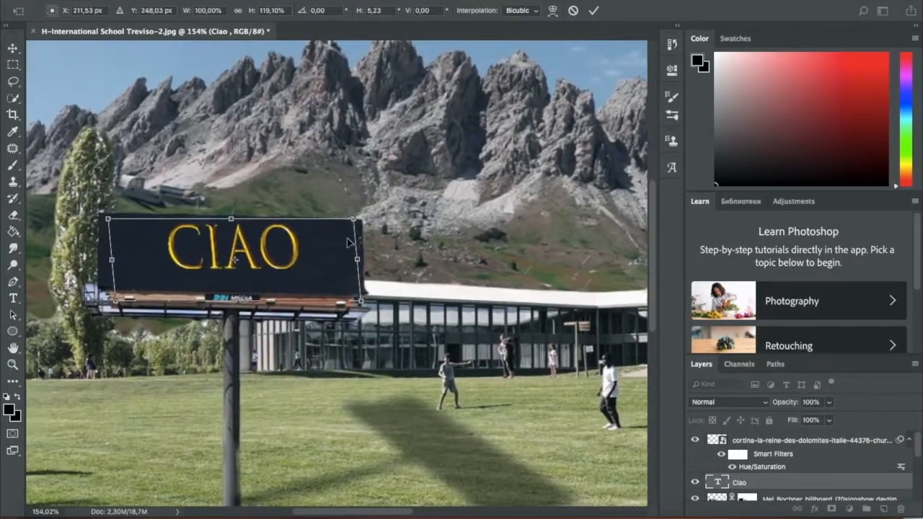
drag(355, 222, 382, 215)
drag(114, 300, 108, 309)
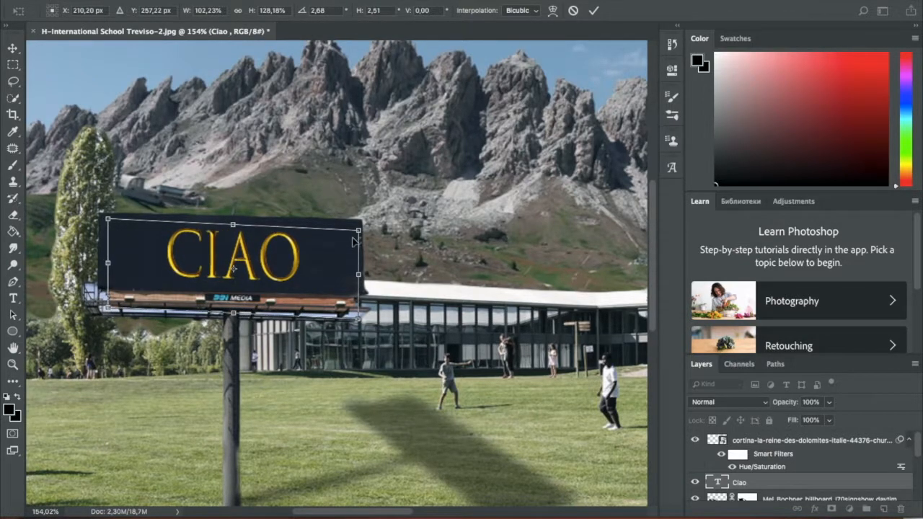
drag(359, 231, 354, 224)
drag(279, 260, 280, 260)
key(Return)
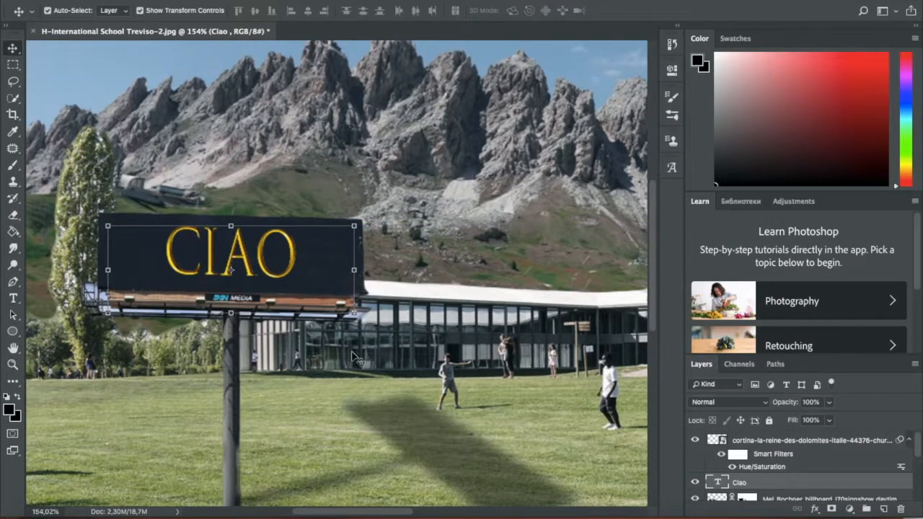
- Reduce the Ciao text layer's opacity so the lettering blends into the dark billboard panel
click(469, 274)
scroll(378, 190, down, 5)
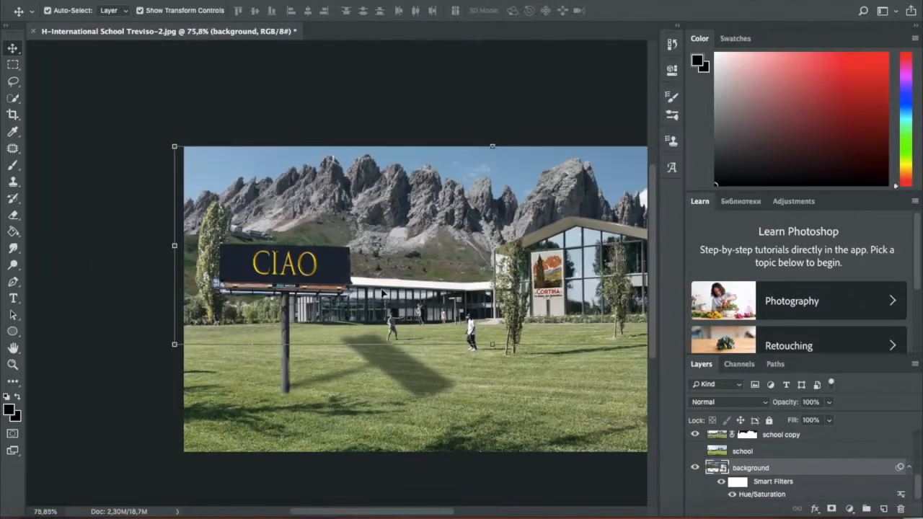
click(288, 259)
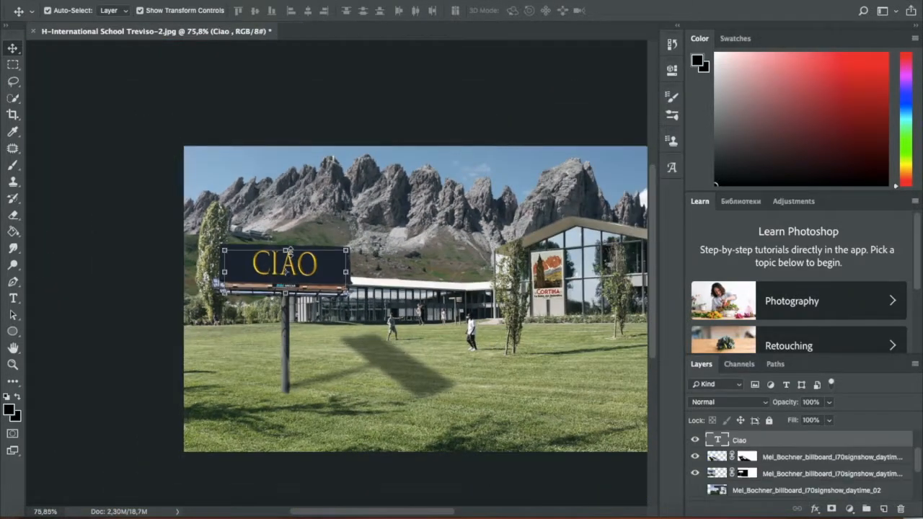
click(829, 403)
drag(817, 421, 802, 421)
click(486, 291)
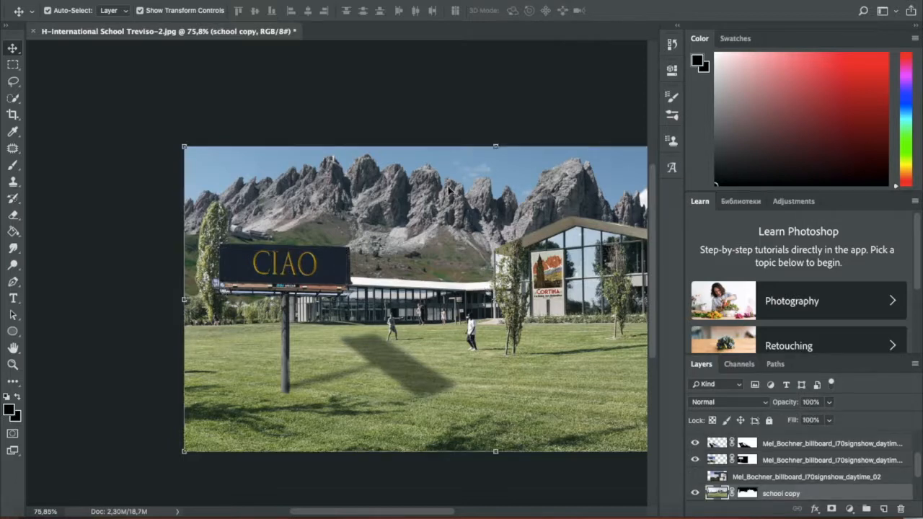
scroll(421, 334, down, 1)
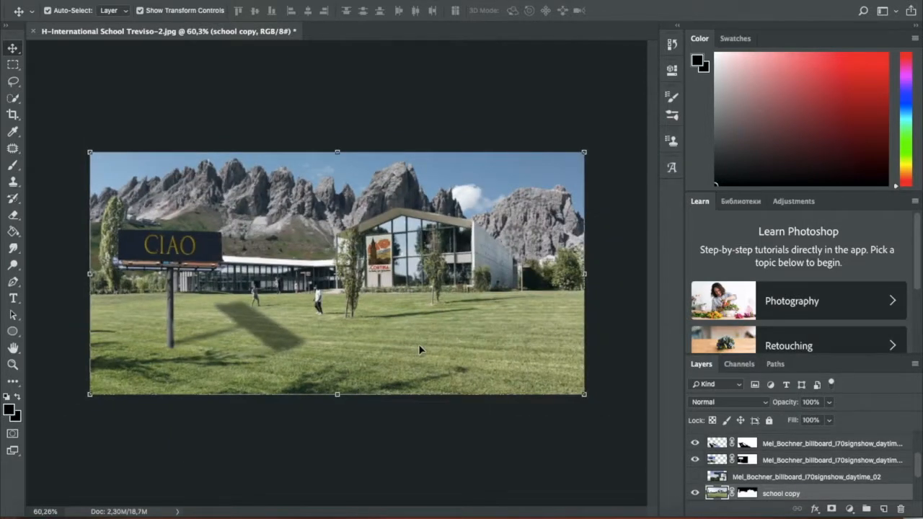